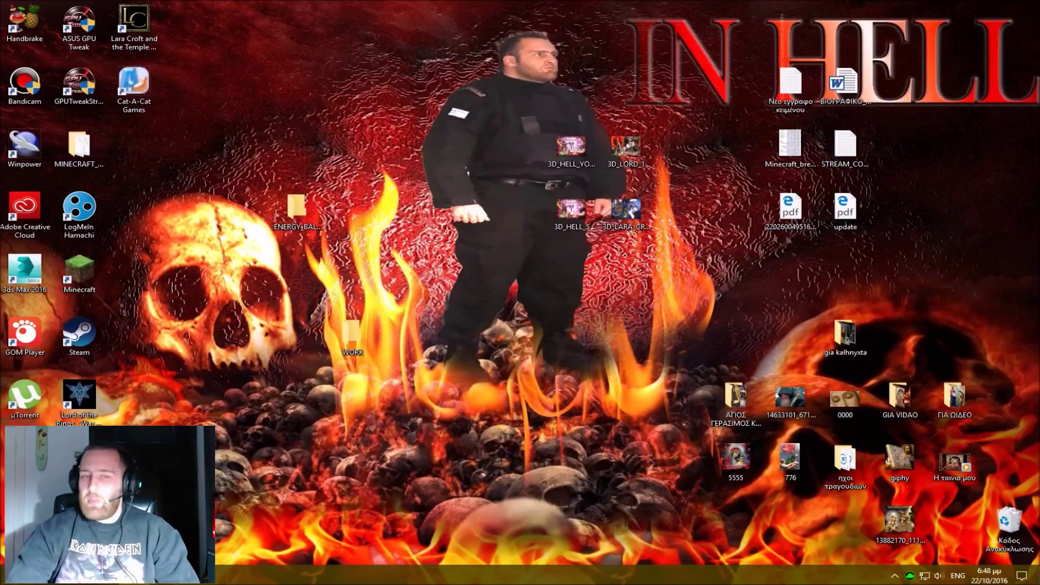
# Open the Windows Start menu to see the installed apps.
pyautogui.press('super')
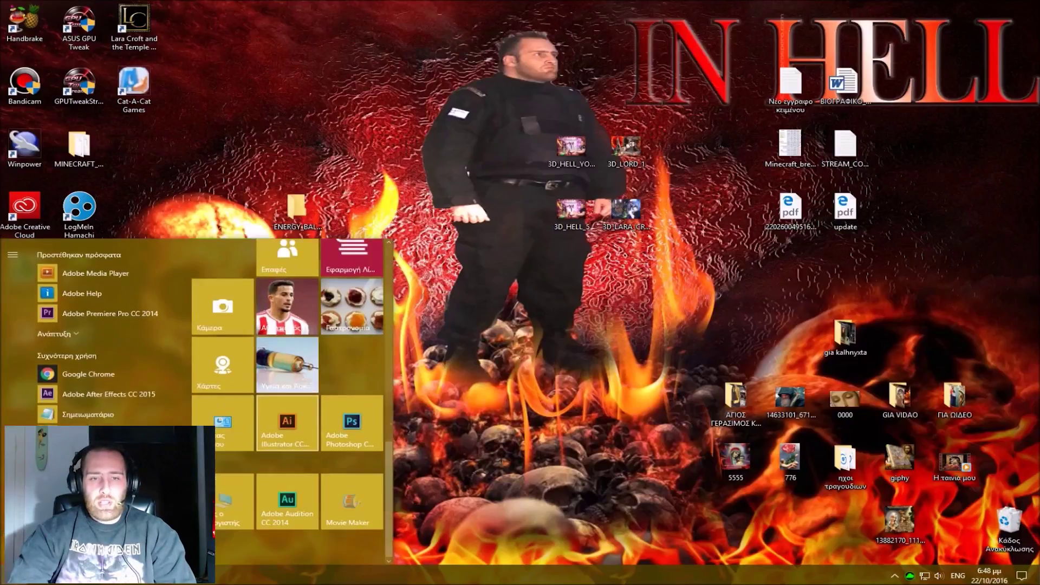
# Launch Photoshop CC and drag 3D_LARA_CROFT_YOUTUBE.jpg from the desktop into it.
pyautogui.scroll(-1, 287, 401)
pyautogui.click(287, 423)
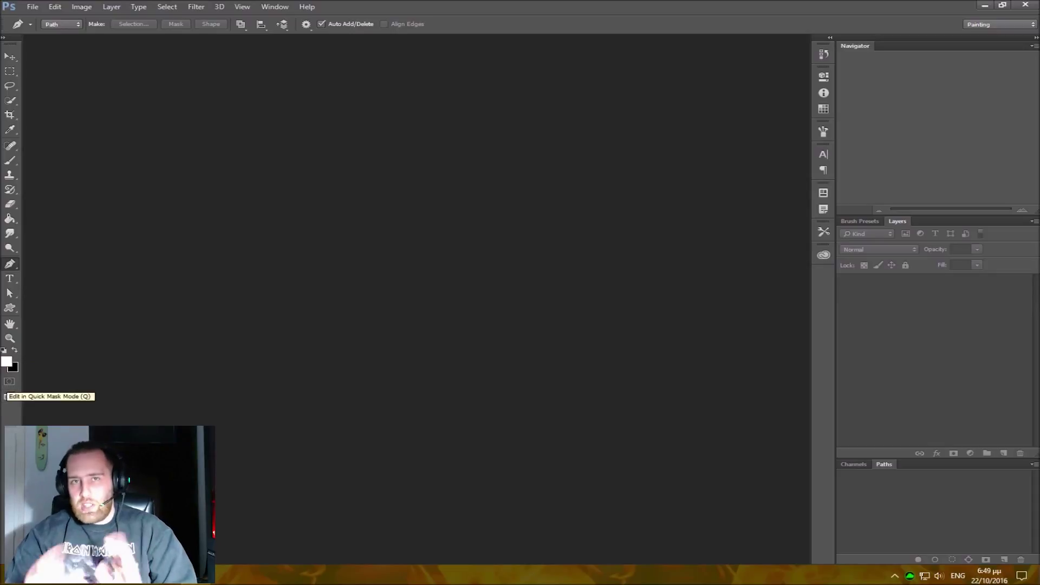
pyautogui.click(10, 57)
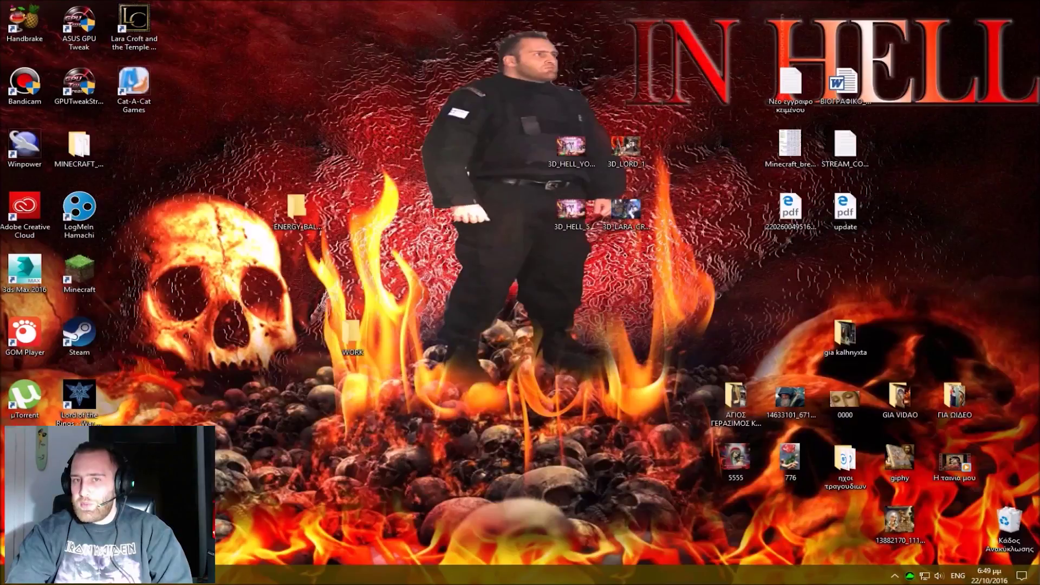
pyautogui.moveTo(626, 212); pyautogui.dragTo(265, 486)
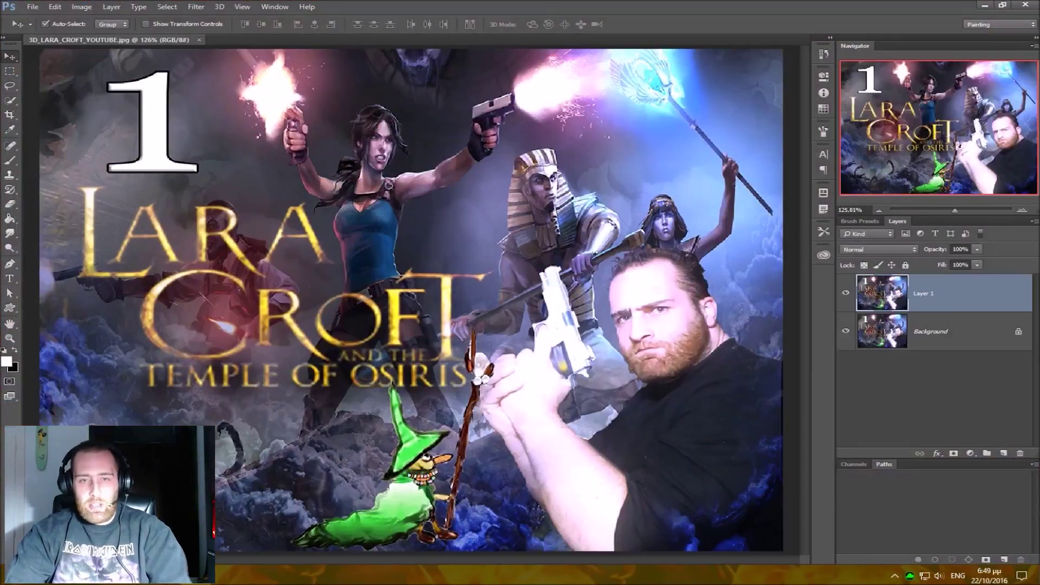
pyautogui.press('s')
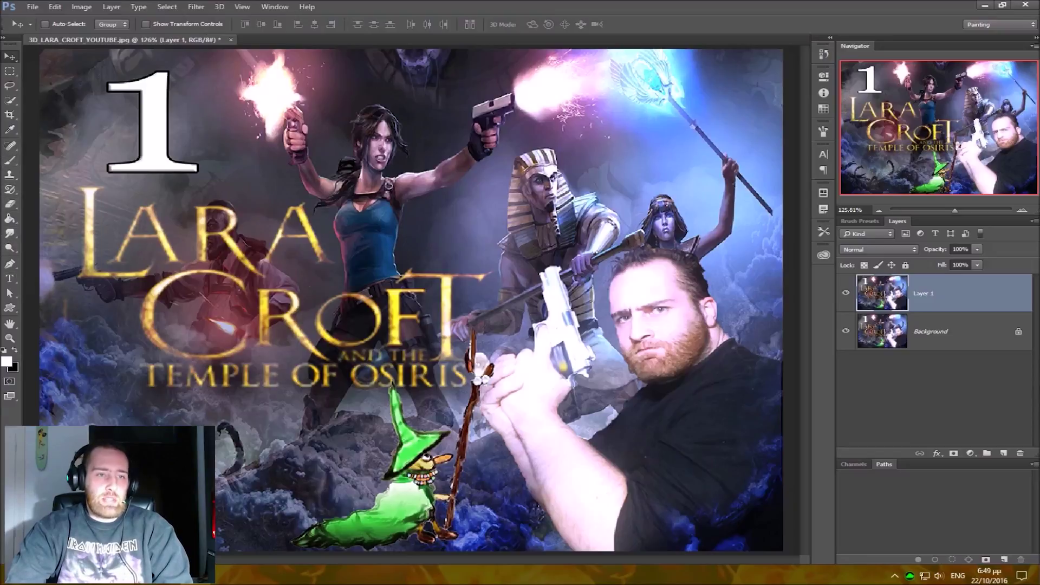
pyautogui.click(10, 264)
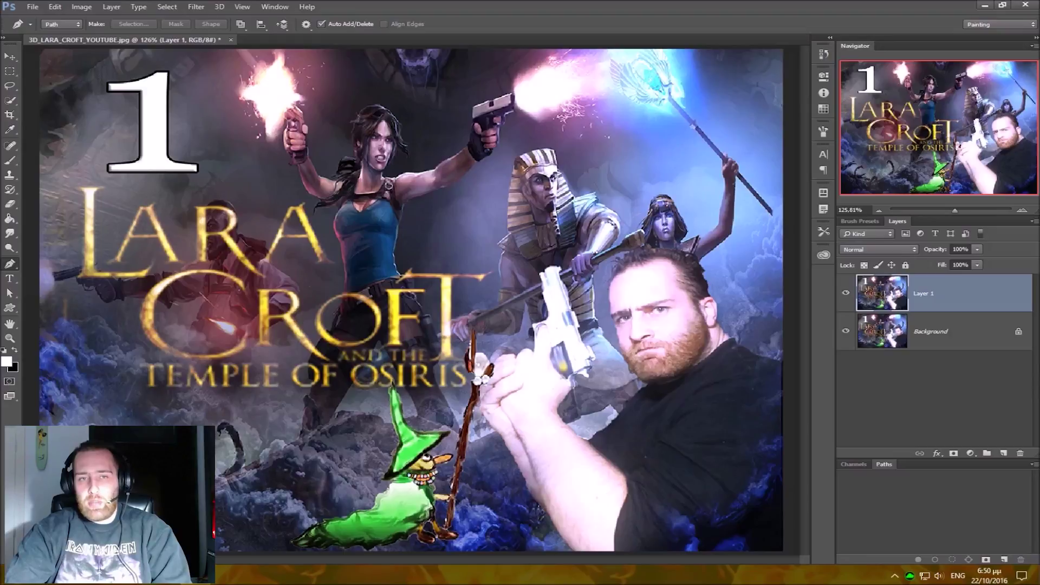
# Quick-select the white gun and try moving a copy of it, then undo the move.
pyautogui.press('w')
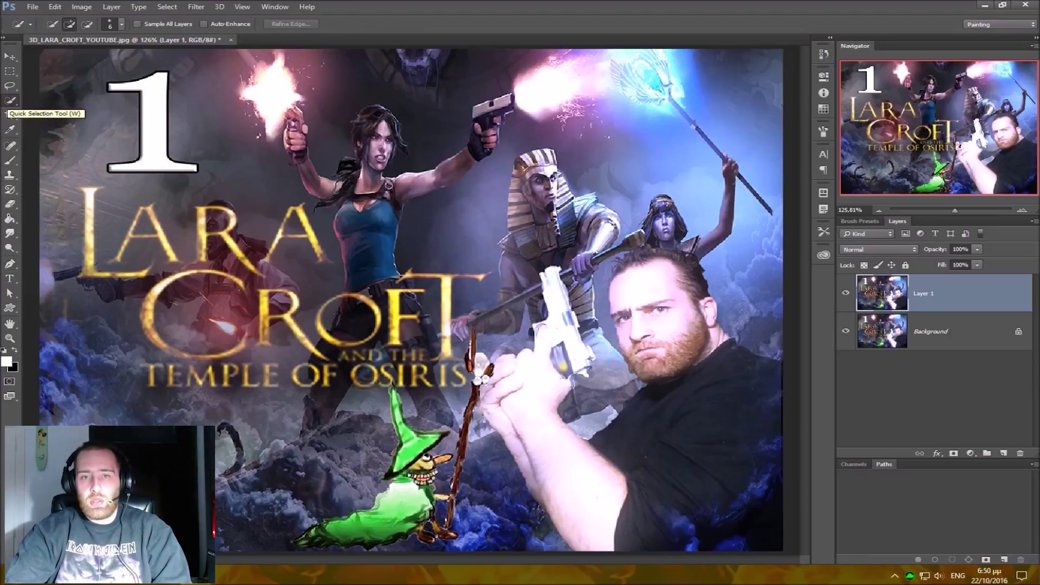
pyautogui.moveTo(582, 358)
pyautogui.mouseDown()
pyautogui.moveTo(561, 284)
pyautogui.moveTo(542, 303)
pyautogui.moveTo(417, 195)
pyautogui.mouseUp()
pyautogui.click(9, 56)
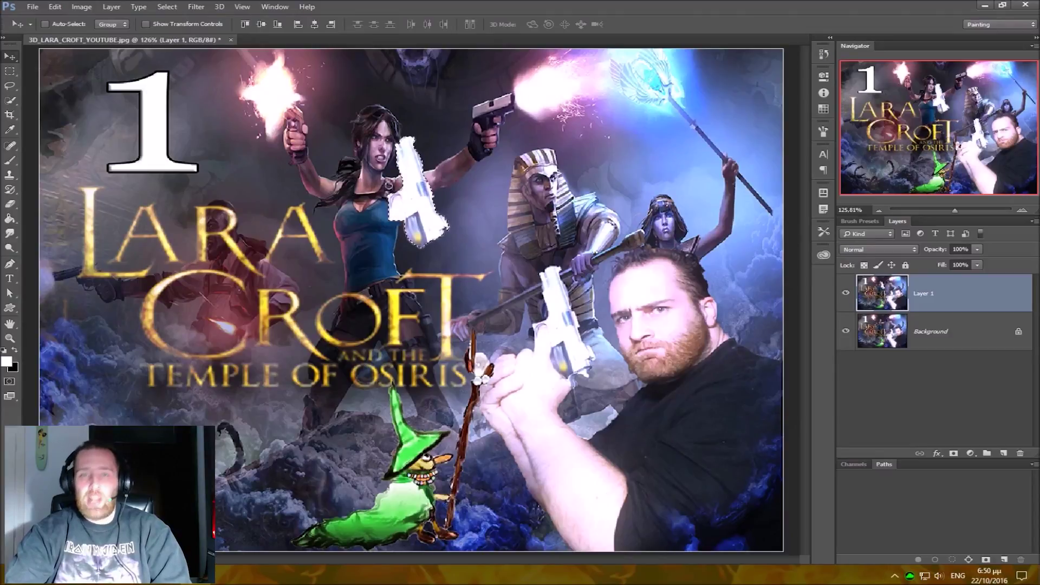
pyautogui.moveTo(417, 195)
pyautogui.mouseDown()
pyautogui.moveTo(504, 304)
pyautogui.moveTo(399, 154)
pyautogui.moveTo(220, 122)
pyautogui.mouseUp()
pyautogui.click(846, 331)
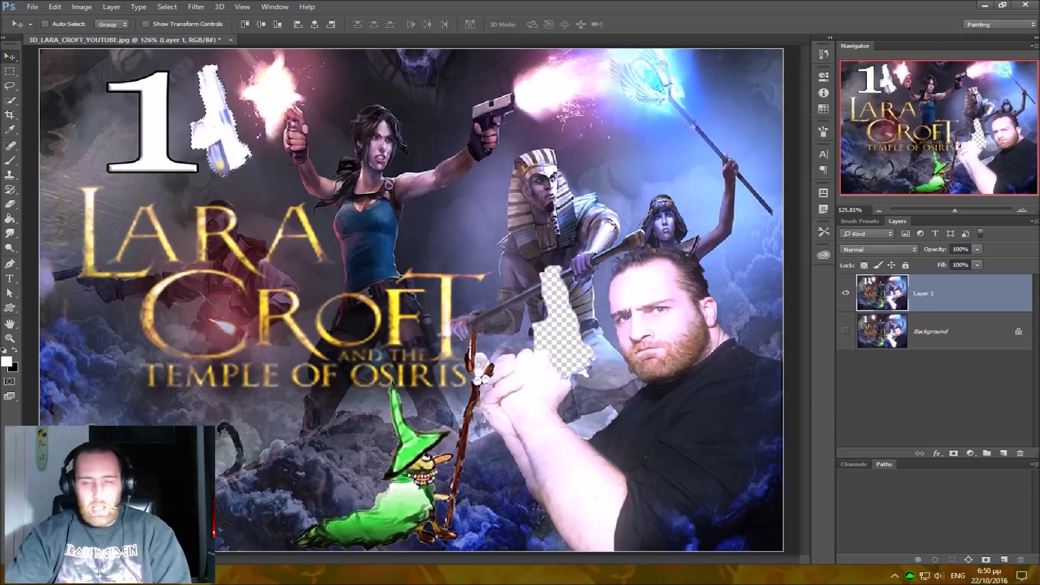
pyautogui.hotkey('ctrl', 'z')
pyautogui.moveTo(347, 141); pyautogui.dragTo(506, 299)
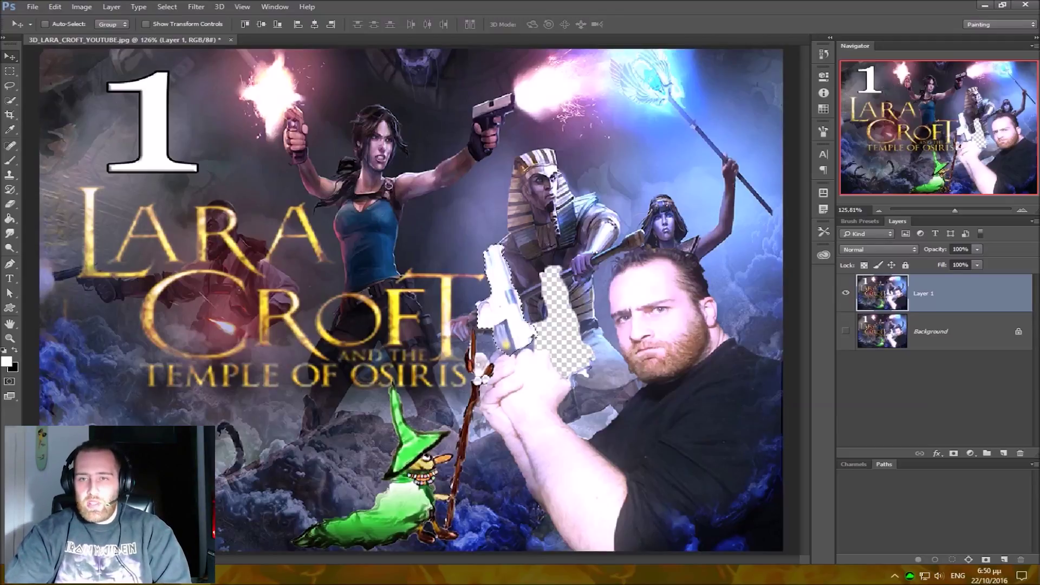
pyautogui.click(845, 331)
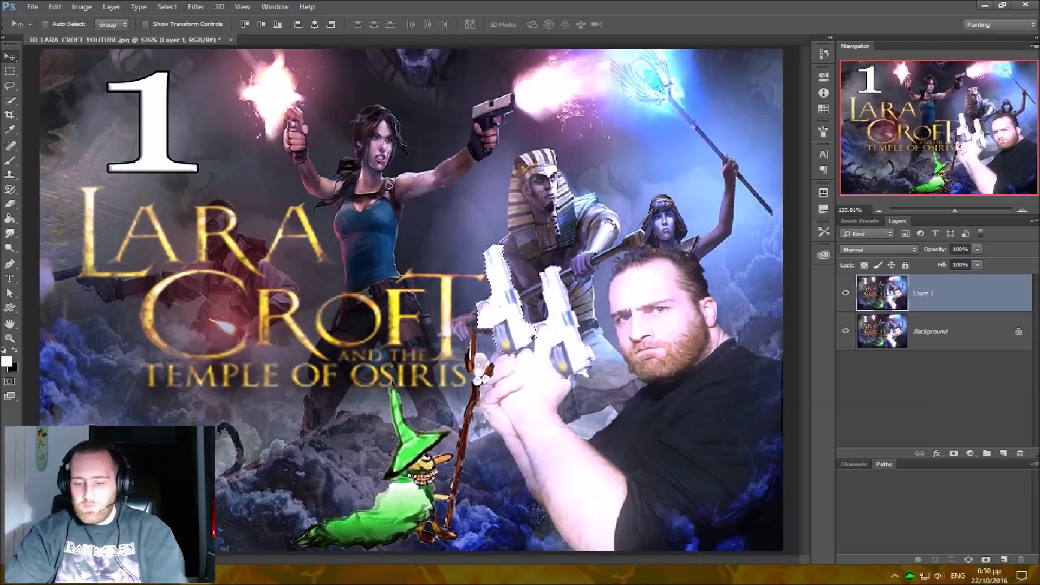
pyautogui.hotkey('ctrl', 'z')
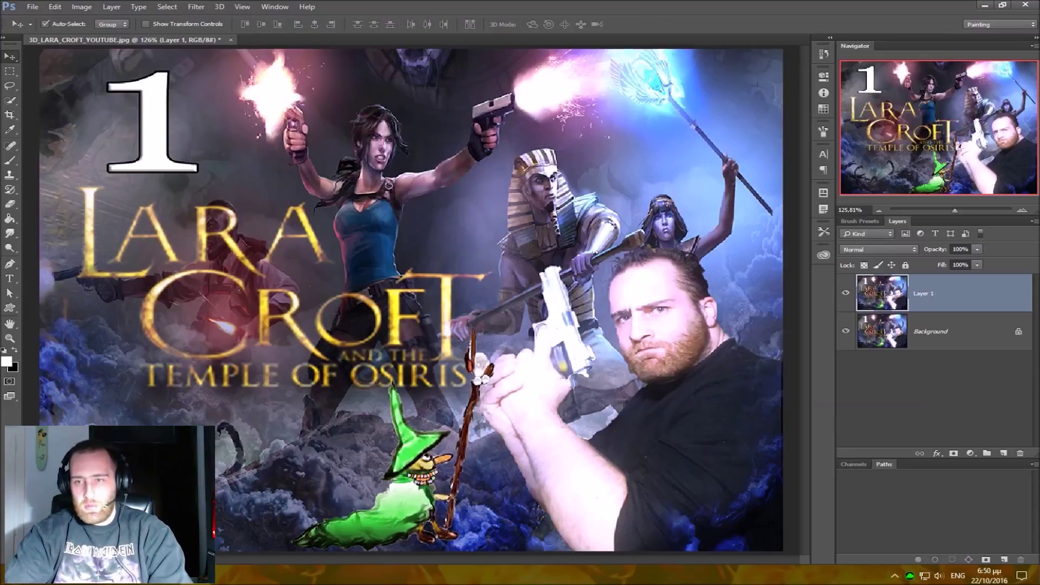
# Duplicate Layer 1, merge Layer 1 into Background, and select Layer 1 copy.
pyautogui.hotkey('ctrl', 'j')
pyautogui.hotkey('ctrl', 'e')
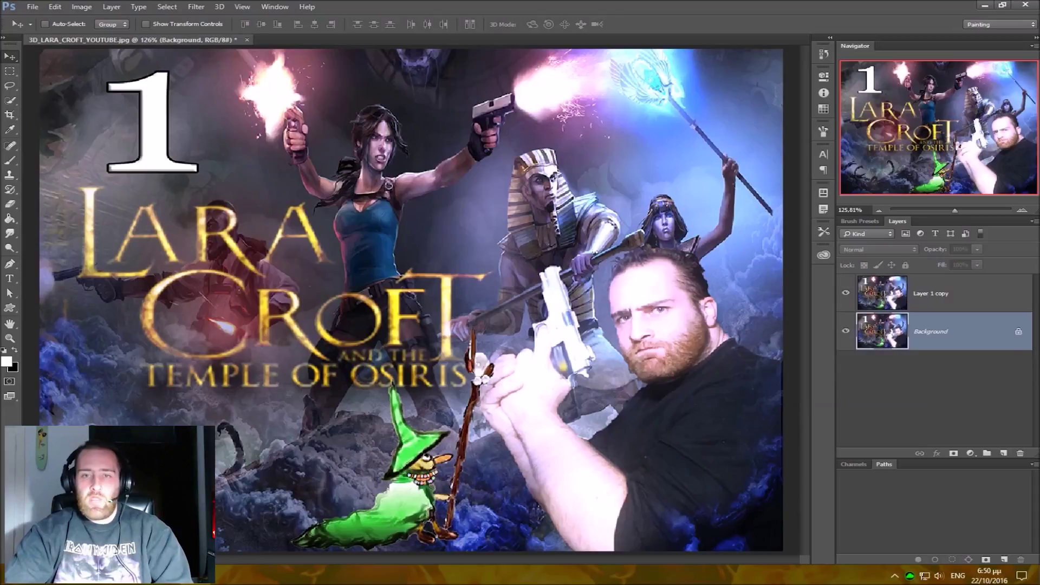
pyautogui.hotkey('alt', ']')
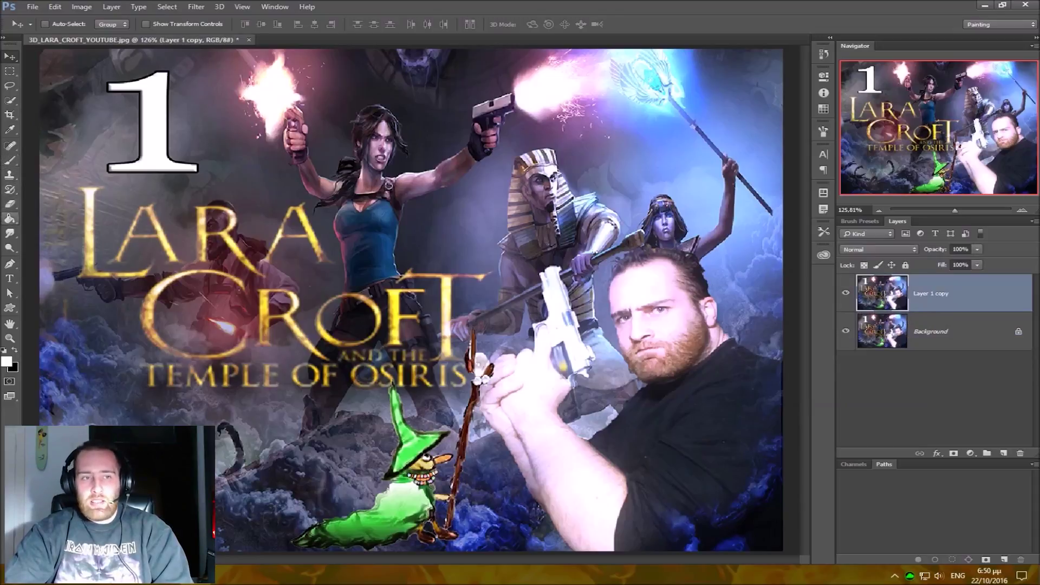
# Start a Pen path on the zoomed-in gun, tracing its left edge down to the lower corner.
pyautogui.click(10, 264)
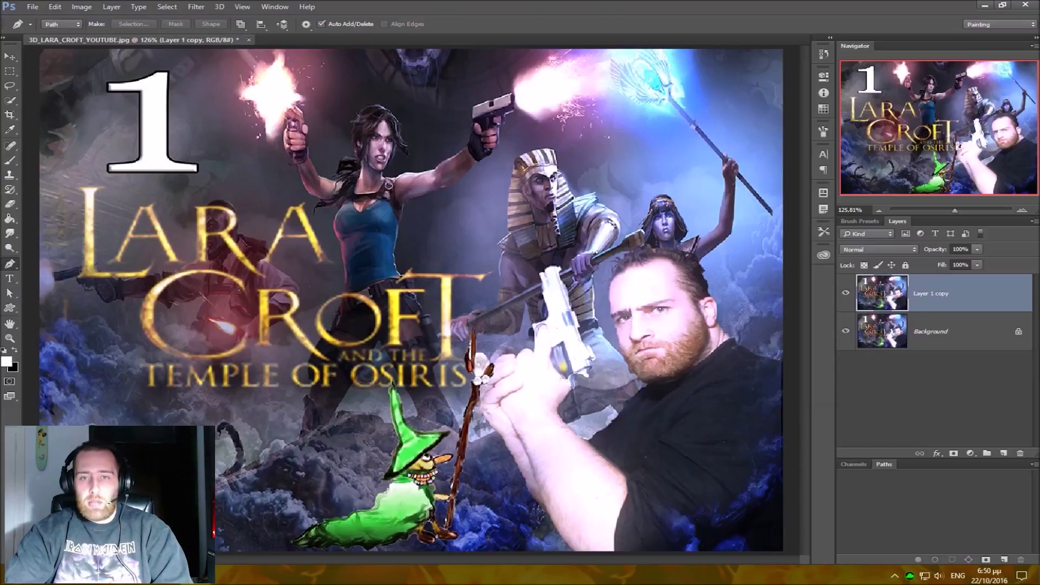
pyautogui.click(471, 347)
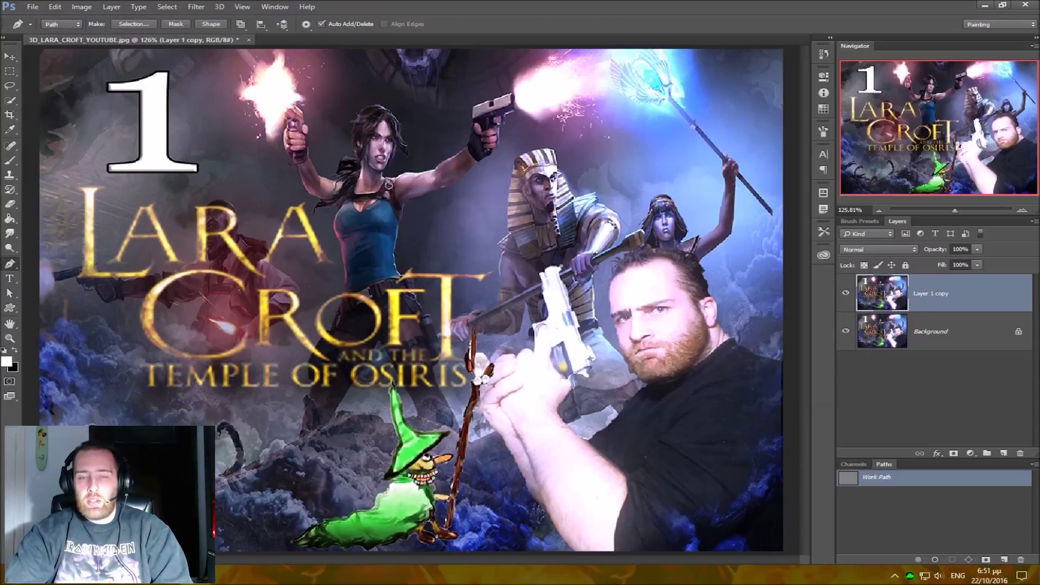
pyautogui.scroll(10, 582, 265)
pyautogui.scroll(-2, 412, 298)
pyautogui.scroll(-2, 412, 298)
pyautogui.scroll(-1, 411, 298)
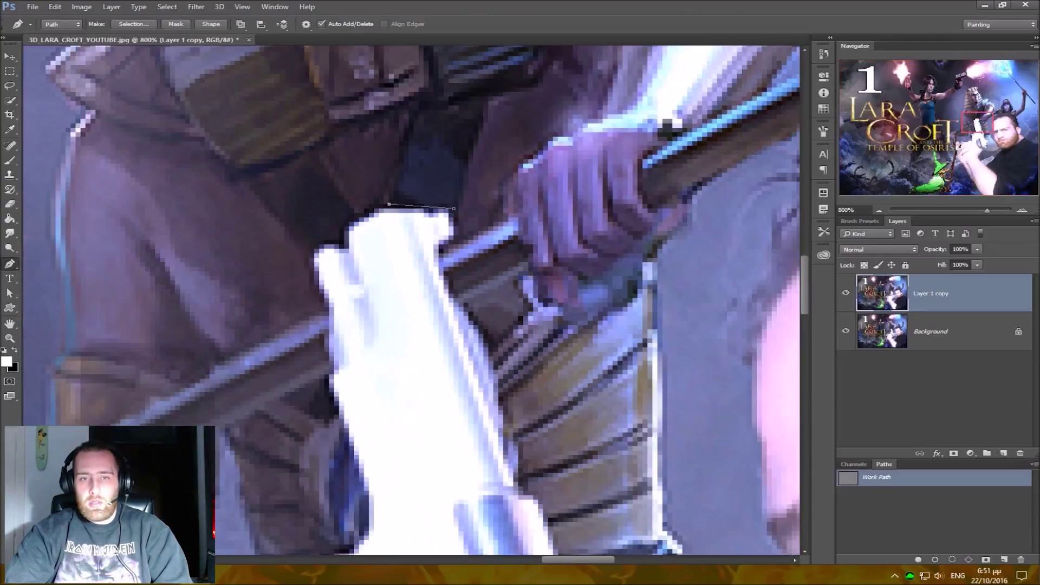
pyautogui.scroll(-1, 411, 298)
pyautogui.scroll(-1, 411, 298)
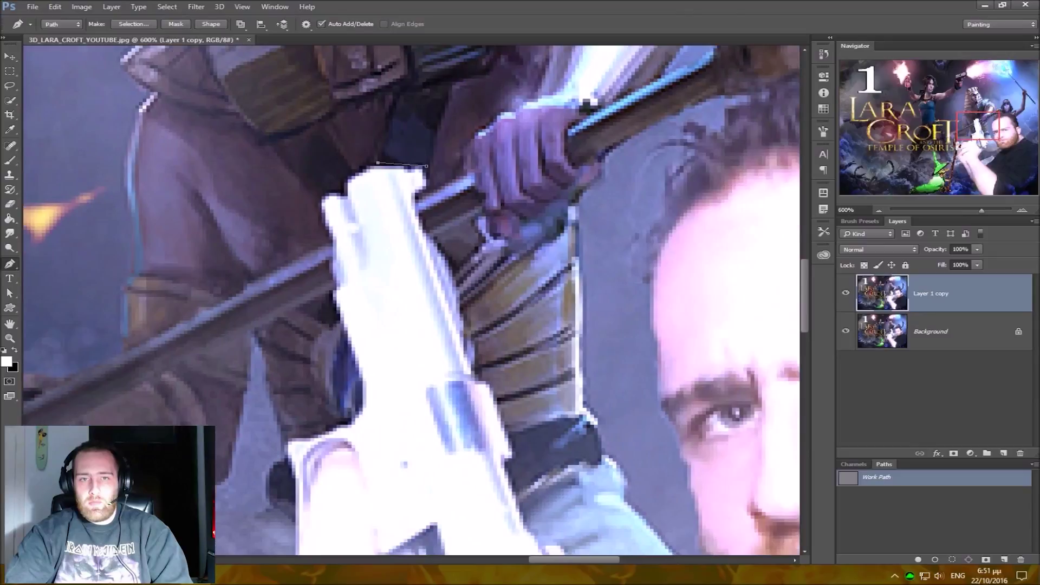
pyautogui.click(352, 176)
pyautogui.click(348, 196)
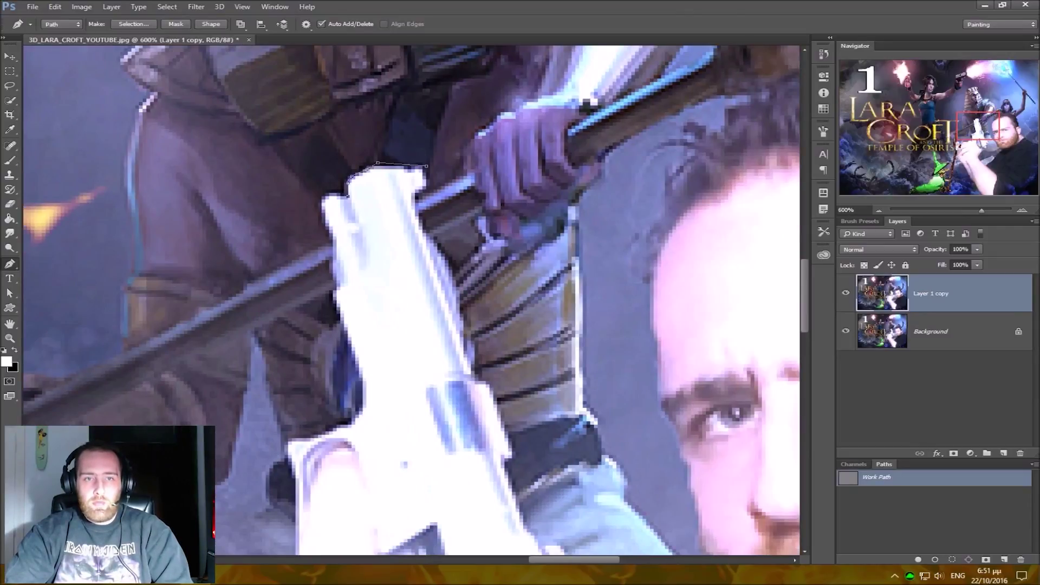
pyautogui.click(318, 196)
pyautogui.click(331, 234)
pyautogui.click(332, 264)
pyautogui.click(337, 283)
pyautogui.click(348, 324)
pyautogui.click(353, 346)
pyautogui.click(363, 368)
pyautogui.click(367, 395)
pyautogui.click(341, 426)
pyautogui.click(300, 435)
pyautogui.moveTo(325, 434); pyautogui.dragTo(360, 182)
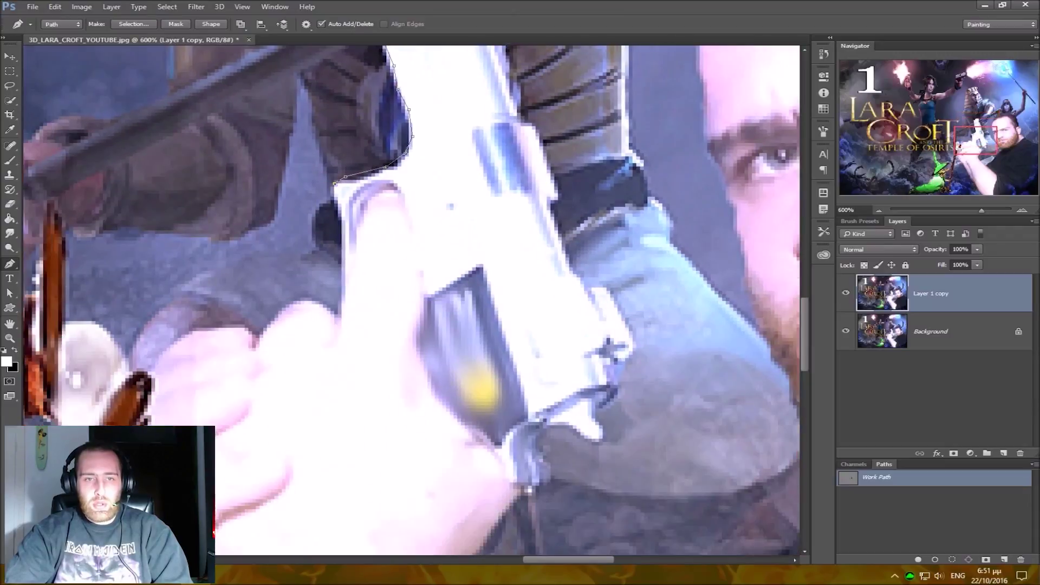
# Continue the Pen path along the gun's edges and around its bottom.
pyautogui.click(339, 211)
pyautogui.click(342, 257)
pyautogui.click(342, 288)
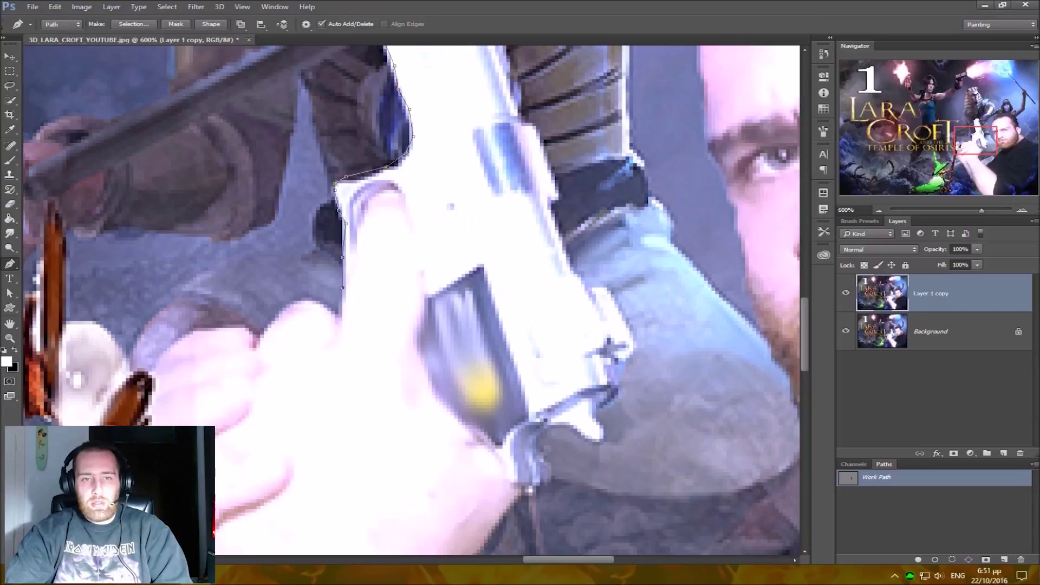
pyautogui.click(358, 217)
pyautogui.click(368, 190)
pyautogui.moveTo(395, 183); pyautogui.dragTo(406, 193)
pyautogui.click(409, 223)
pyautogui.click(417, 254)
pyautogui.click(421, 278)
pyautogui.click(428, 297)
pyautogui.click(447, 291)
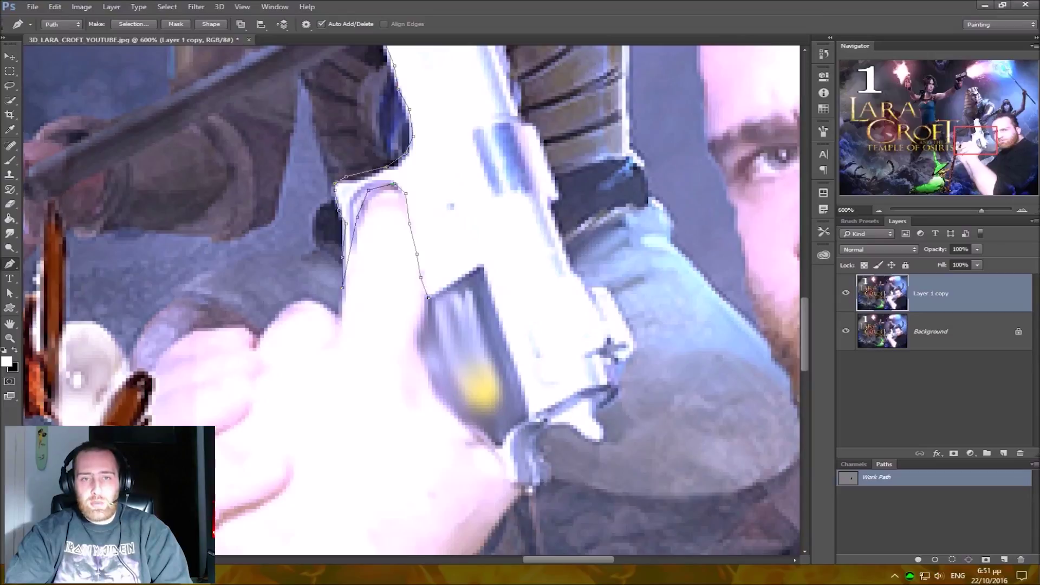
pyautogui.click(479, 269)
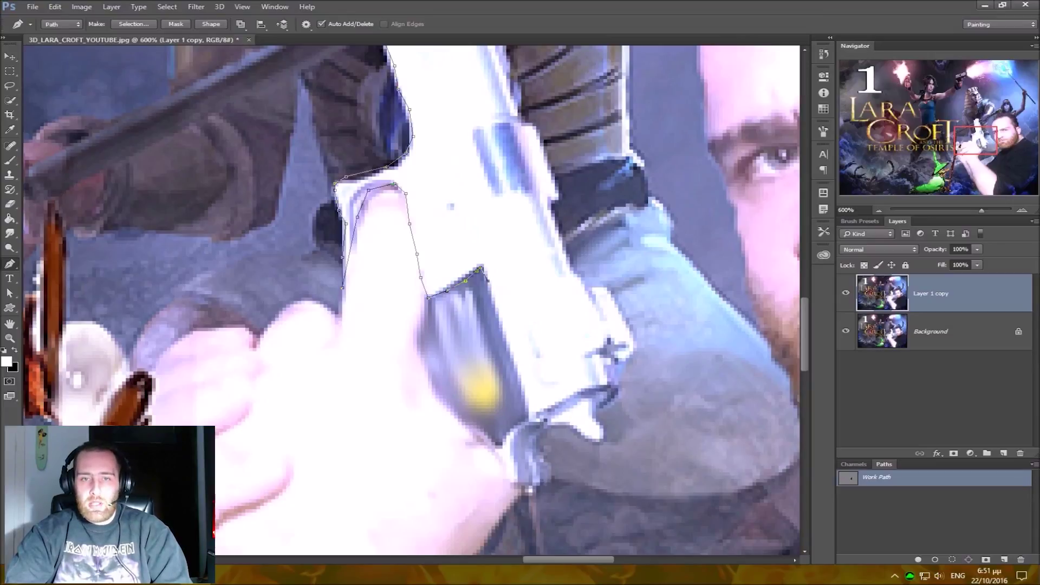
pyautogui.click(488, 280)
pyautogui.click(426, 307)
pyautogui.click(418, 331)
pyautogui.click(424, 361)
pyautogui.click(437, 388)
pyautogui.click(455, 406)
pyautogui.click(473, 422)
pyautogui.click(511, 455)
pyautogui.click(536, 472)
pyautogui.moveTo(543, 425); pyautogui.dragTo(542, 450)
# Trace the path up the gun's right side to near its top.
pyautogui.click(600, 443)
pyautogui.click(634, 359)
pyautogui.click(626, 324)
pyautogui.click(608, 297)
pyautogui.click(560, 244)
pyautogui.click(540, 200)
pyautogui.click(537, 153)
pyautogui.moveTo(537, 153); pyautogui.dragTo(582, 334)
pyautogui.click(585, 307)
pyautogui.click(574, 284)
pyautogui.click(560, 240)
pyautogui.click(553, 193)
pyautogui.click(526, 162)
pyautogui.click(515, 142)
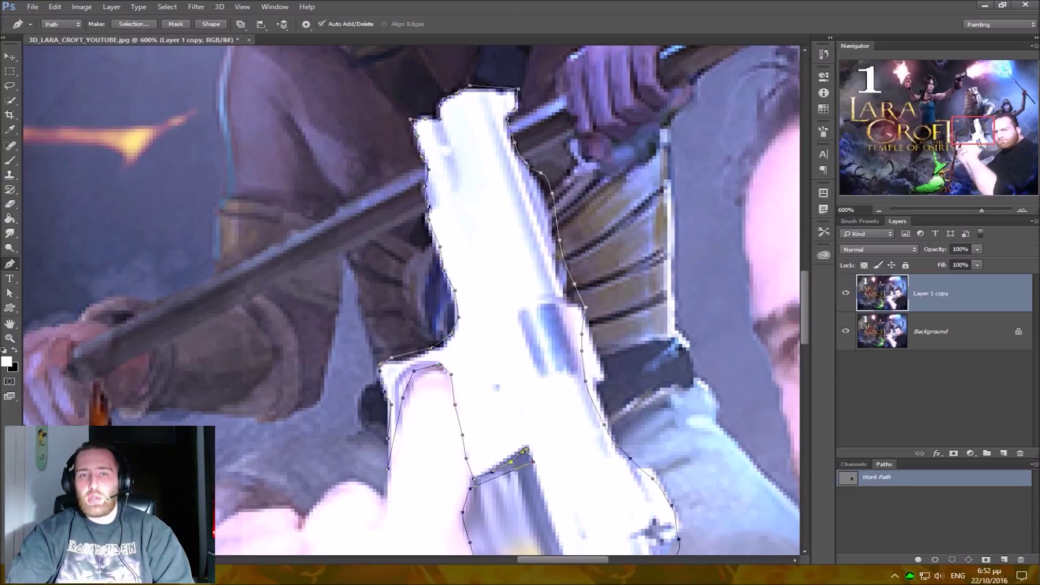
# Zoom in close on the traced gun path, checking the layers under it, with the Pen tool active.
pyautogui.press('v')
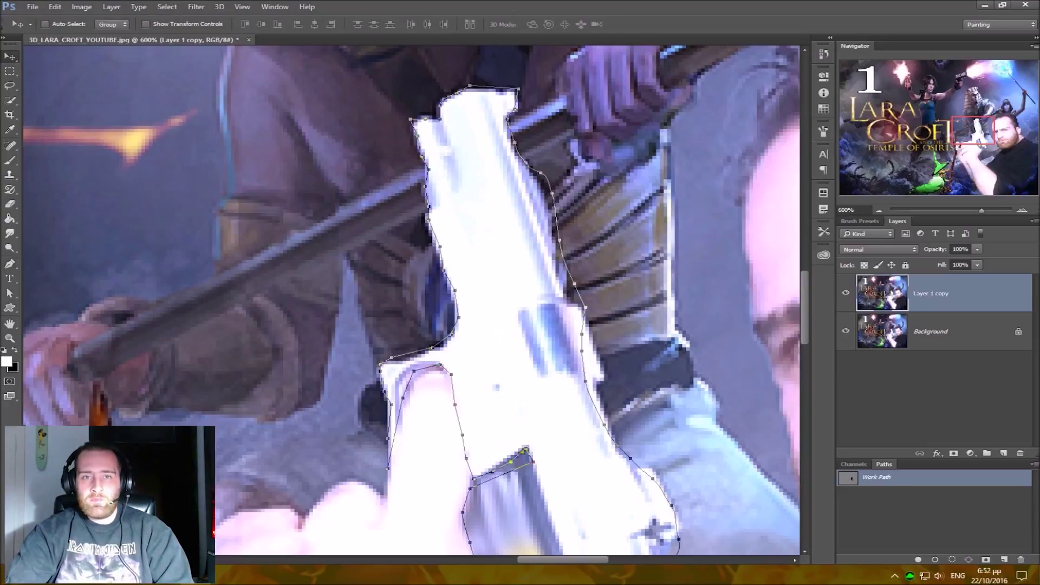
pyautogui.hotkey('ctrl', '-')
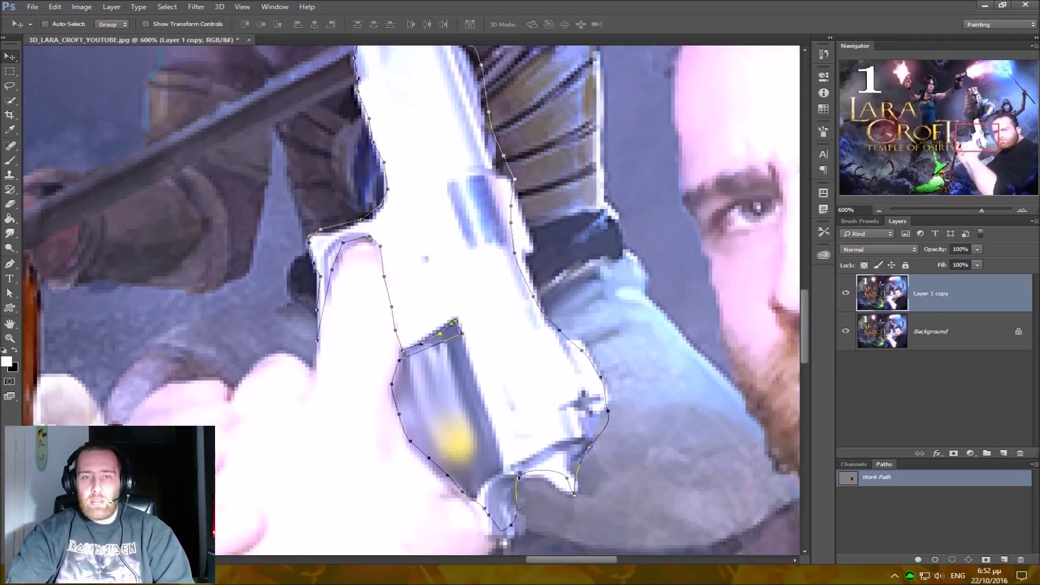
pyautogui.scroll(2, 411, 300)
pyautogui.scroll(1, 412, 299)
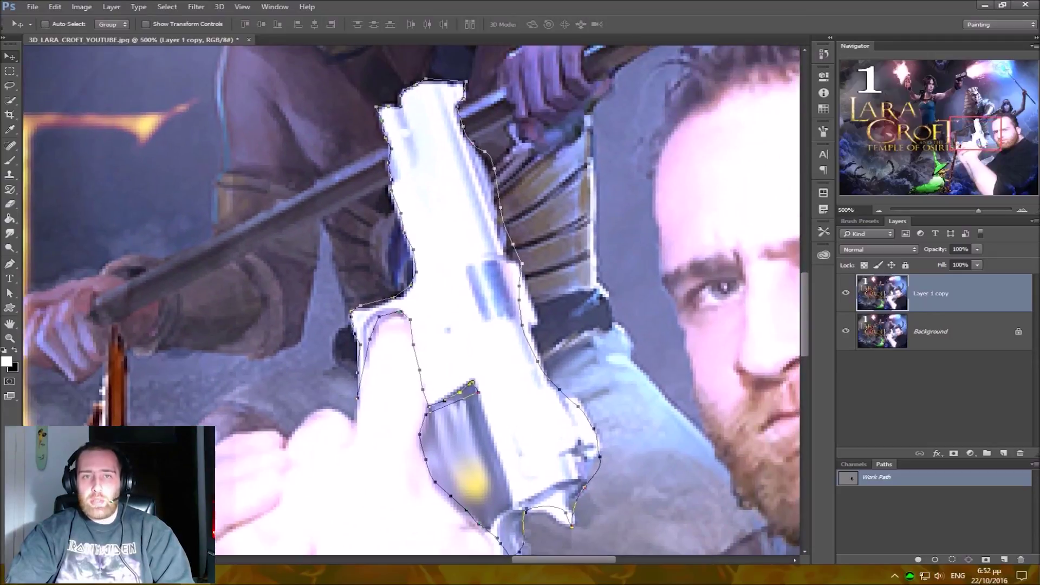
pyautogui.rightClick(444, 169)
pyautogui.press('Escape')
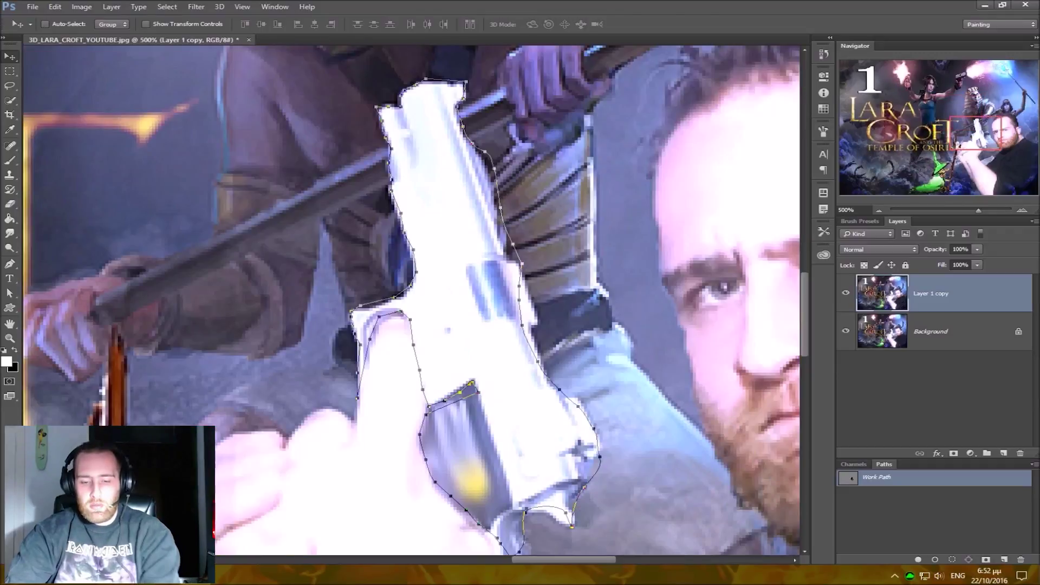
pyautogui.hotkey('ctrl', '0')
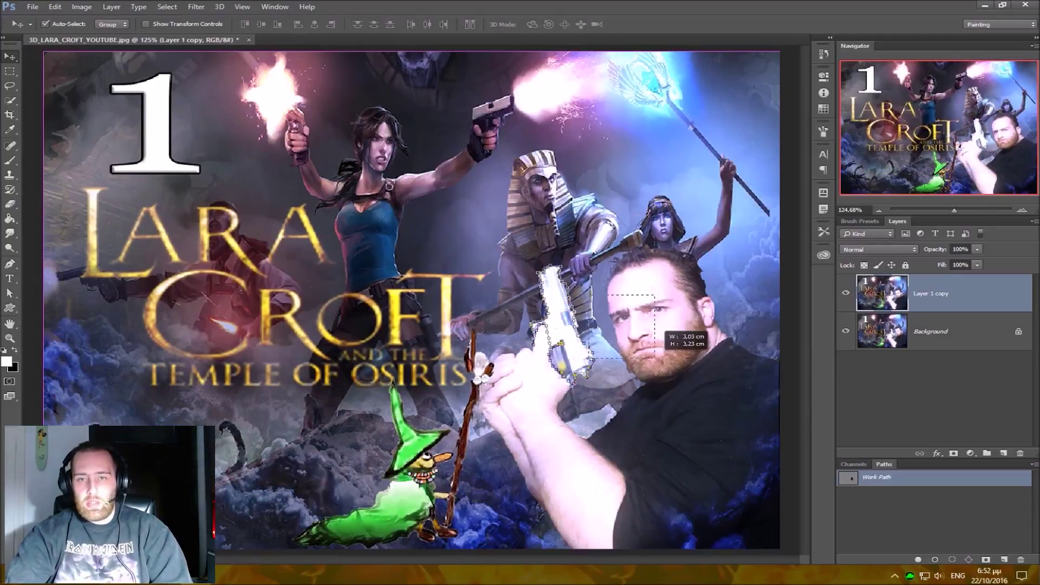
pyautogui.scroll(5, 658, 322)
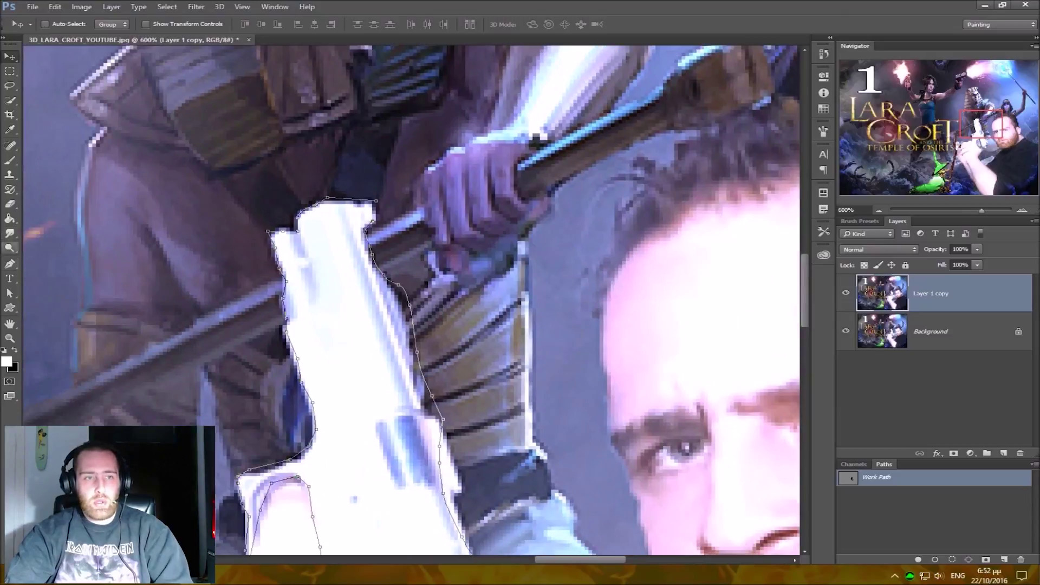
pyautogui.press('p')
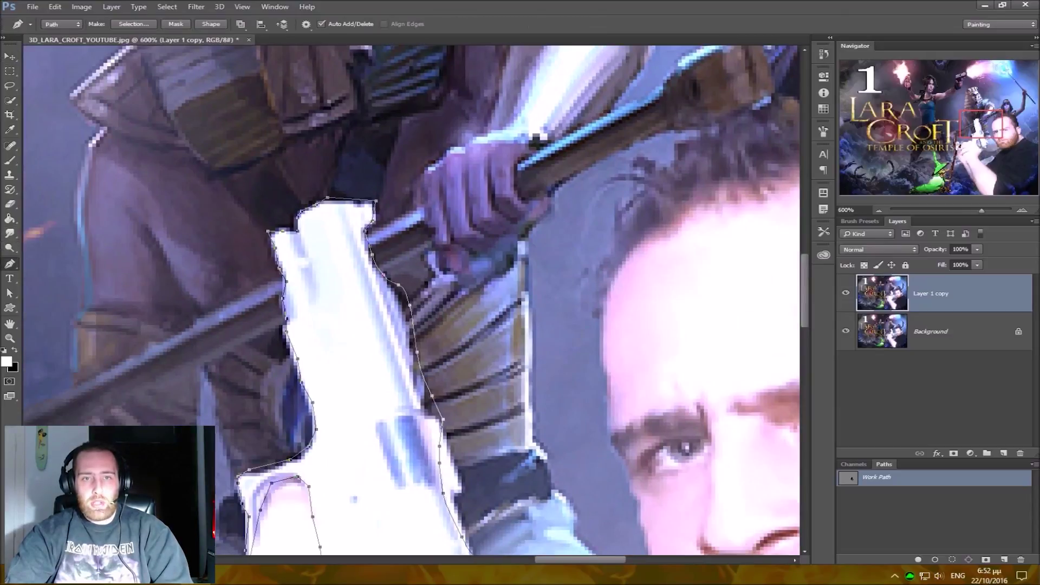
# Open Make Selection for the gun's Work Path, with a 0-pixel feather.
pyautogui.rightClick(373, 206)
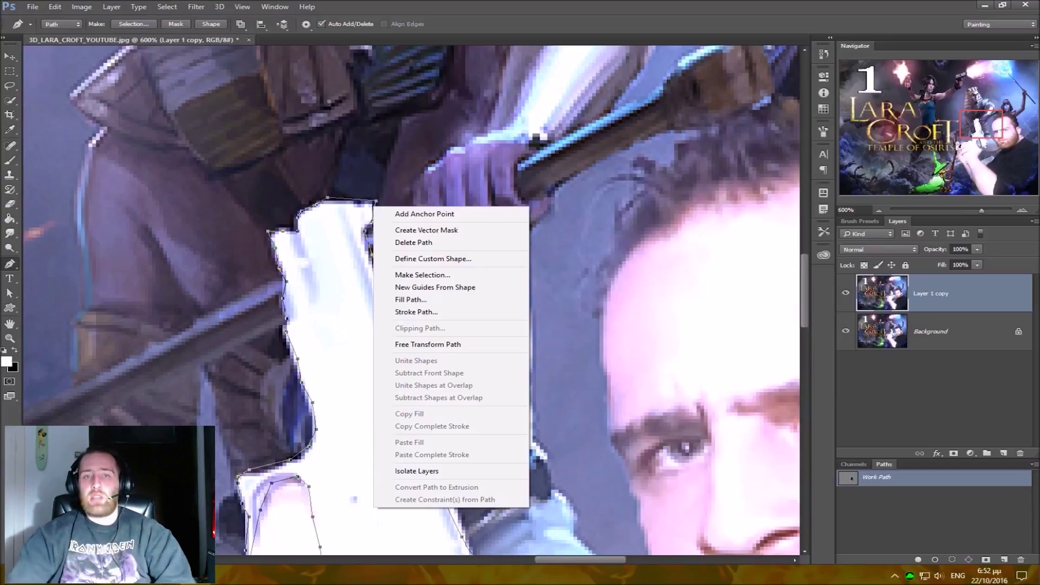
pyautogui.press('Down')
pyautogui.press('Down')
pyautogui.press('Down')
pyautogui.press('Down')
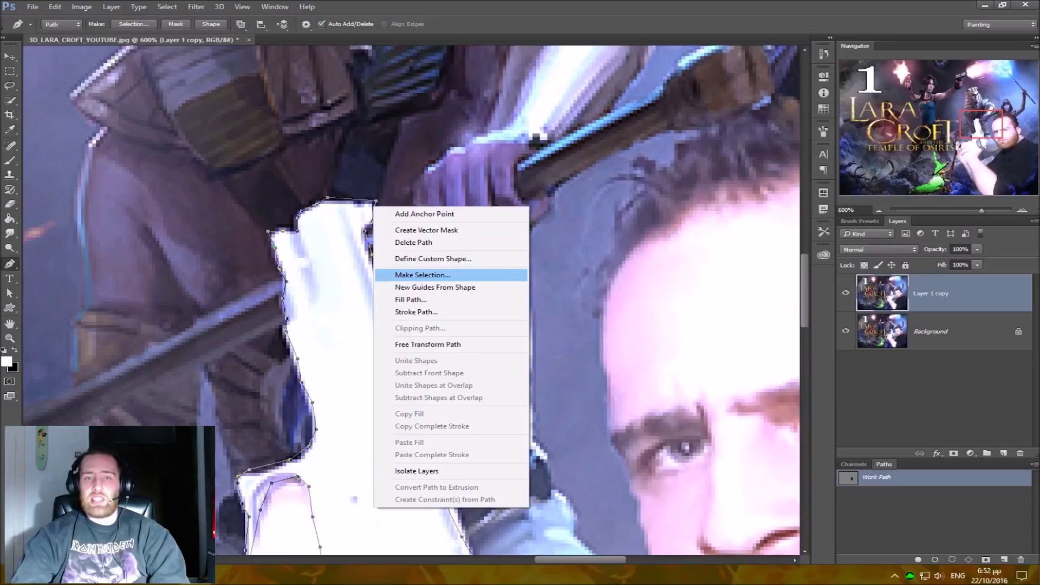
pyautogui.press('Return')
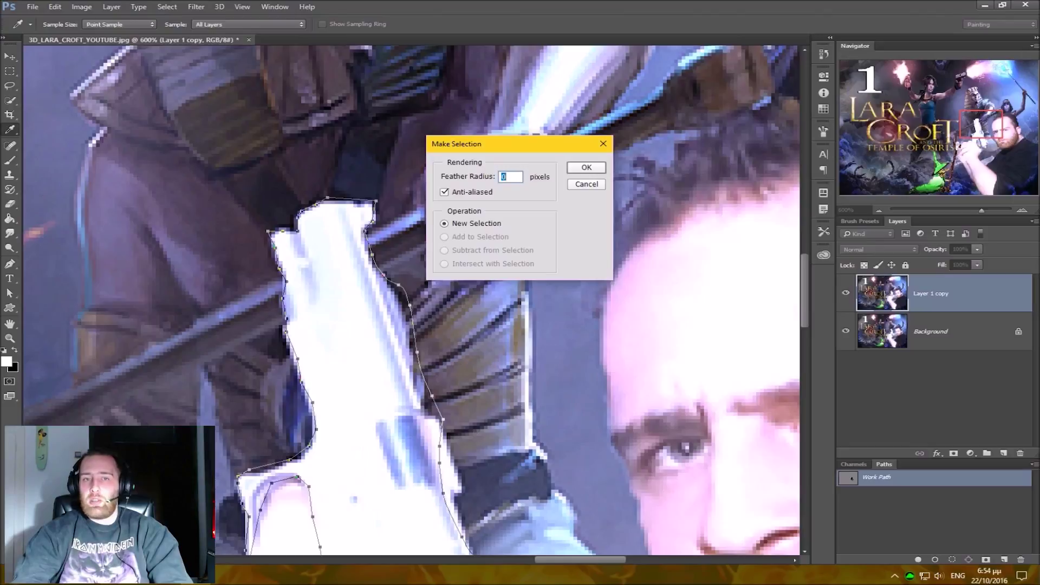
# Turn the gun path into a selection, fit the thumbnail in view, and activate the Work Path.
pyautogui.press('Return')
pyautogui.hotkey('ctrl', '0')
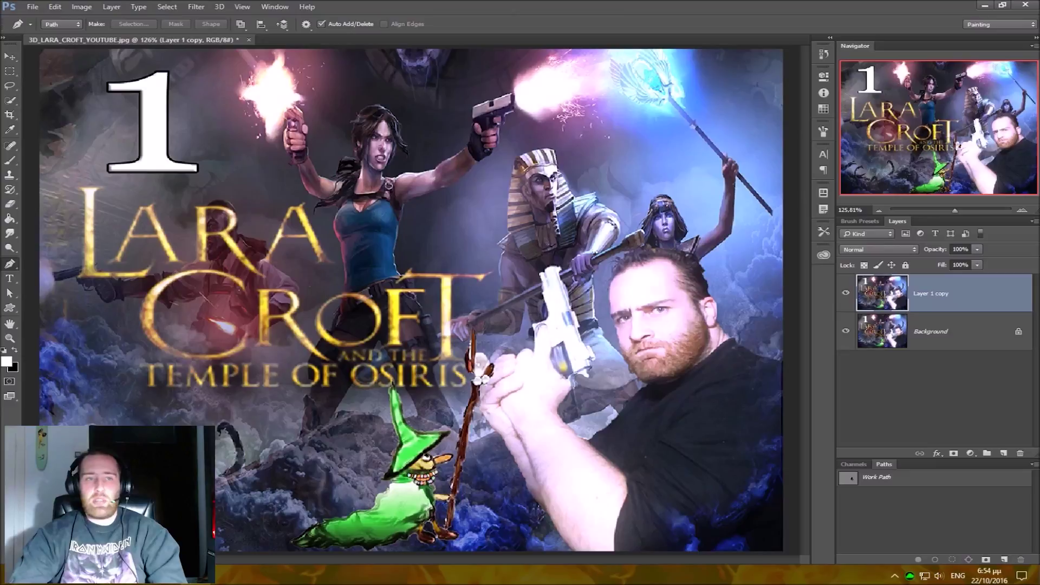
pyautogui.click(852, 478)
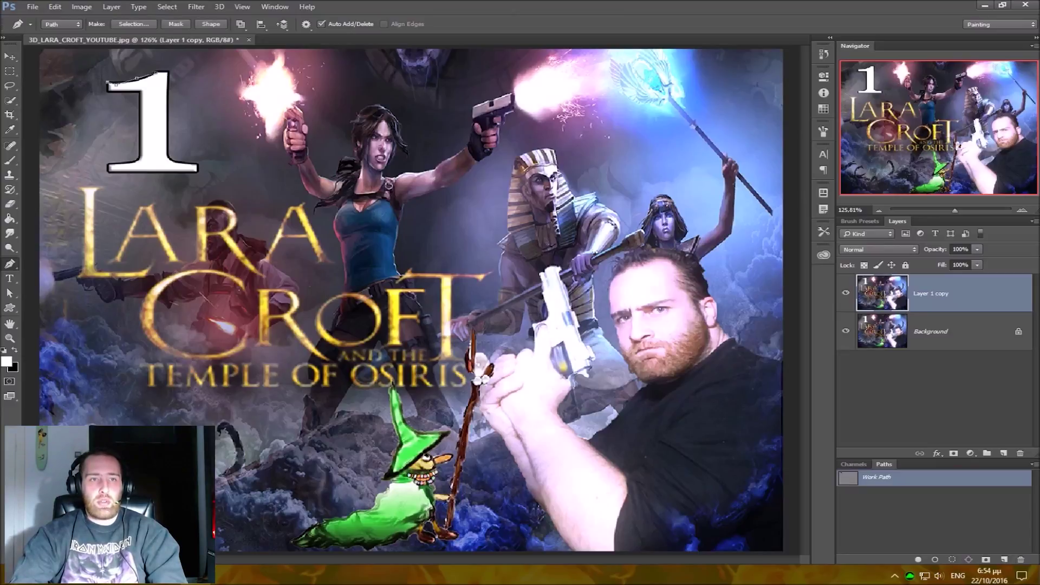
# Trace the large number 1 in the top-left corner with Pen anchor points.
pyautogui.click(126, 93)
pyautogui.click(139, 92)
pyautogui.click(139, 111)
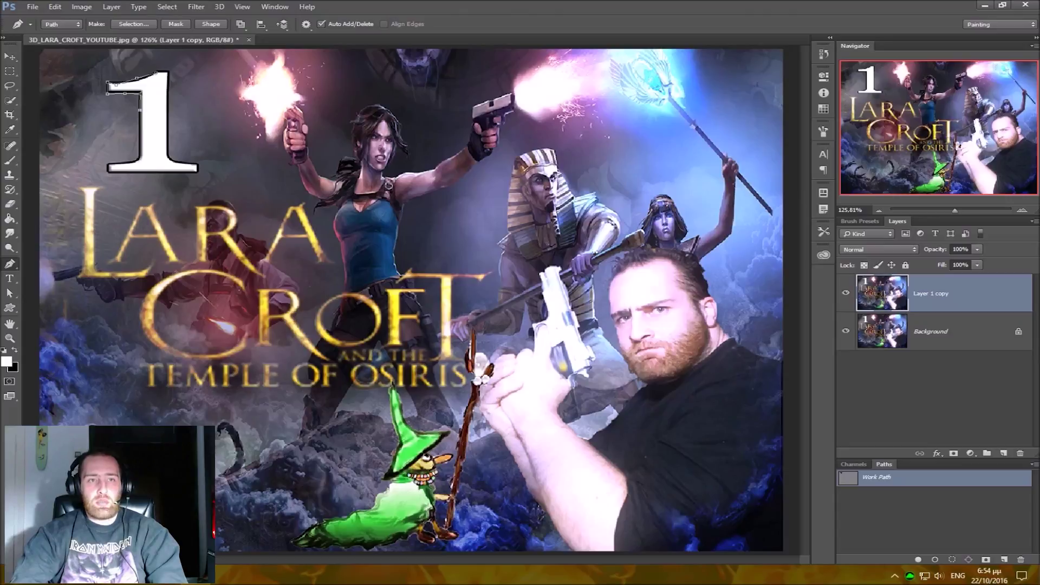
pyautogui.click(139, 141)
pyautogui.click(133, 159)
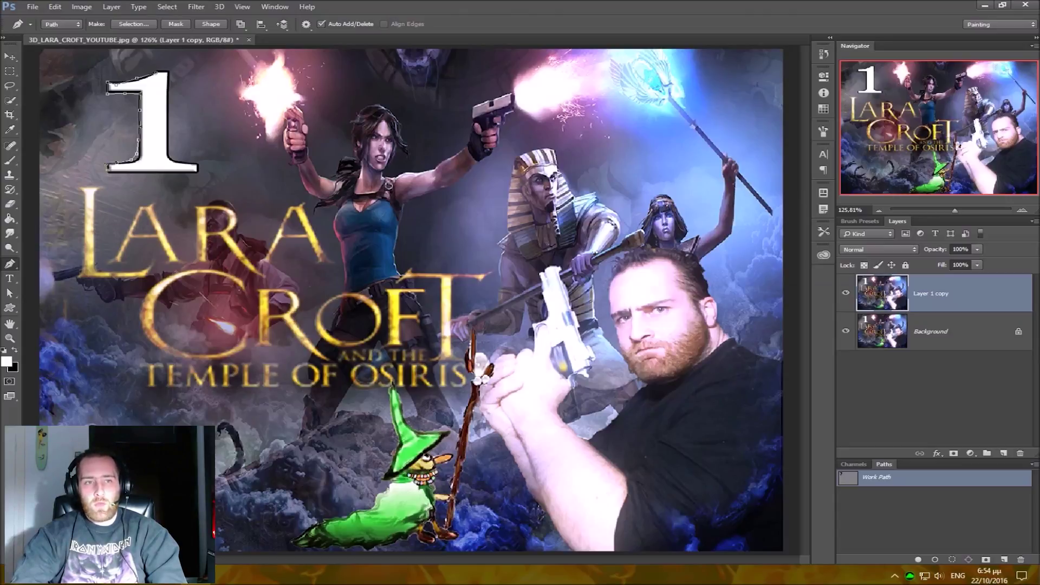
pyautogui.click(139, 174)
pyautogui.click(198, 173)
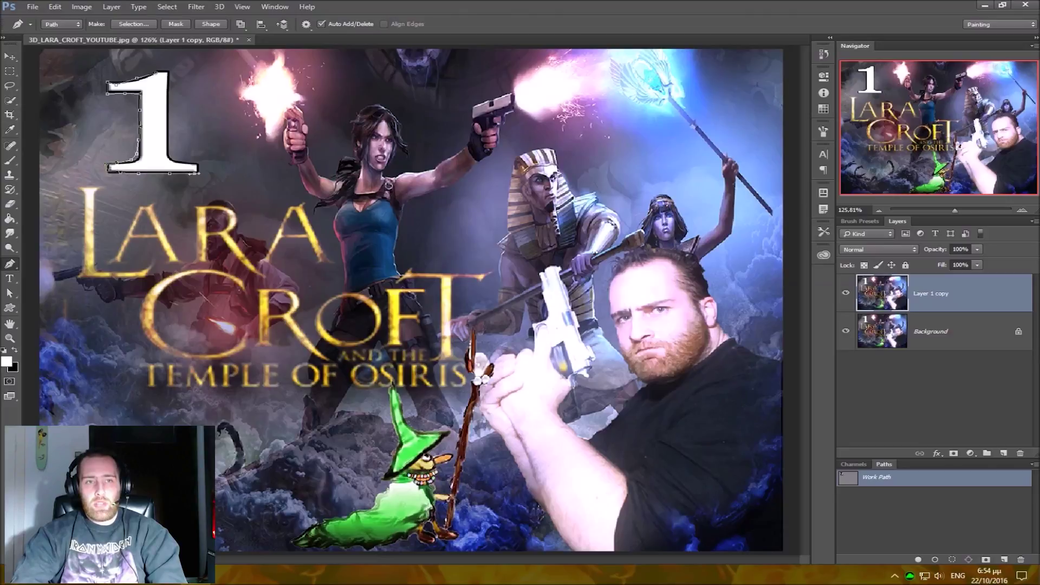
pyautogui.click(198, 163)
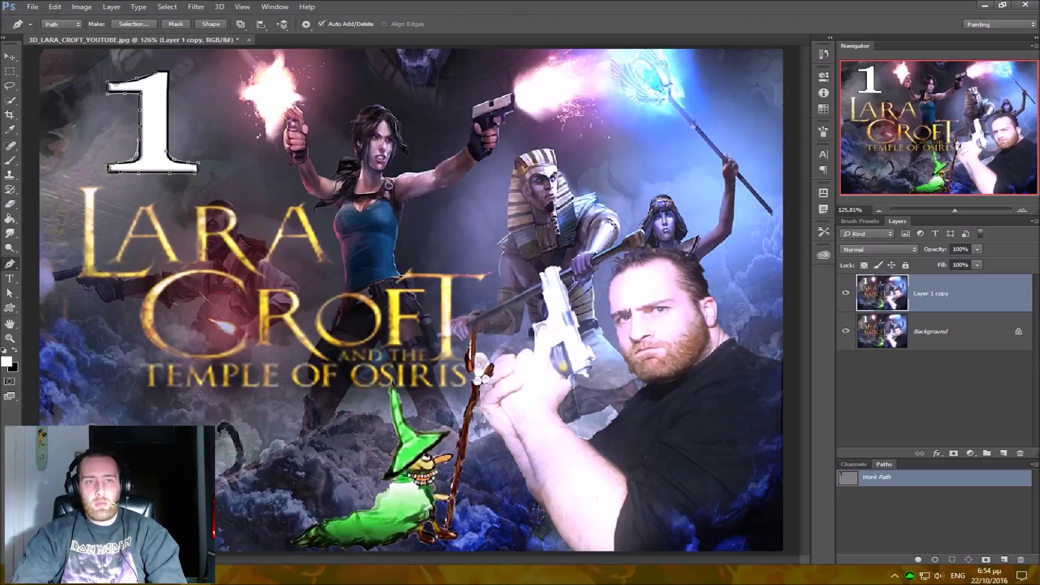
pyautogui.click(171, 71)
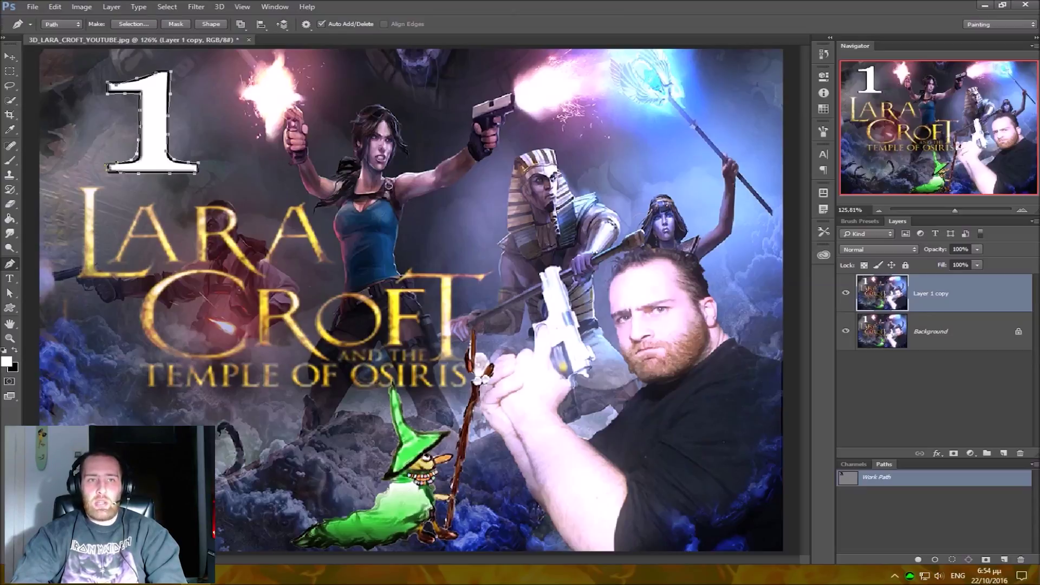
pyautogui.rightClick(171, 82)
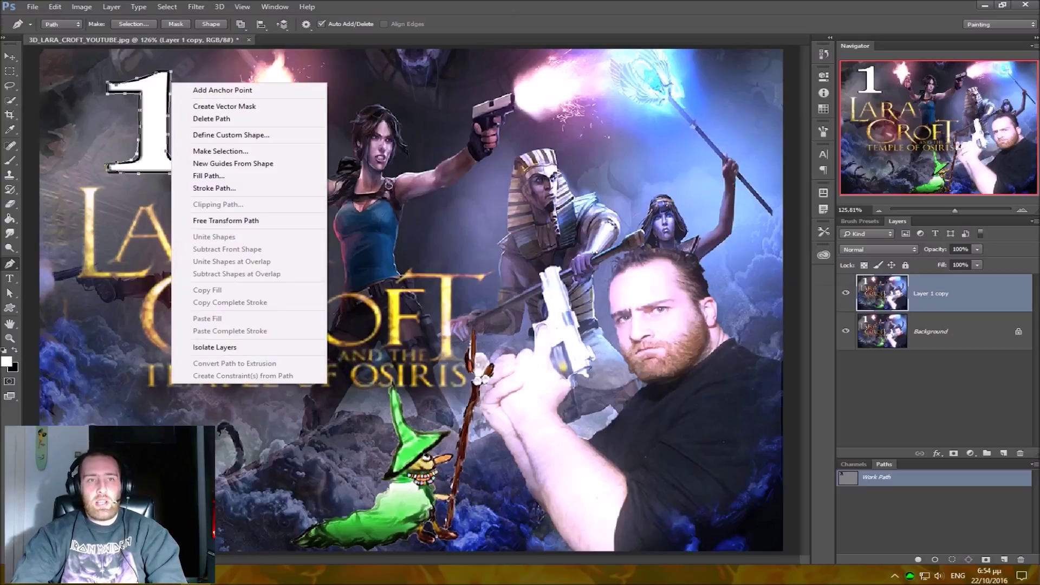
# Make a selection from the number 1 path, then deselect and start a new path beside it.
pyautogui.click(227, 151)
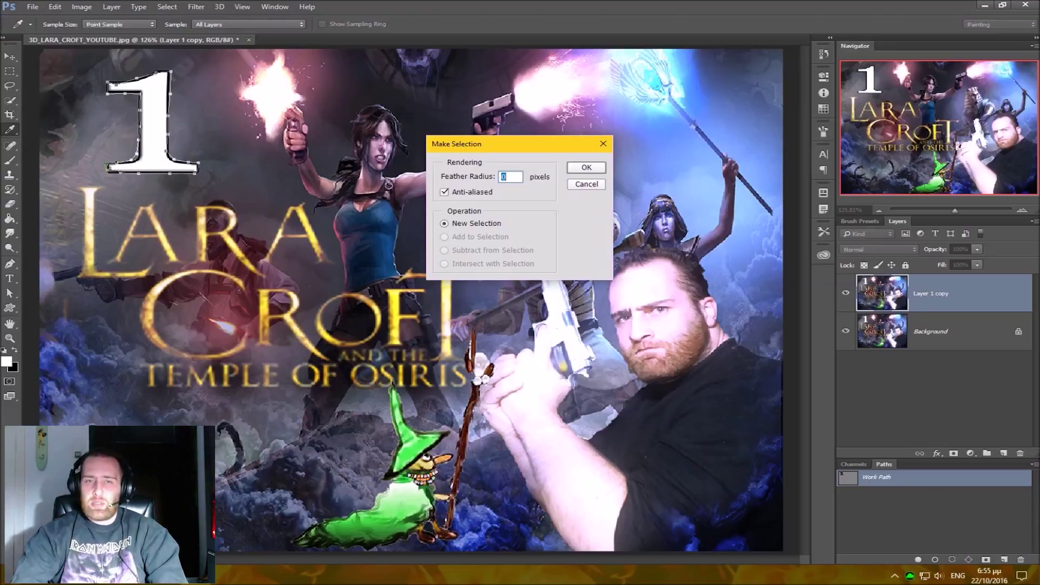
pyautogui.click(586, 167)
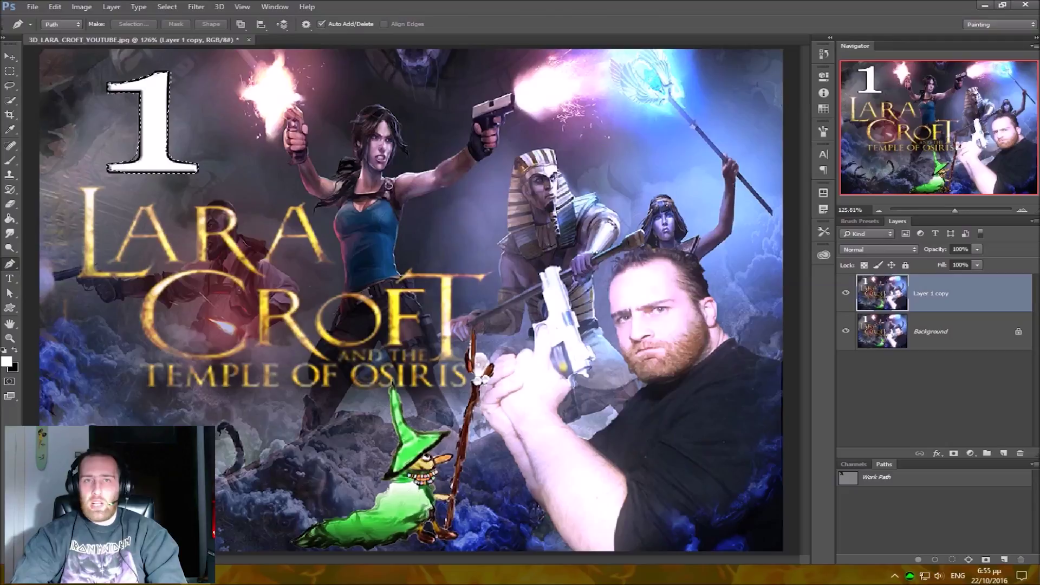
pyautogui.hotkey('ctrl', 'd')
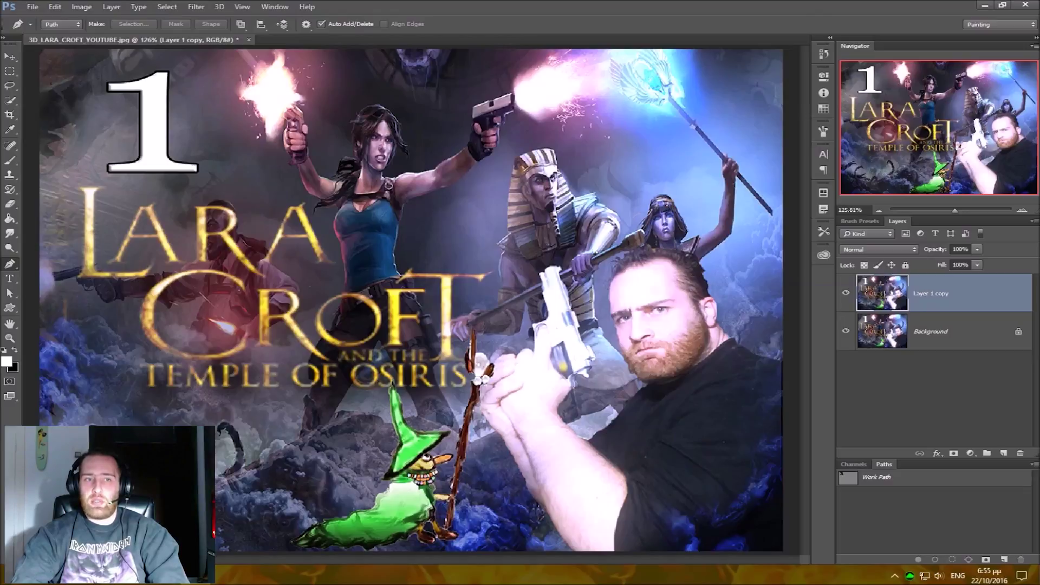
pyautogui.click(171, 143)
pyautogui.click(431, 97)
pyautogui.click(133, 312)
pyautogui.click(281, 417)
pyautogui.click(587, 326)
pyautogui.click(657, 129)
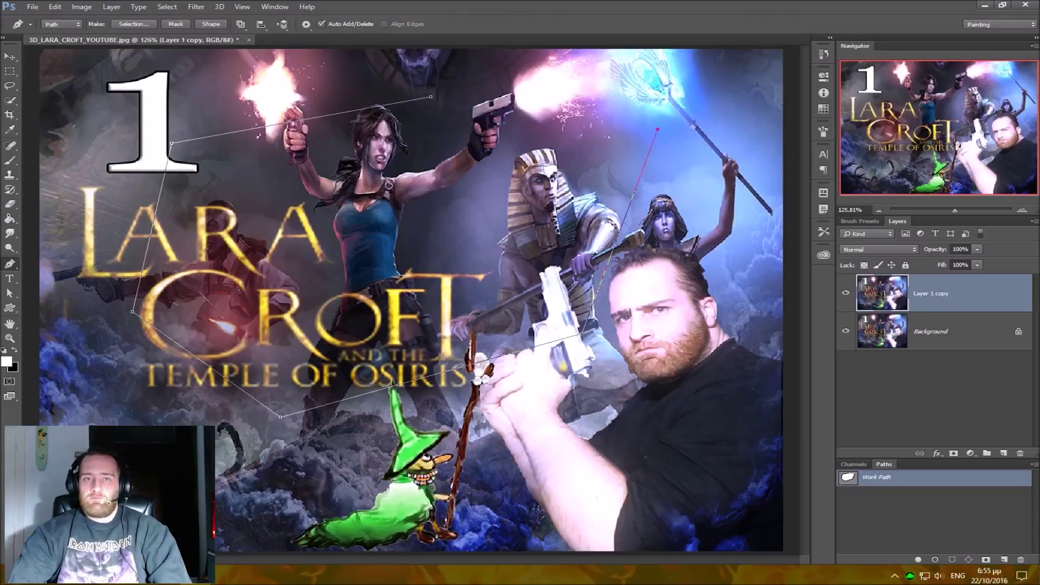
pyautogui.click(430, 97)
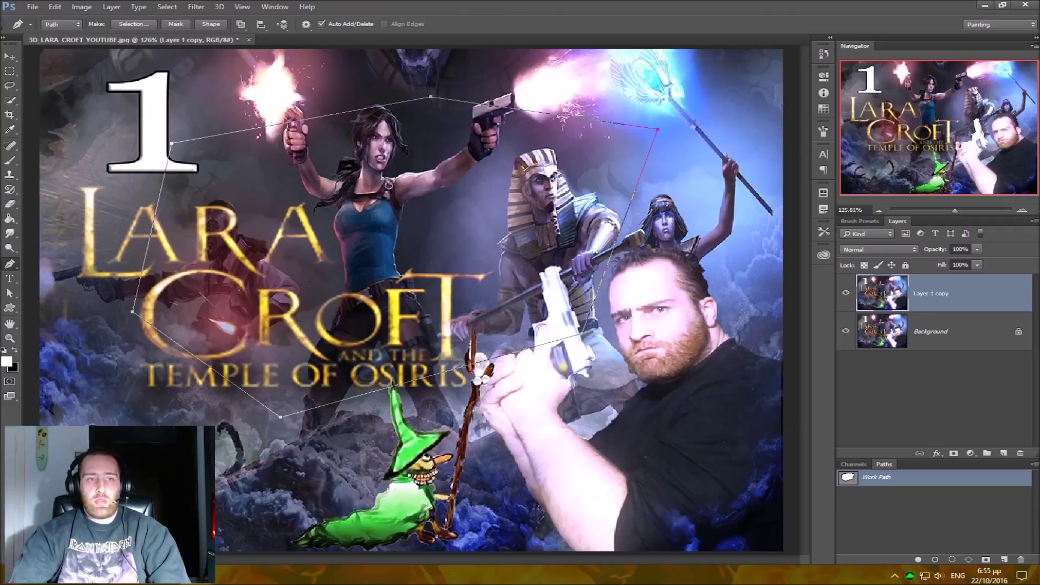
pyautogui.rightClick(9, 264)
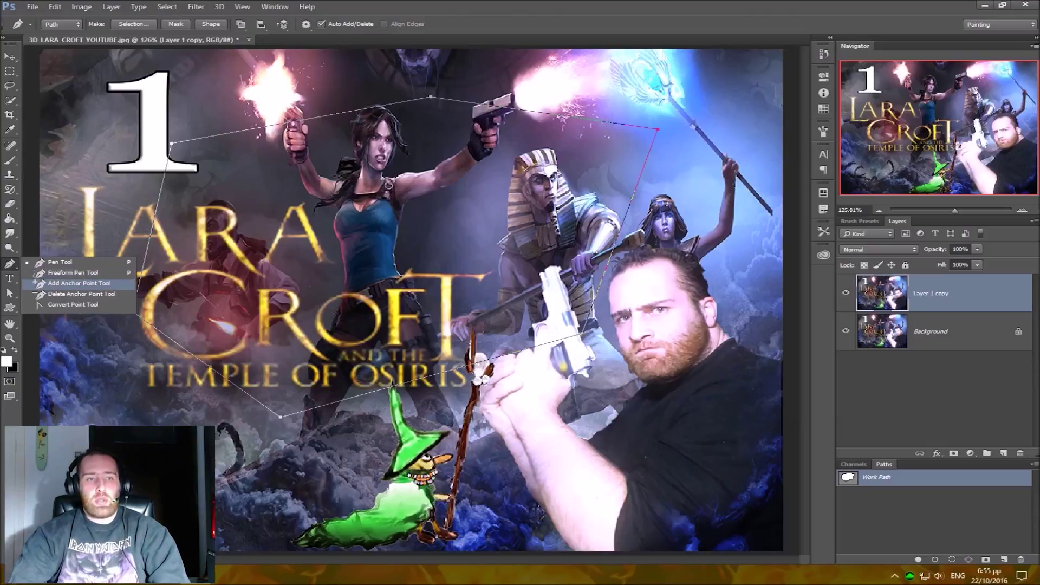
pyautogui.click(79, 283)
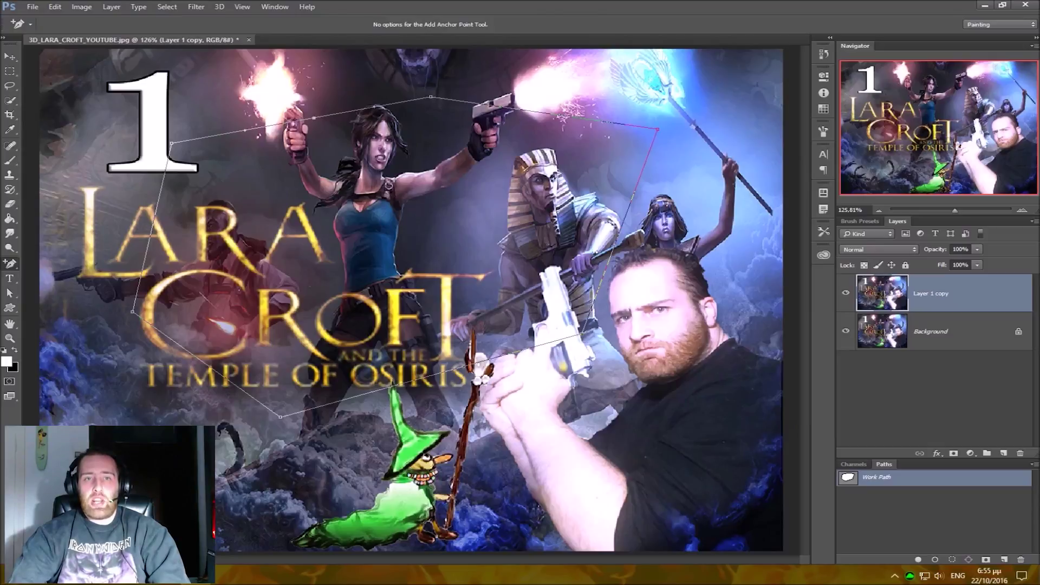
pyautogui.moveTo(315, 117)
pyautogui.mouseDown()
pyautogui.moveTo(311, 83)
pyautogui.moveTo(314, 117)
pyautogui.mouseUp()
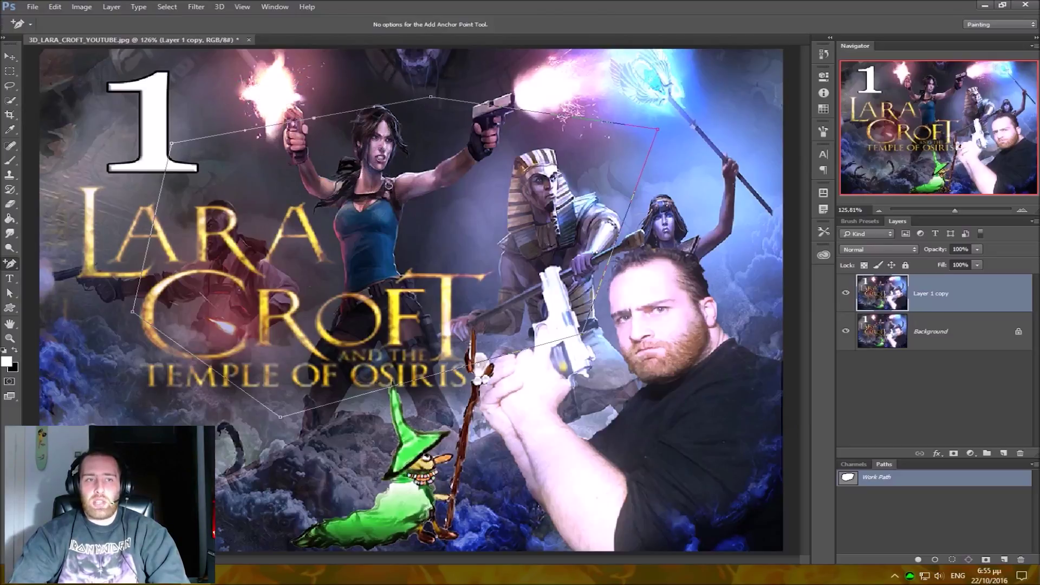
pyautogui.rightClick(11, 264)
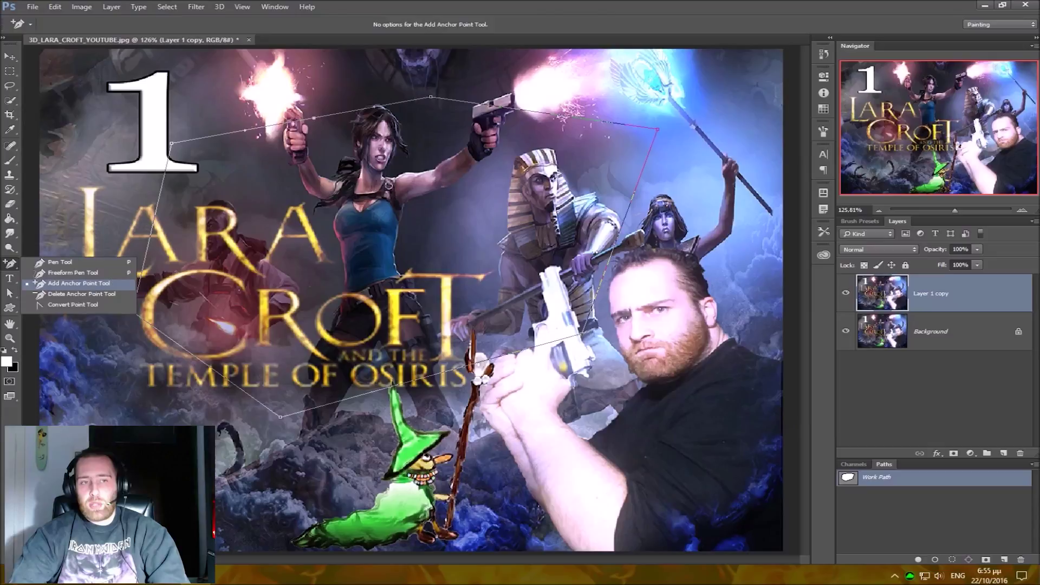
pyautogui.click(82, 293)
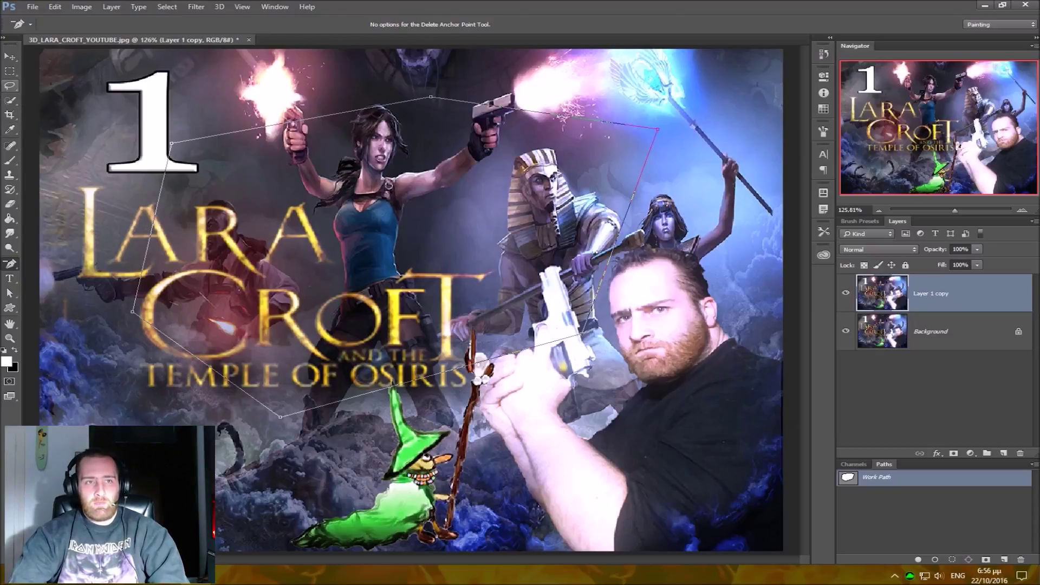
pyautogui.click(9, 57)
pyautogui.press('Delete')
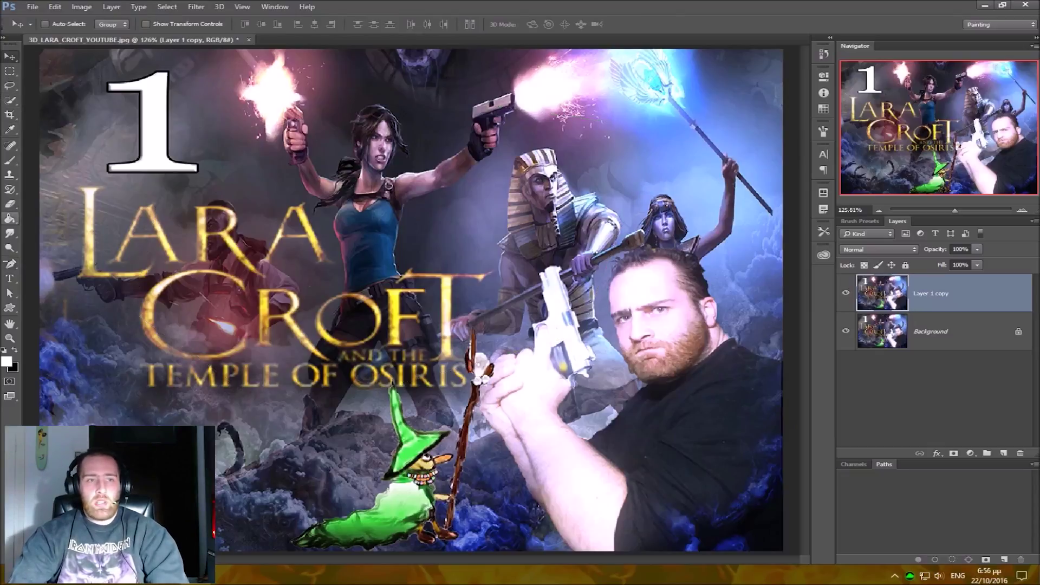
# Draw a closed Freeform Pen path around the characters, from the number 1 around the man's hands.
pyautogui.click(10, 264)
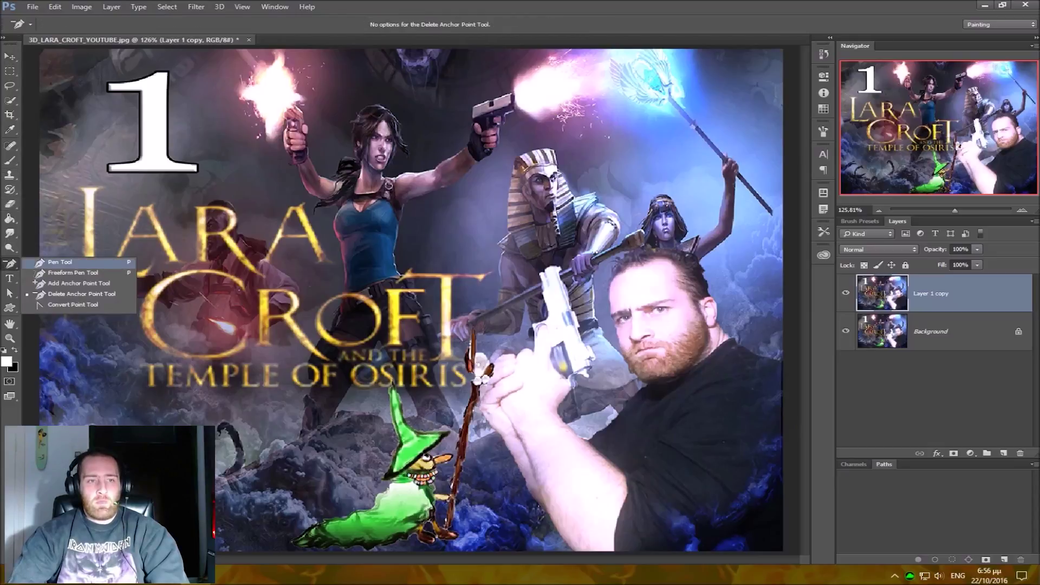
pyautogui.click(73, 272)
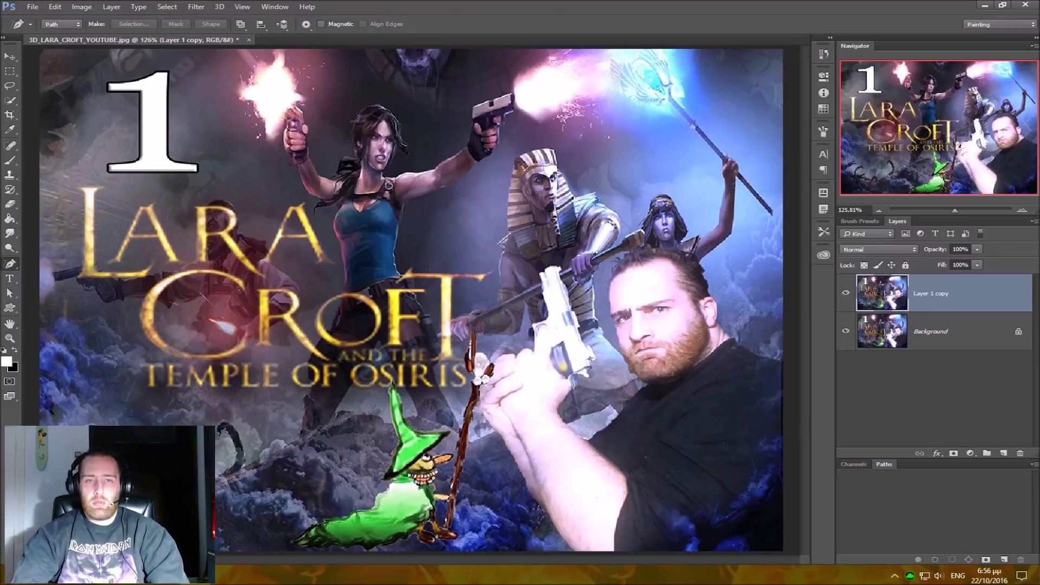
pyautogui.moveTo(471, 113)
pyautogui.mouseDown()
pyautogui.moveTo(207, 132)
pyautogui.moveTo(164, 173)
pyautogui.moveTo(93, 145)
pyautogui.moveTo(168, 217)
pyautogui.moveTo(102, 265)
pyautogui.moveTo(295, 260)
pyautogui.moveTo(173, 374)
pyautogui.moveTo(412, 415)
pyautogui.mouseUp()
pyautogui.moveTo(452, 496)
pyautogui.mouseDown()
pyautogui.moveTo(618, 401)
pyautogui.moveTo(569, 282)
pyautogui.moveTo(640, 196)
pyautogui.moveTo(569, 133)
pyautogui.mouseUp()
pyautogui.moveTo(599, 100); pyautogui.dragTo(479, 109)
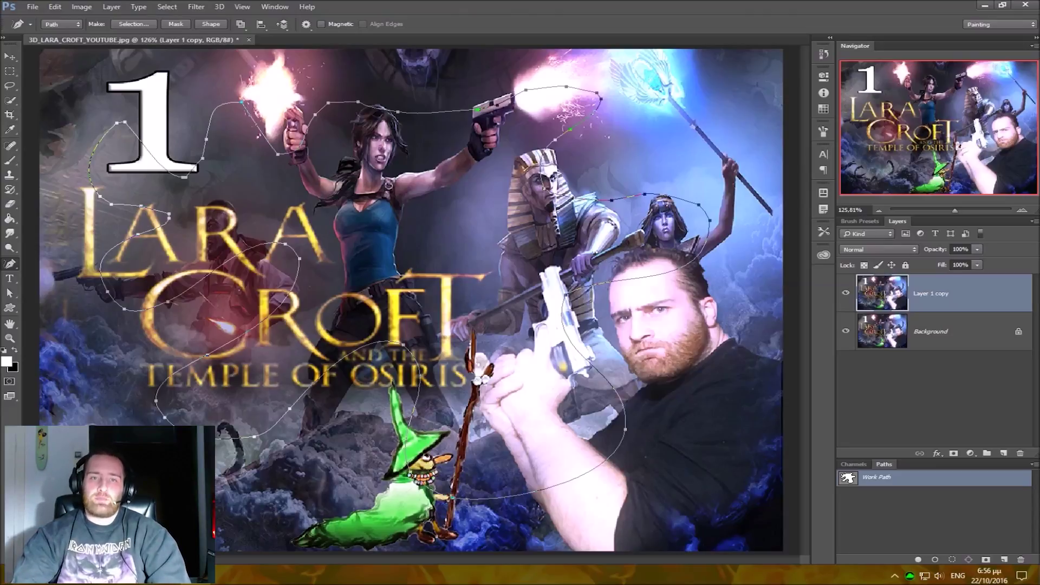
pyautogui.press('alt')
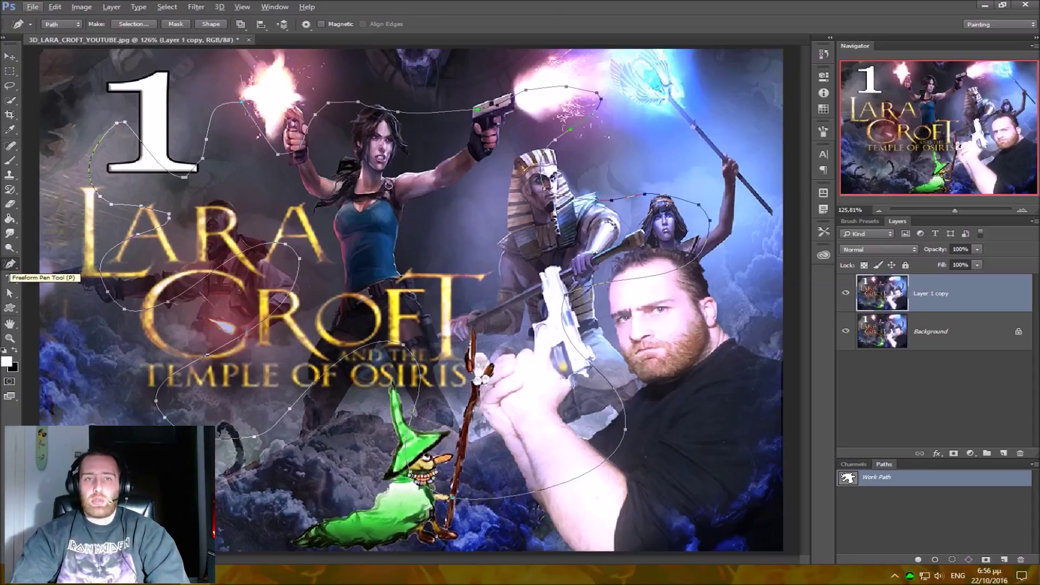
# Try the Add Anchor Point and Convert Point tools from the Pen flyout.
pyautogui.moveTo(10, 264); pyautogui.dragTo(54, 283)
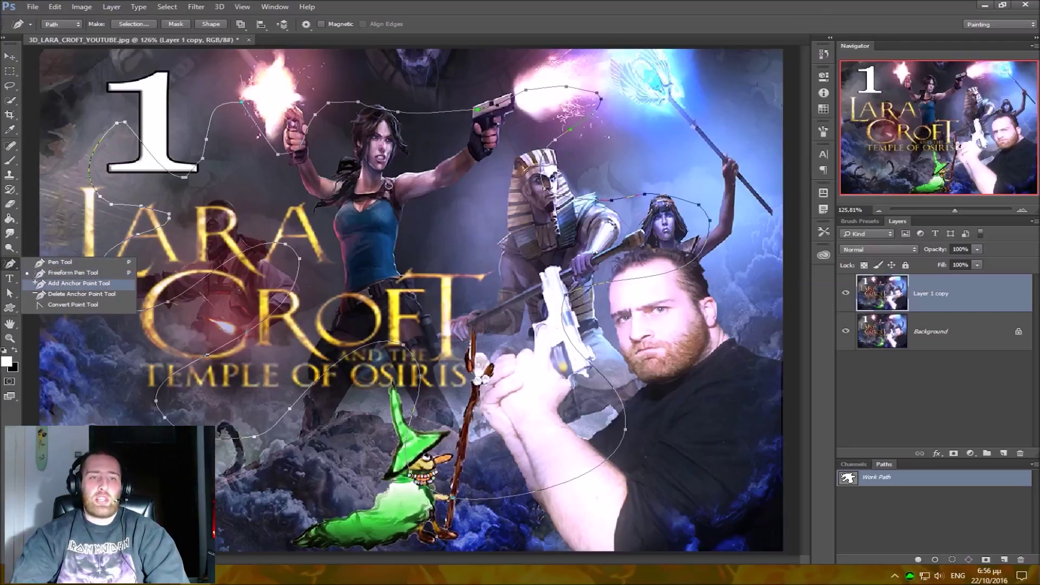
pyautogui.click(79, 283)
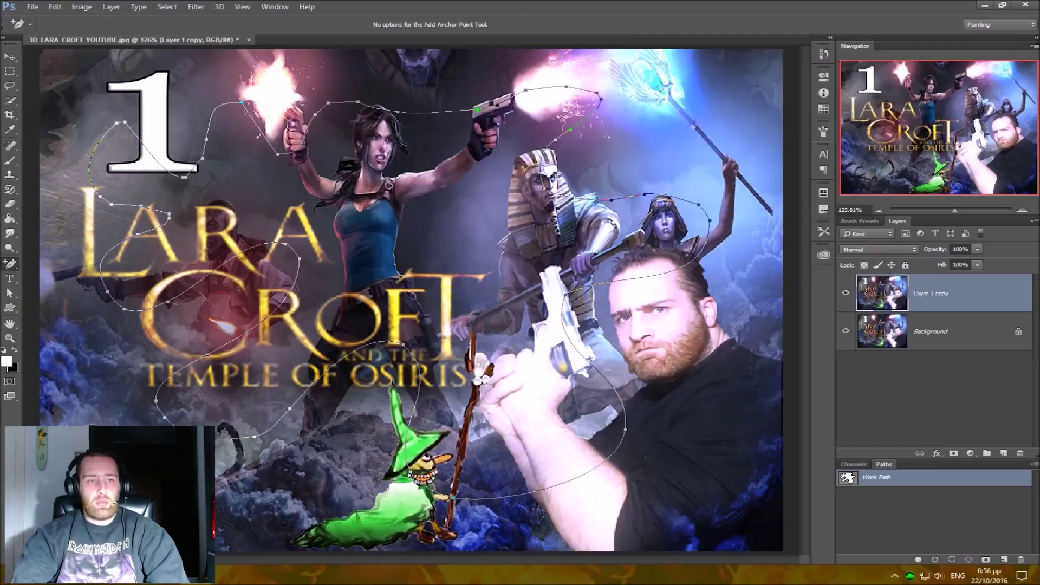
pyautogui.moveTo(10, 264); pyautogui.dragTo(49, 266)
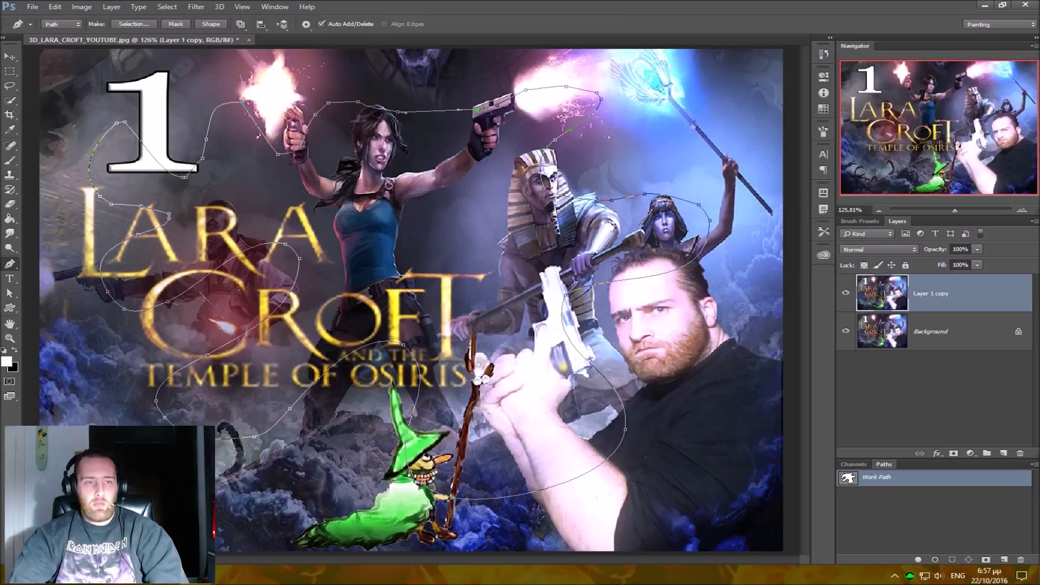
pyautogui.rightClick(10, 263)
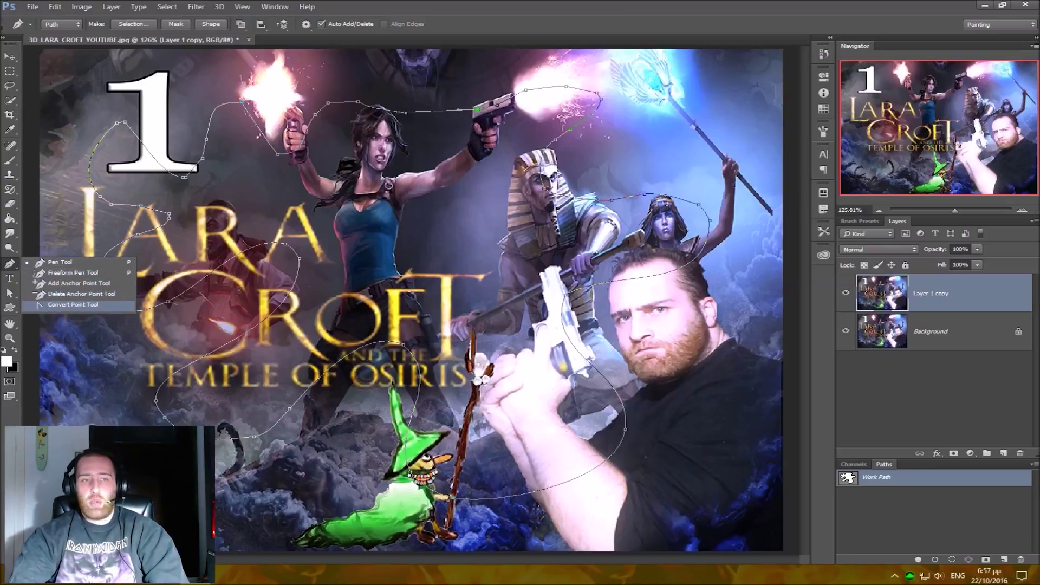
pyautogui.click(71, 304)
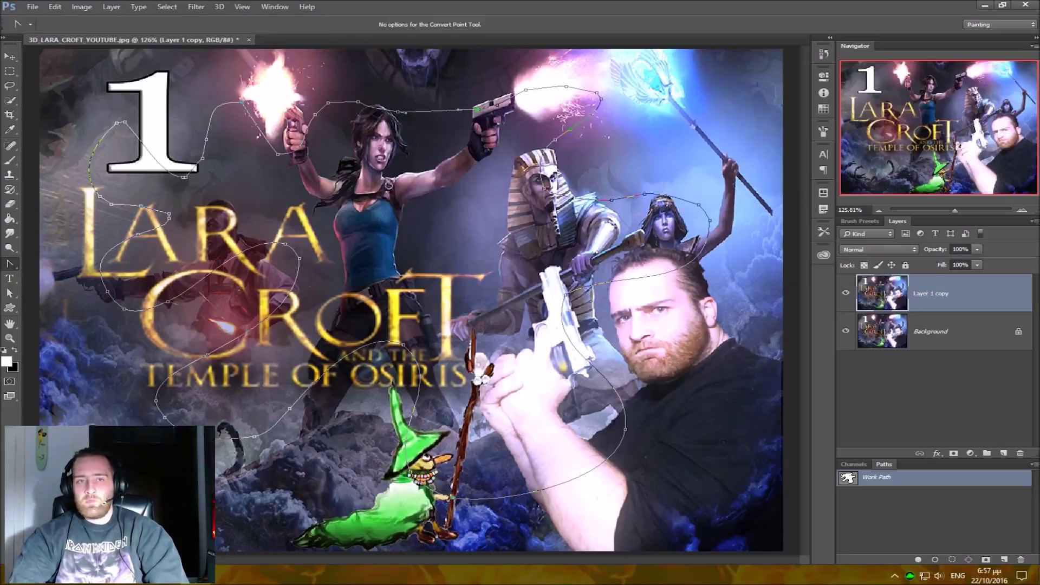
# Delete the traced Work Path so no outlines remain on the thumbnail.
pyautogui.click(10, 56)
pyautogui.moveTo(228, 125); pyautogui.dragTo(583, 333)
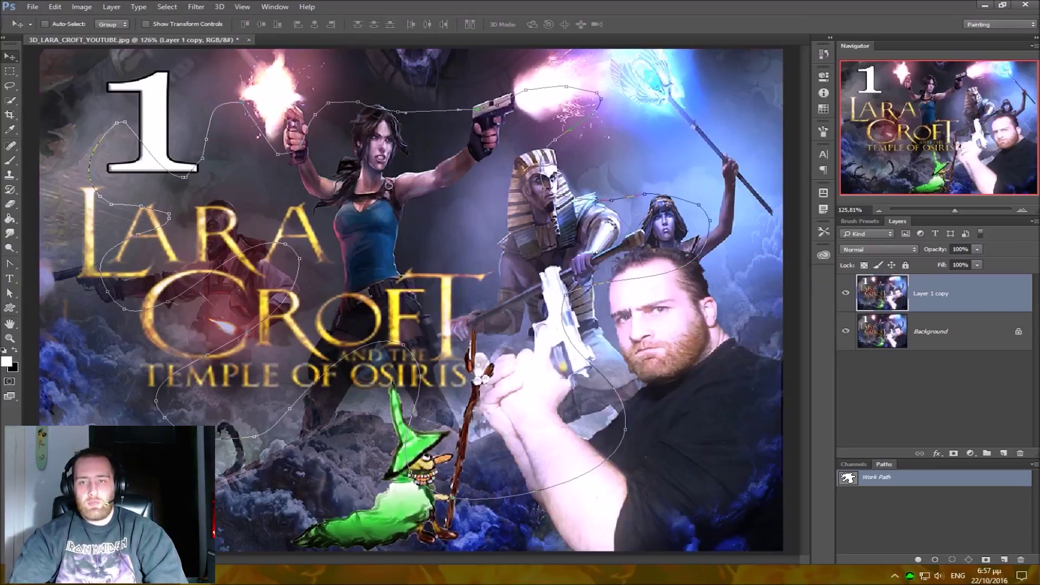
pyautogui.press('Delete')
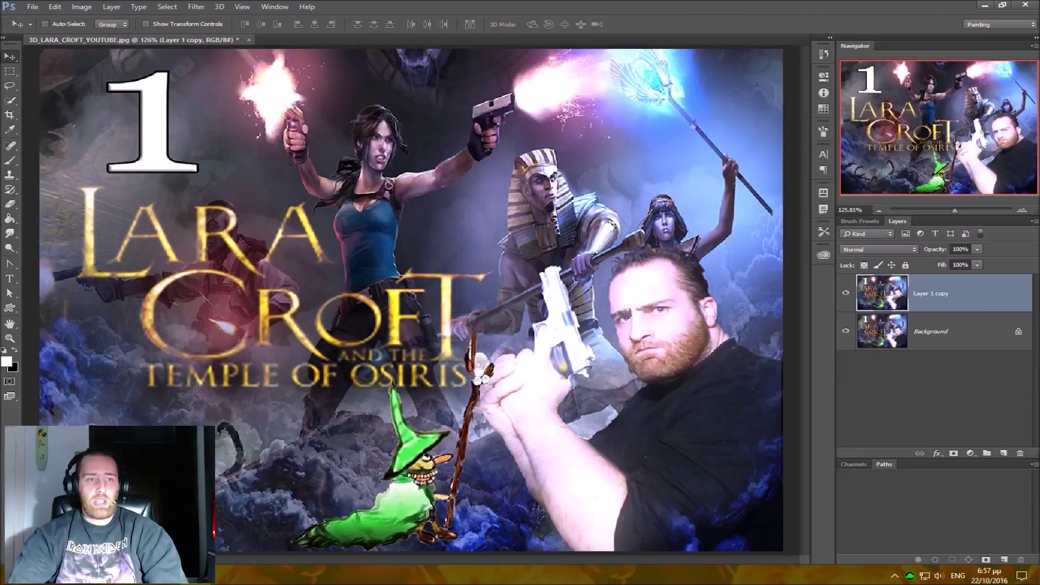
pyautogui.click(9, 264)
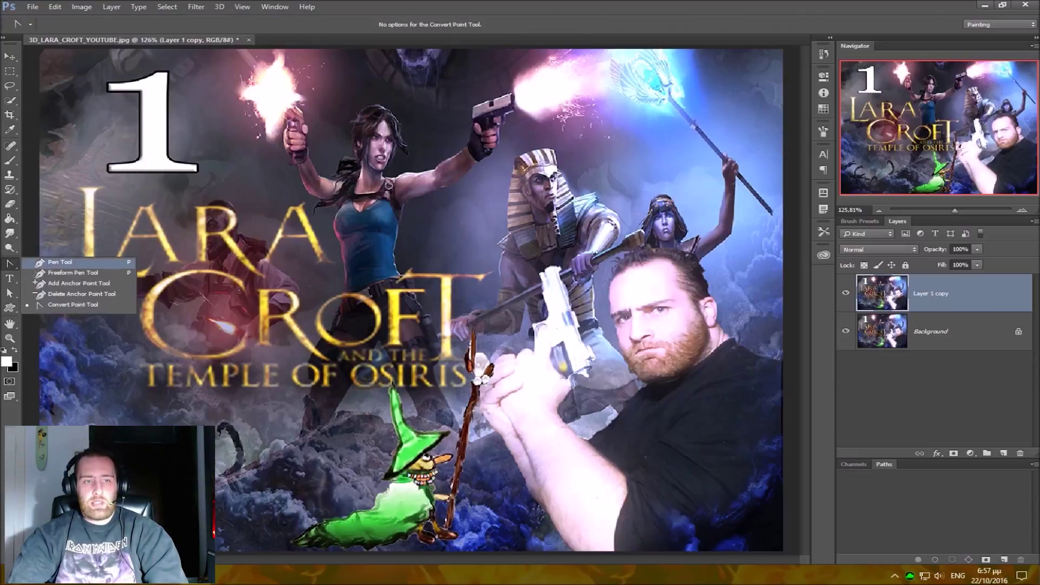
pyautogui.click(49, 261)
pyautogui.click(416, 130)
pyautogui.click(227, 201)
pyautogui.click(225, 343)
pyautogui.click(528, 335)
pyautogui.click(612, 172)
pyautogui.click(416, 130)
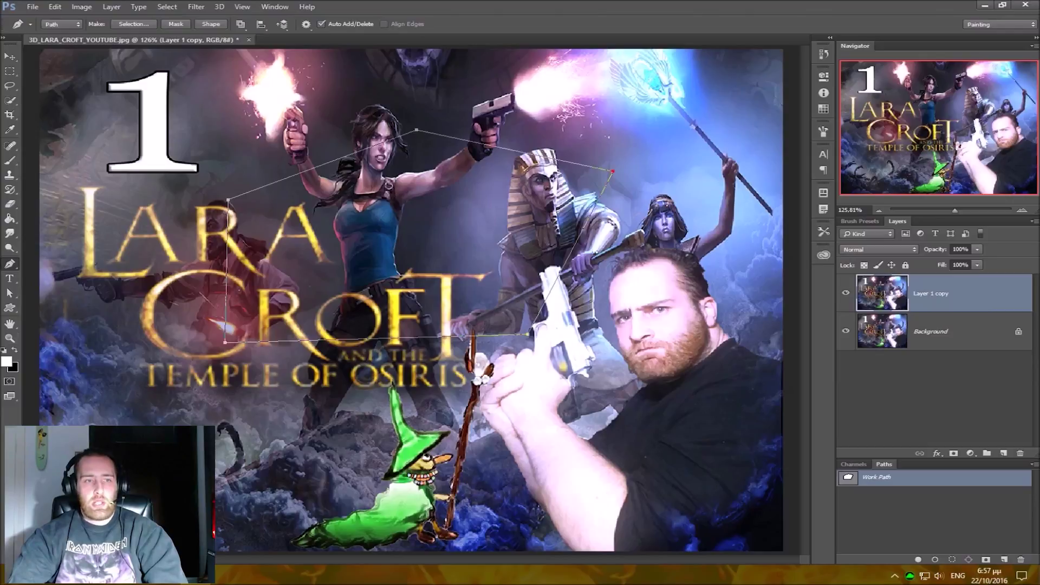
pyautogui.click(10, 264)
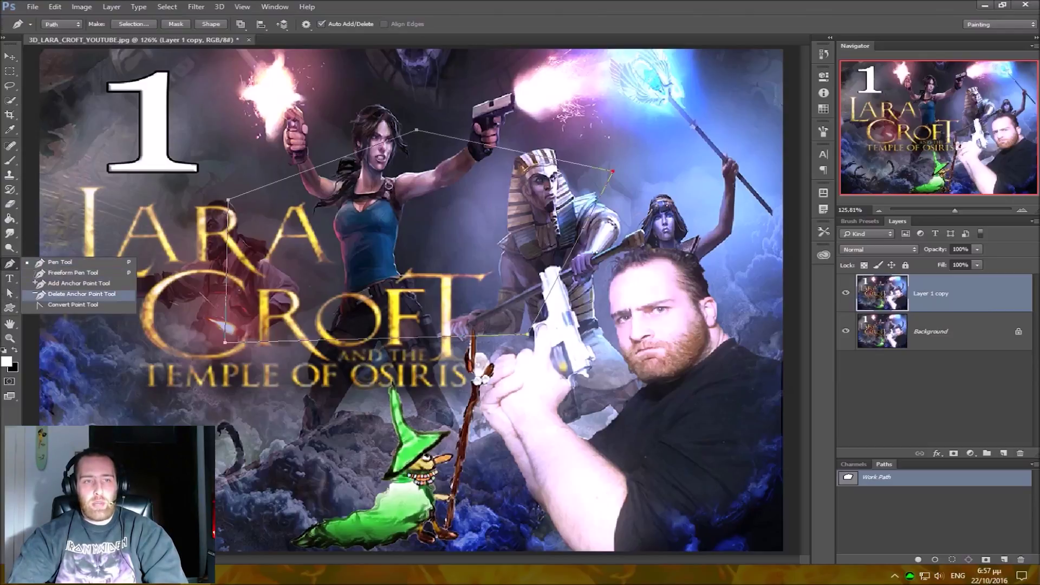
pyautogui.click(65, 309)
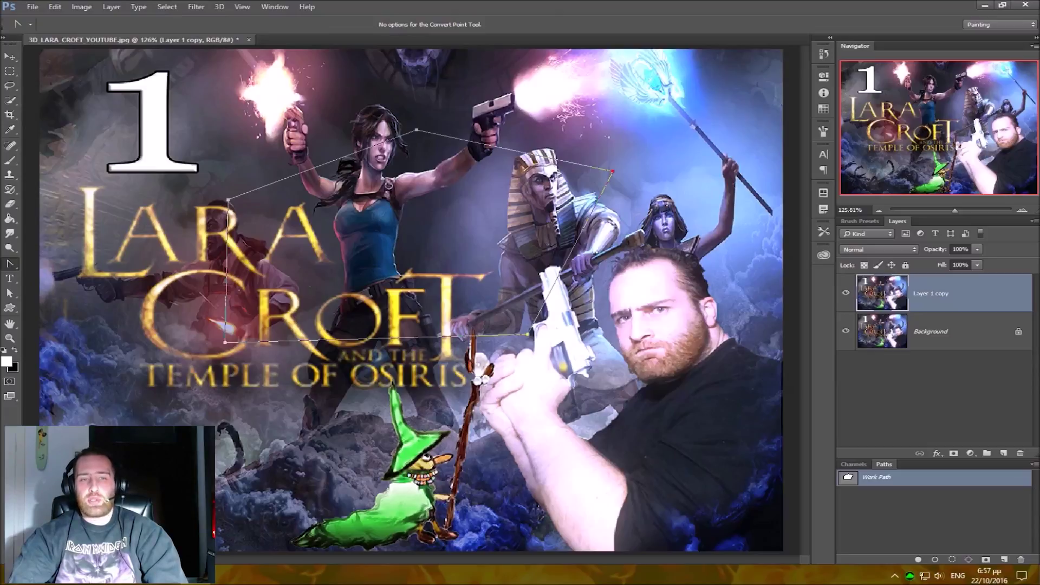
pyautogui.moveTo(227, 200); pyautogui.dragTo(124, 196)
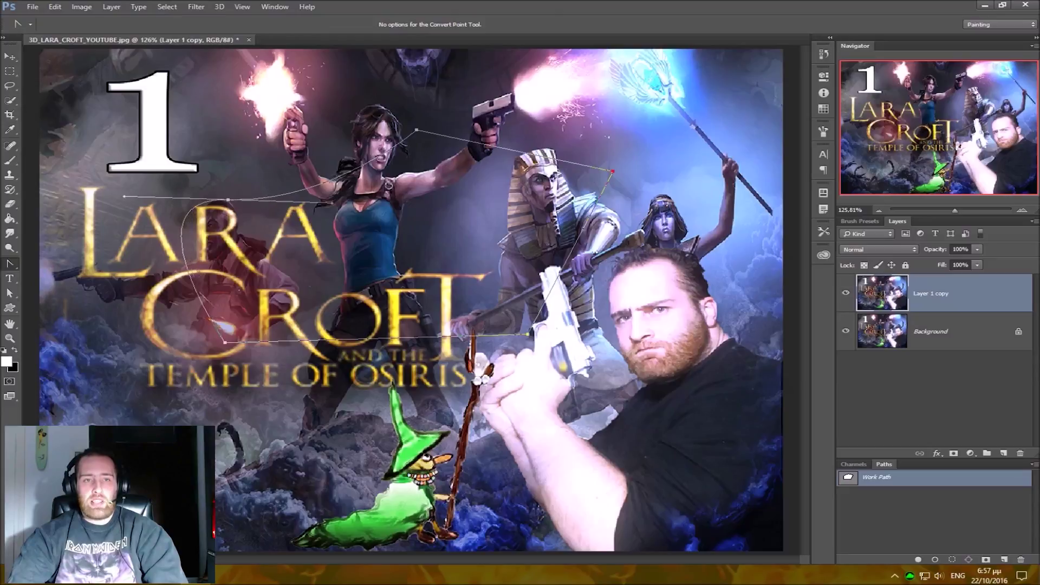
pyautogui.moveTo(125, 197); pyautogui.dragTo(108, 153)
pyautogui.moveTo(97, 182); pyautogui.dragTo(114, 204)
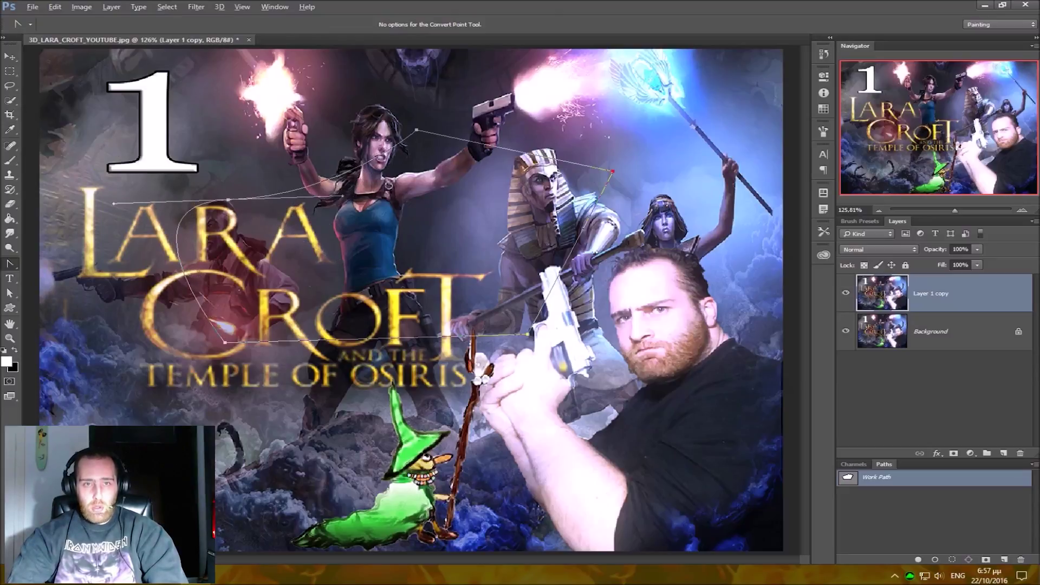
pyautogui.moveTo(344, 196)
pyautogui.mouseDown()
pyautogui.moveTo(301, 161)
pyautogui.moveTo(317, 178)
pyautogui.moveTo(281, 96)
pyautogui.mouseUp()
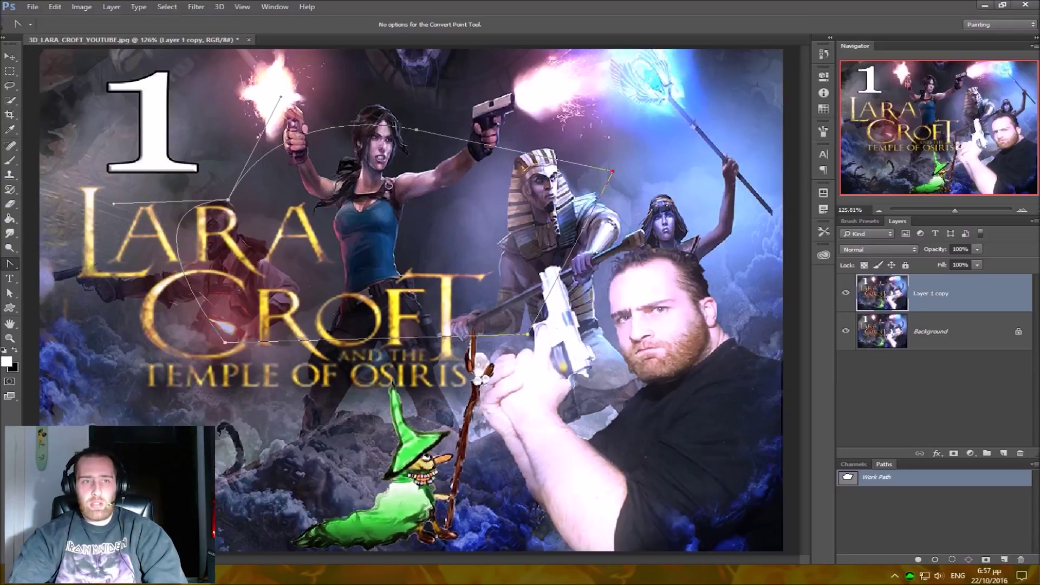
pyautogui.moveTo(114, 204)
pyautogui.mouseDown()
pyautogui.moveTo(222, 329)
pyautogui.moveTo(105, 177)
pyautogui.mouseUp()
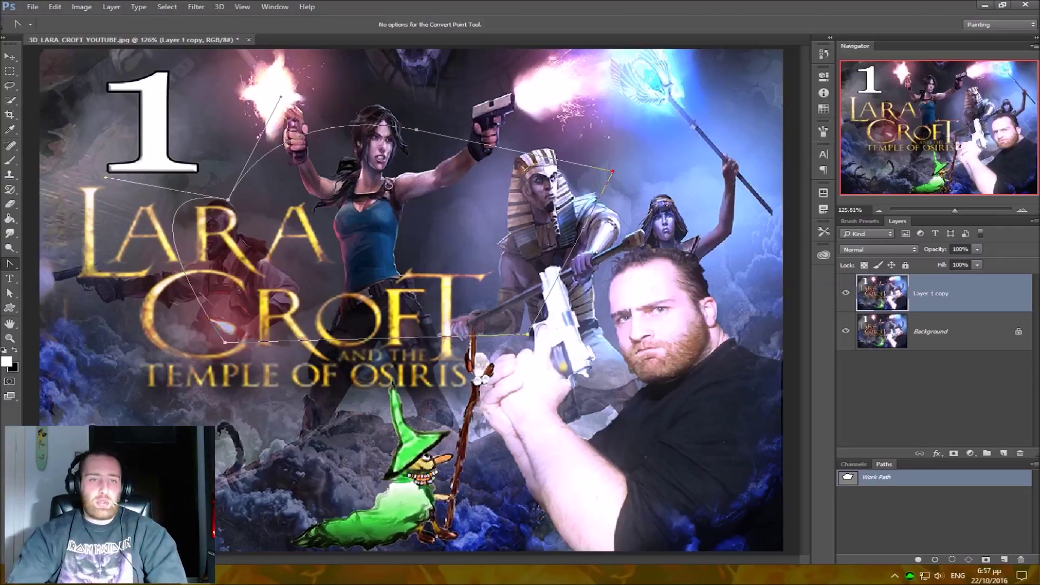
pyautogui.moveTo(281, 96); pyautogui.dragTo(304, 71)
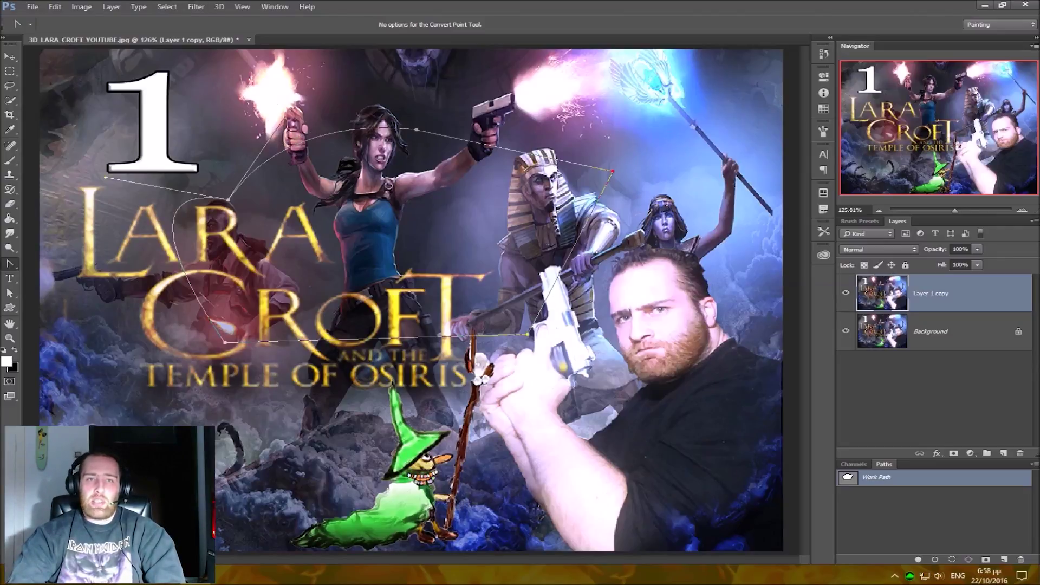
pyautogui.moveTo(106, 177); pyautogui.dragTo(113, 201)
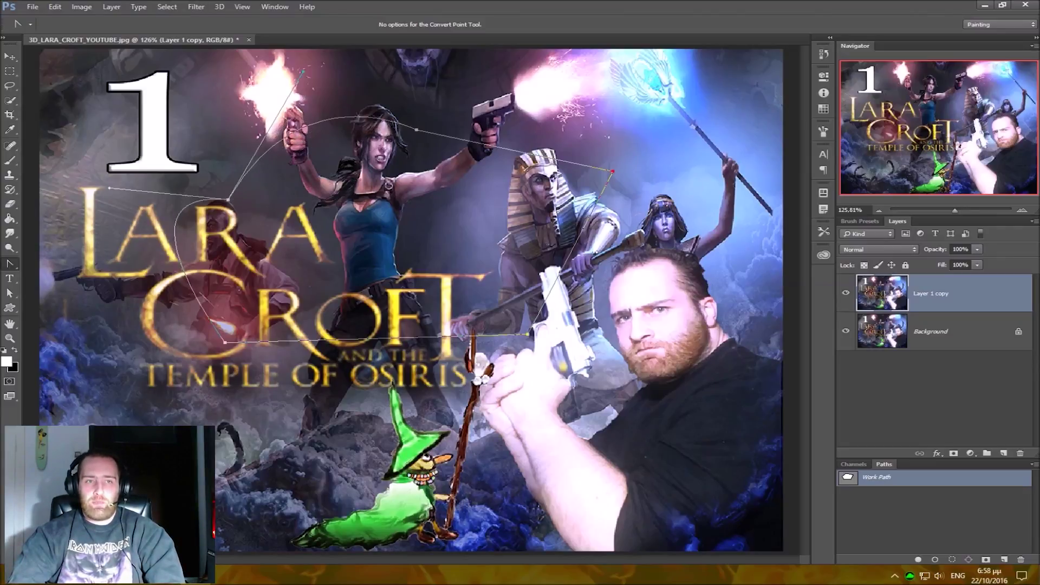
pyautogui.press('v')
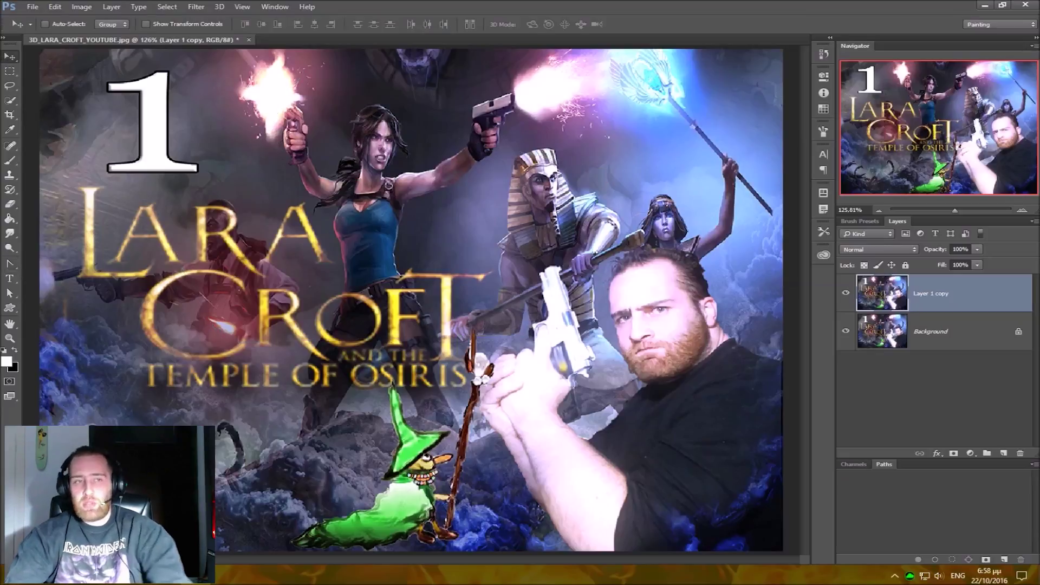
pyautogui.click(9, 264)
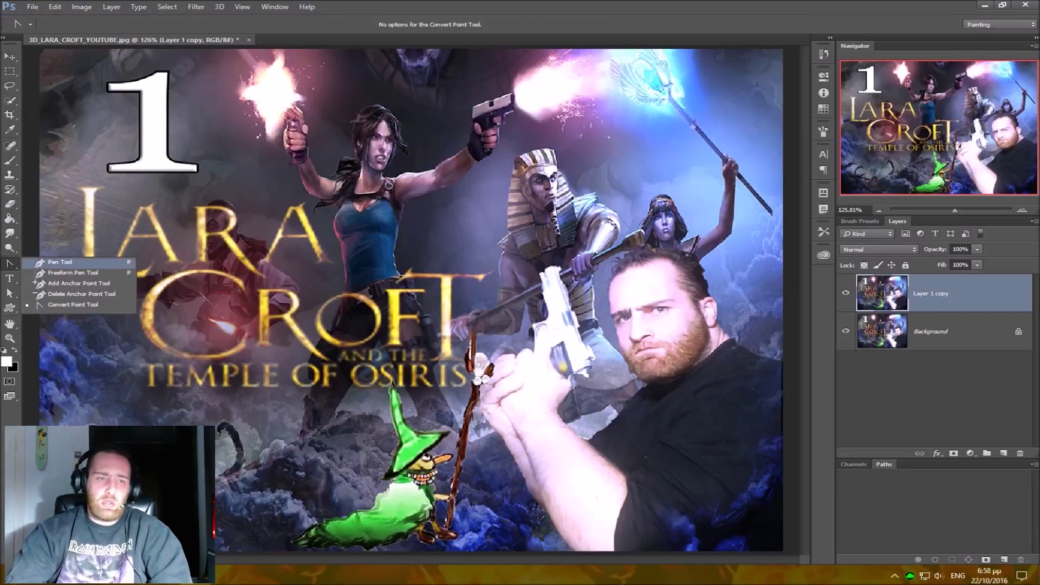
pyautogui.click(60, 262)
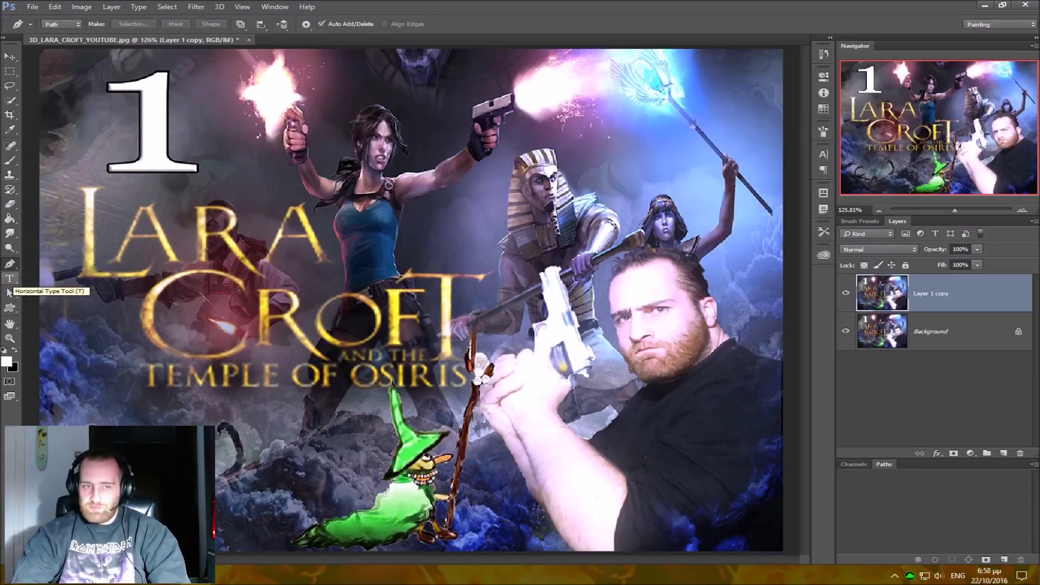
pyautogui.click(9, 278)
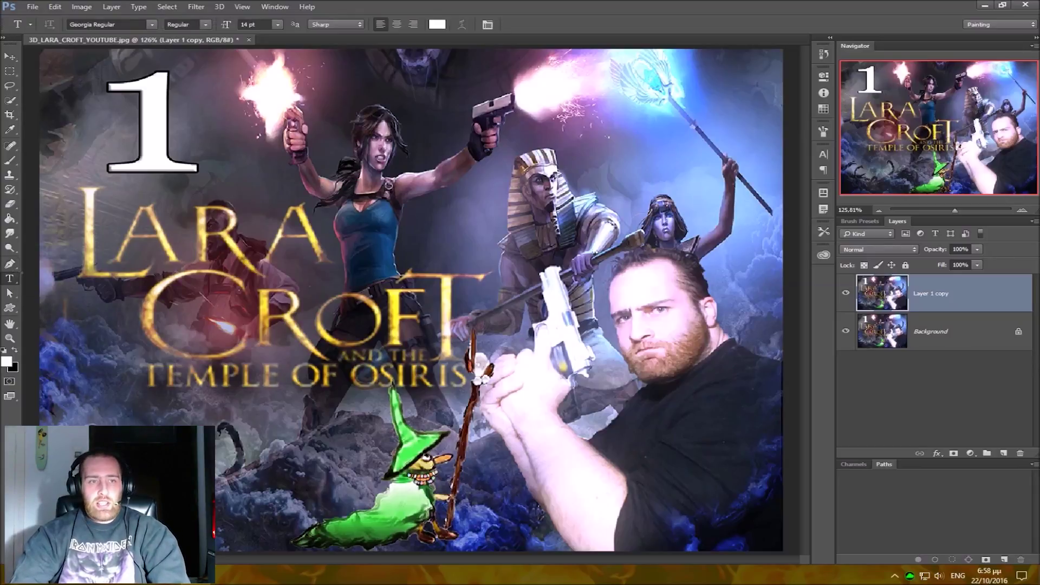
pyautogui.rightClick(9, 279)
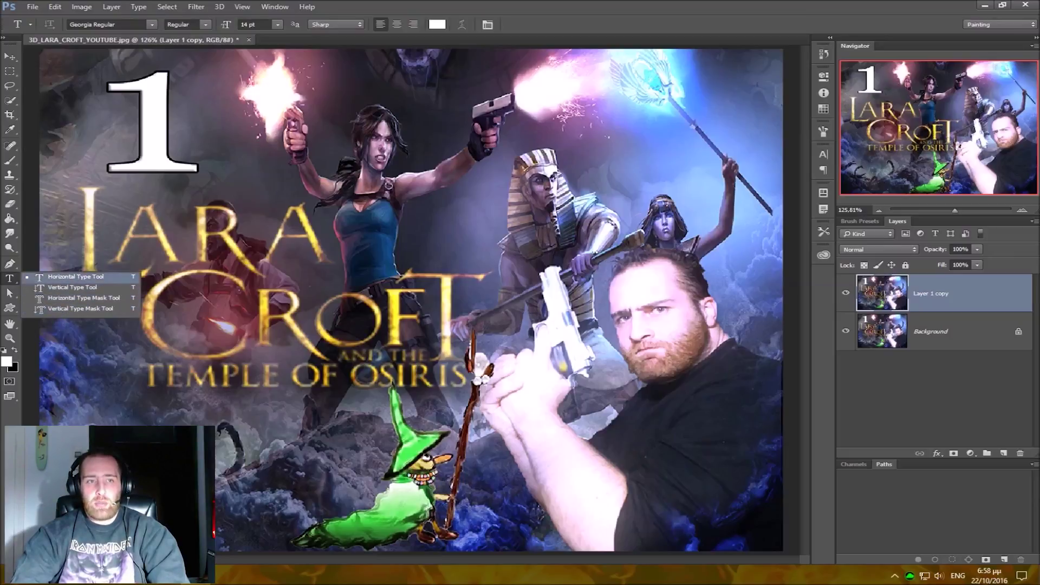
pyautogui.click(76, 277)
pyautogui.click(234, 121)
pyautogui.write("pskdjgp'b")
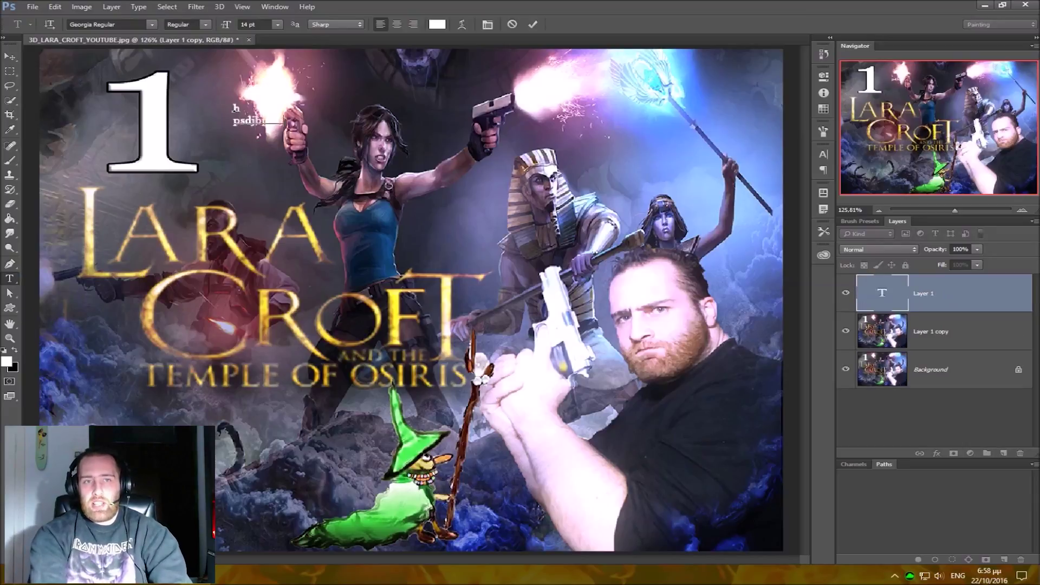
pyautogui.write("sdjfgjsdfjg'sdjg'lksdfj'lgjcbfgjb")
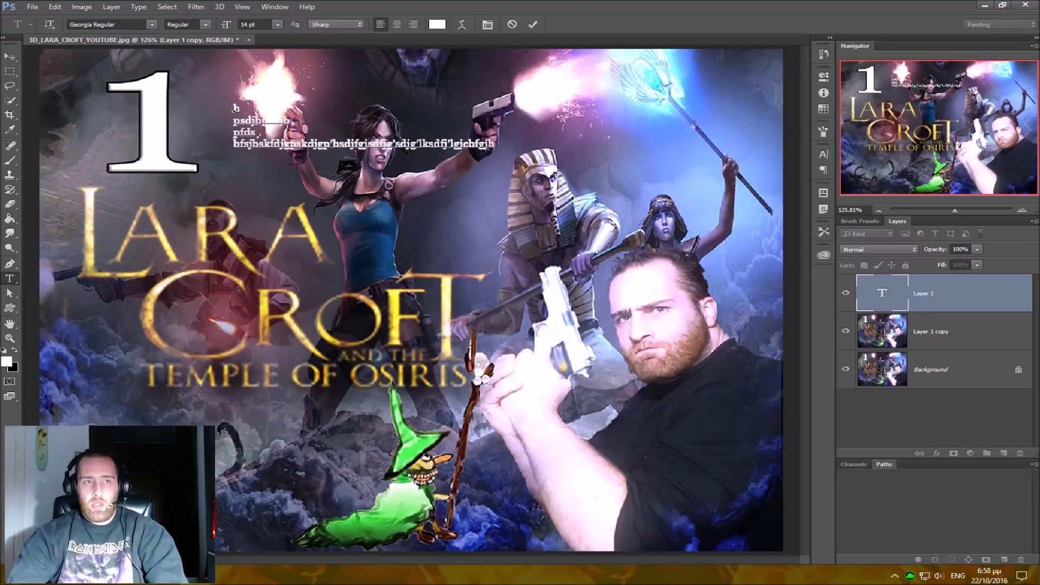
pyautogui.click(10, 56)
pyautogui.moveTo(255, 130); pyautogui.dragTo(433, 260)
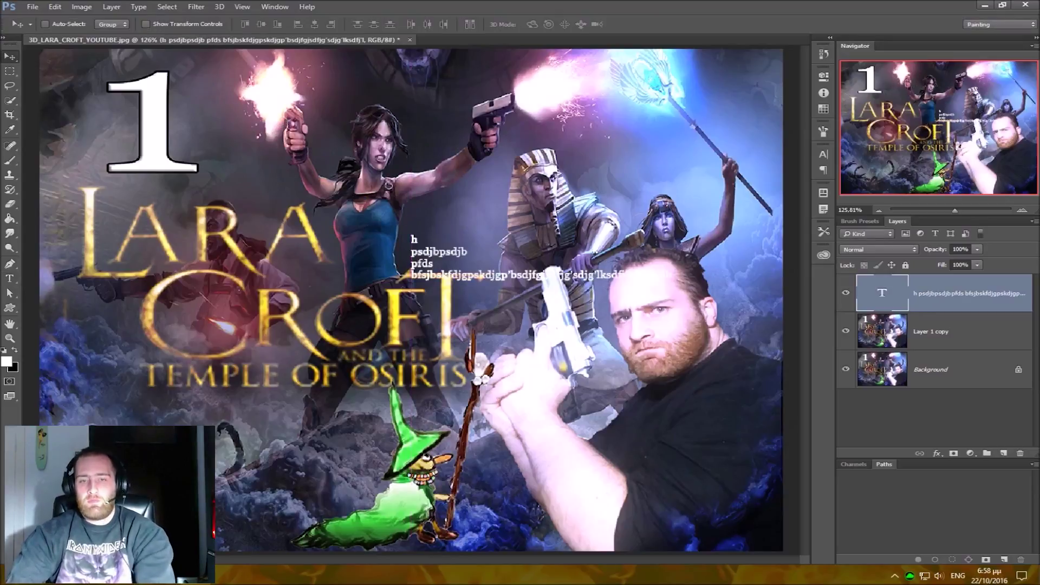
pyautogui.press('Delete')
pyautogui.click(9, 278)
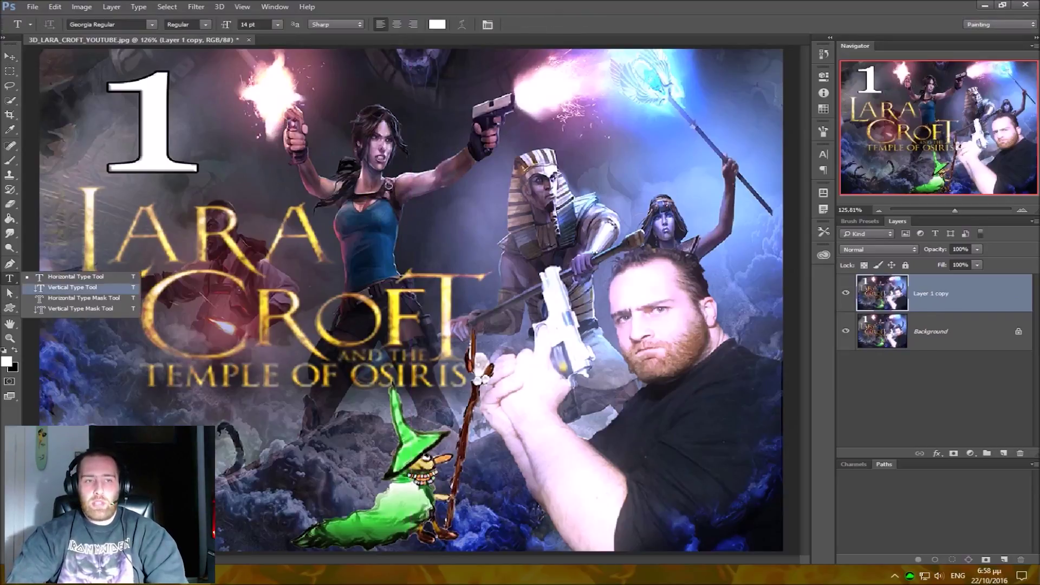
# Type a trial vertical text line above Lara, delete it, and choose the Horizontal Type tool.
pyautogui.click(357, 78)
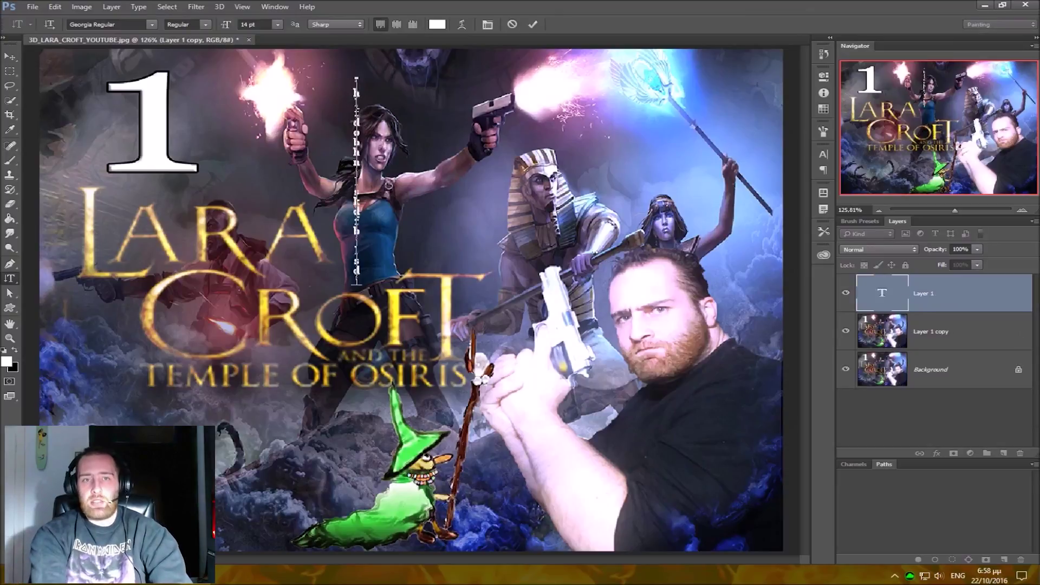
pyautogui.write('skbsdbscn')
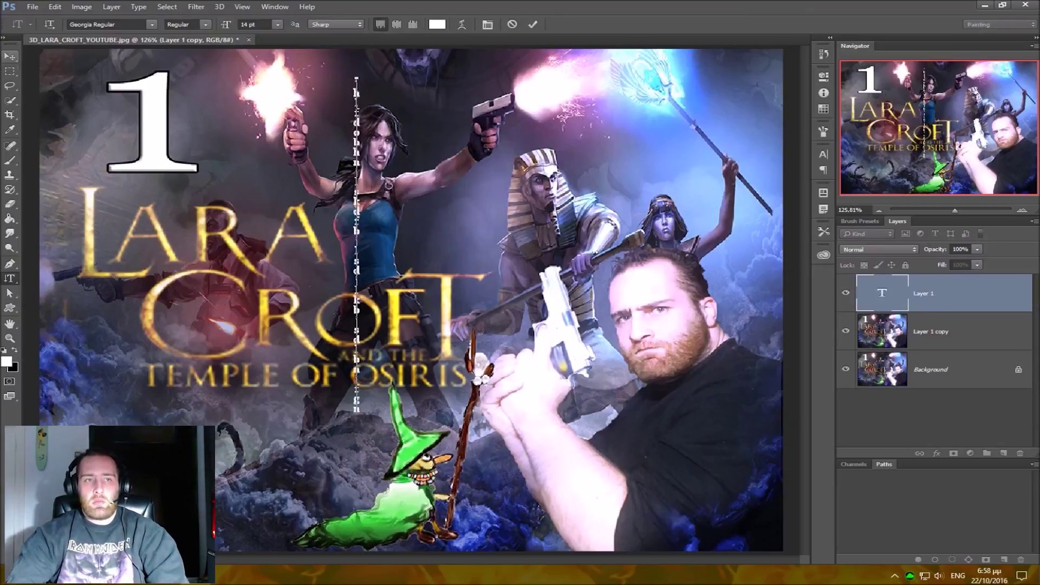
pyautogui.click(10, 56)
pyautogui.press('Delete')
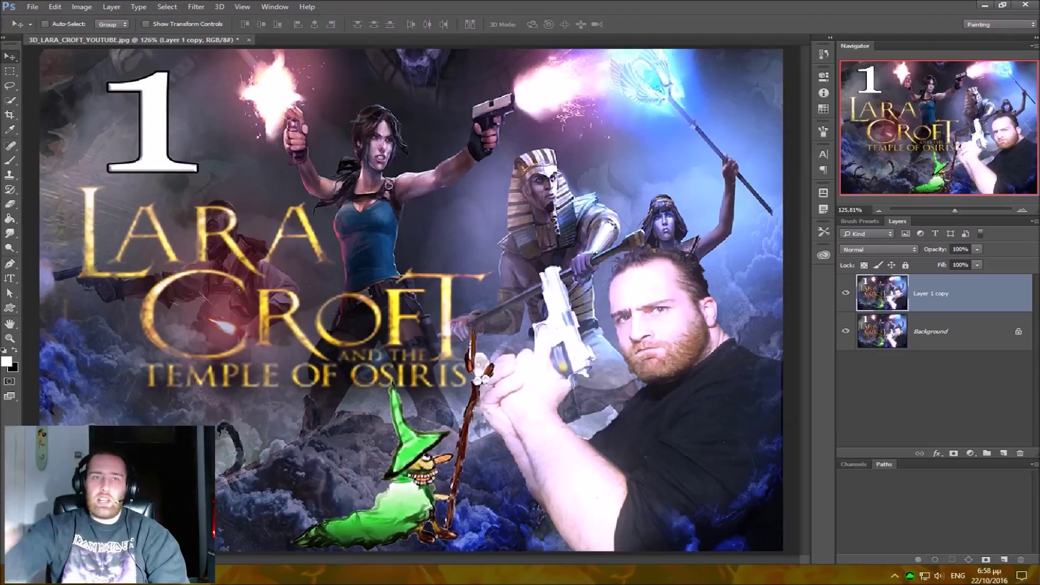
pyautogui.click(9, 278)
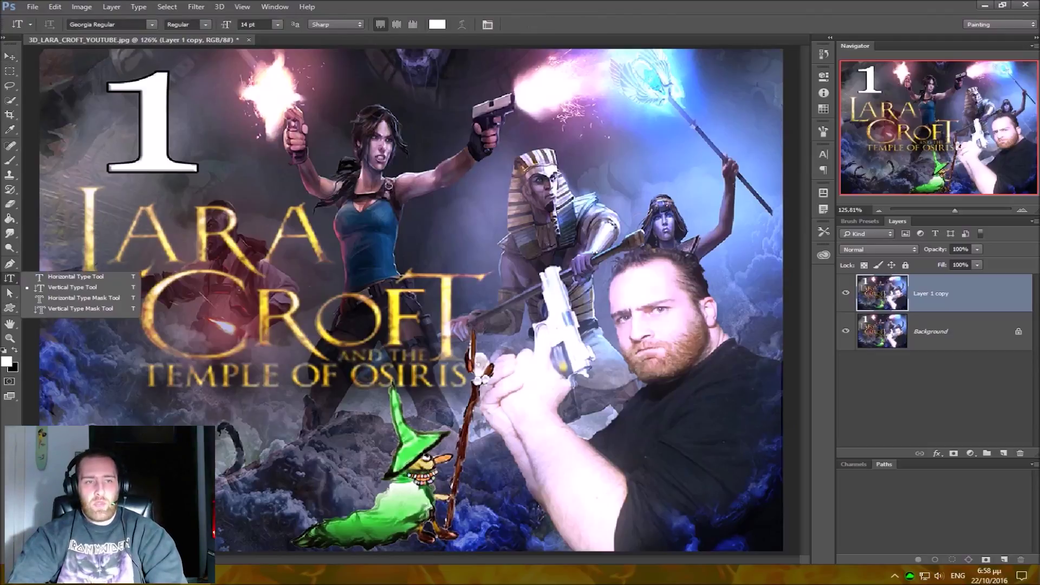
pyautogui.click(76, 277)
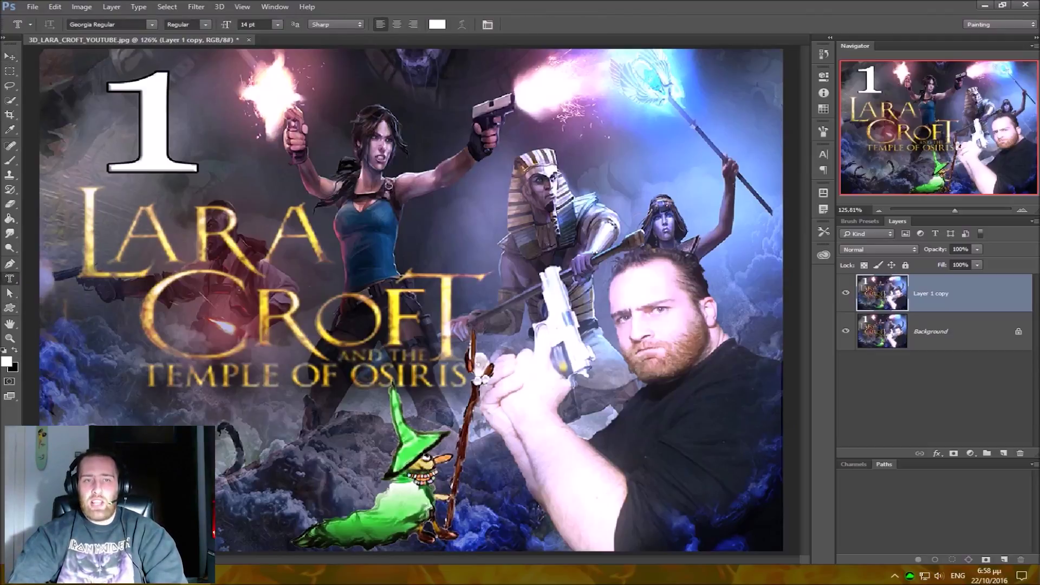
# Create a Horizontal Type Mask selection of test letters and move it beside Lara's waist.
pyautogui.click(249, 170)
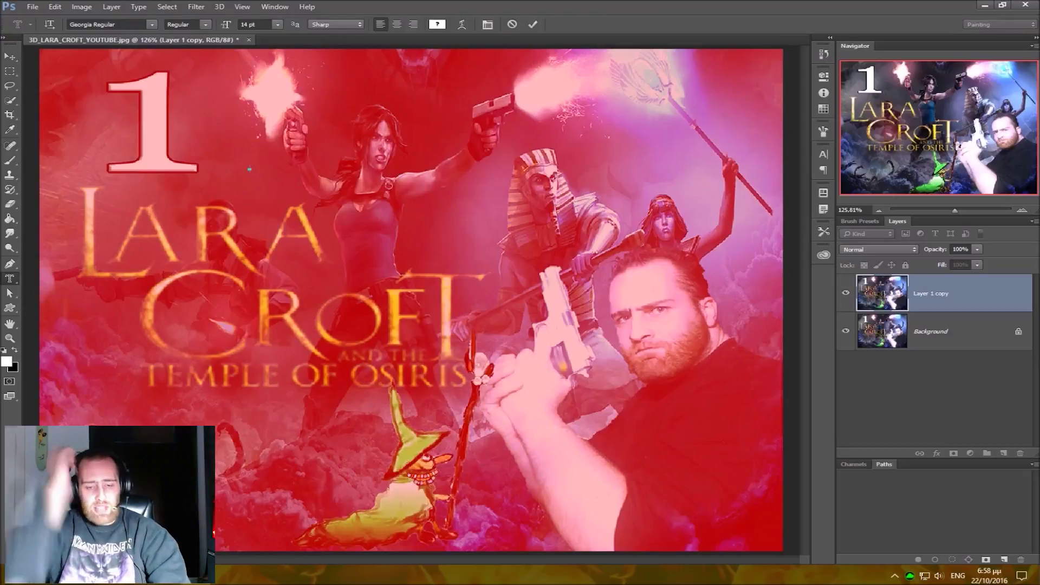
pyautogui.write('asjnnvdasjvdnjfhmnas')
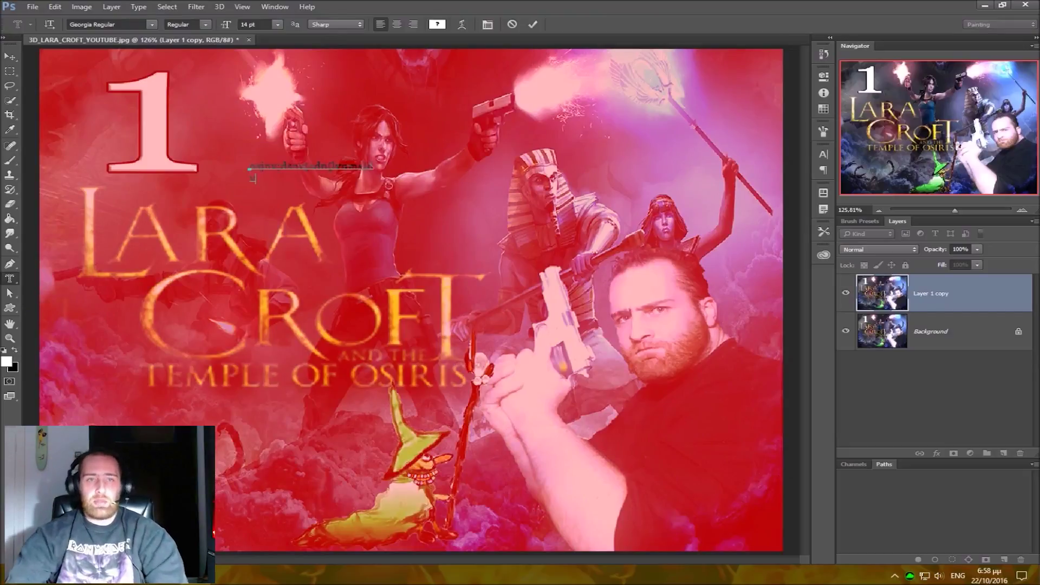
pyautogui.hotkey('ctrl', 'Return')
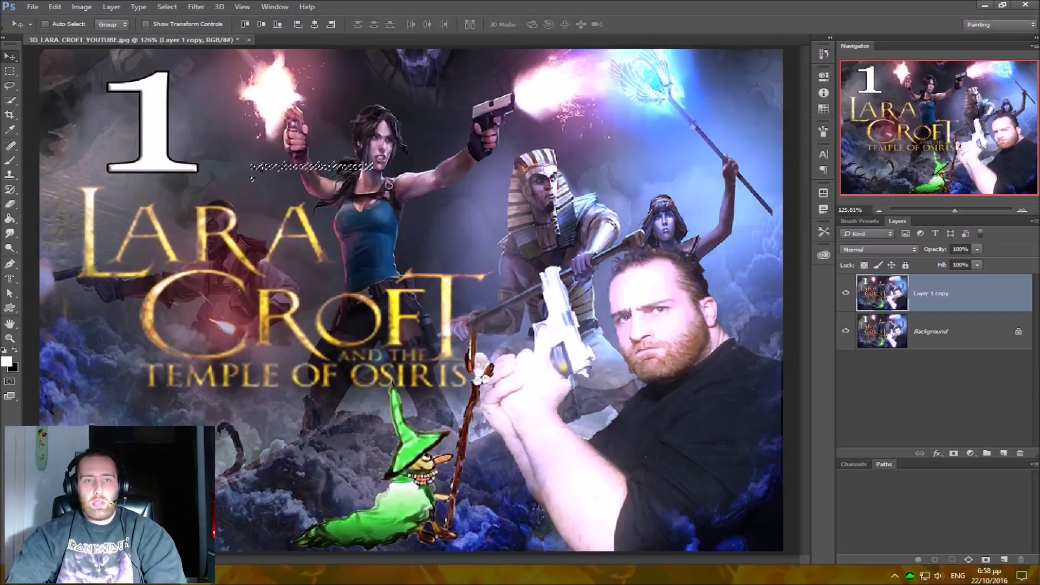
pyautogui.moveTo(252, 177); pyautogui.dragTo(377, 227)
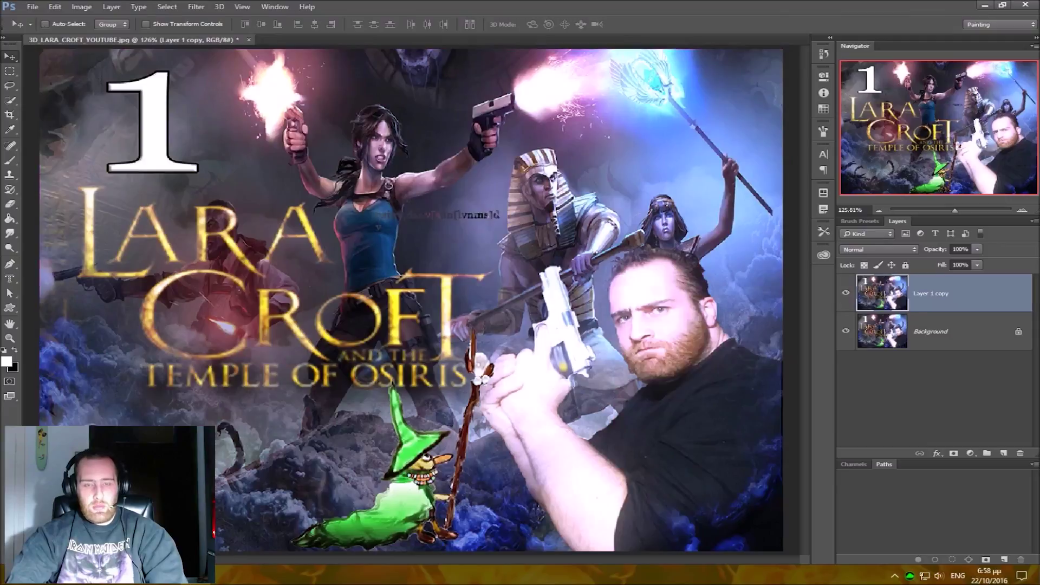
# Add two extra layers, then undo them back to Layer 1 copy and Background.
pyautogui.hotkey('ctrl', 'j')
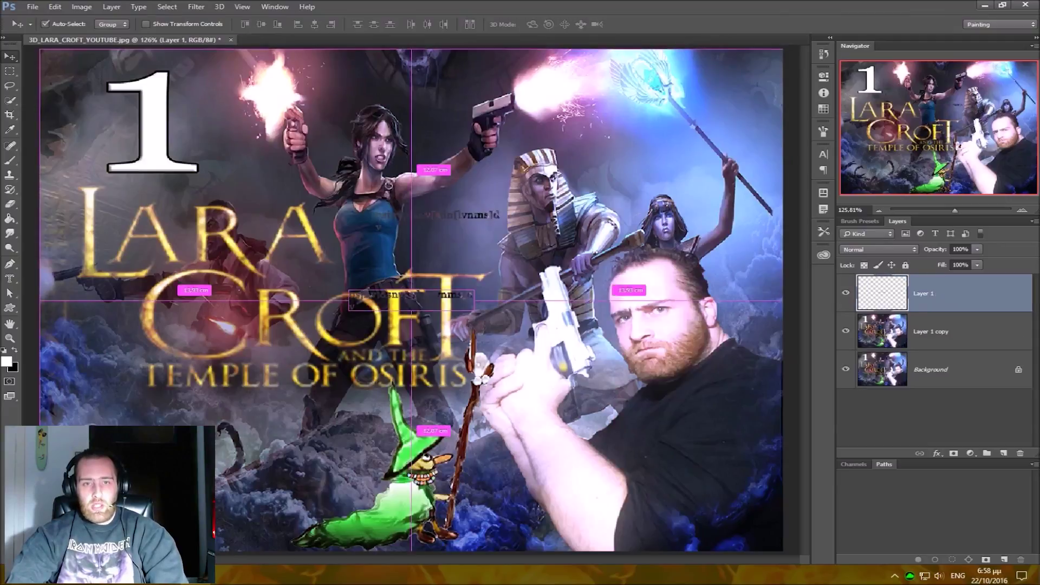
pyautogui.hotkey('ctrl', 'j')
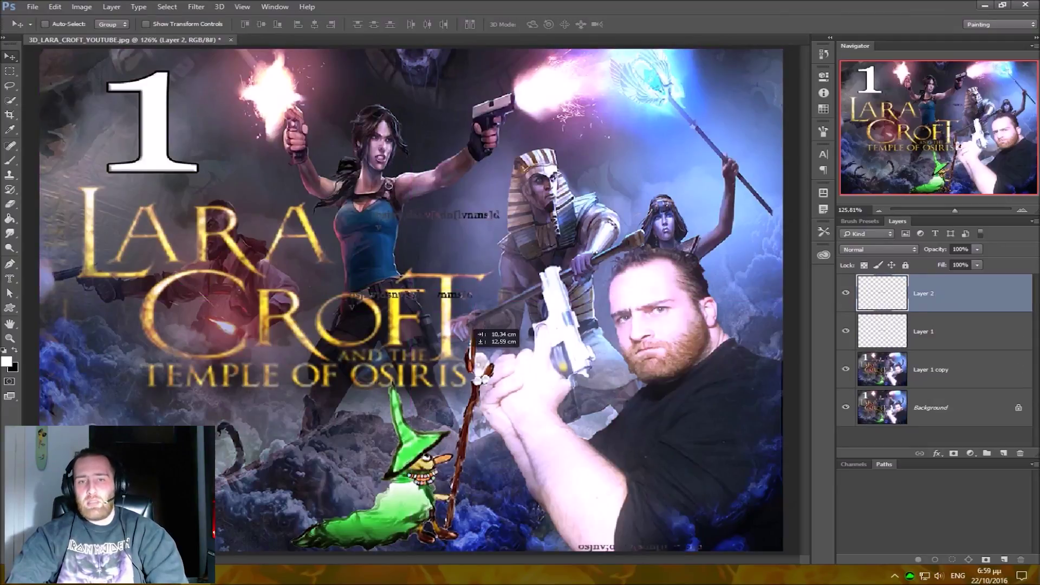
pyautogui.hotkey('ctrl', 'z')
pyautogui.hotkey('ctrl', 'z')
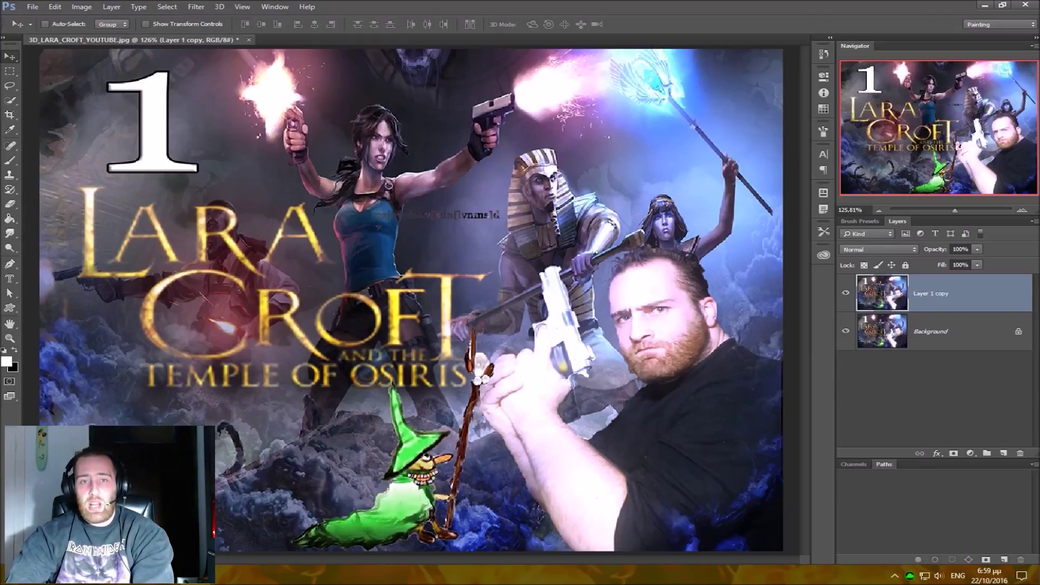
pyautogui.hotkey('ctrl', 'z')
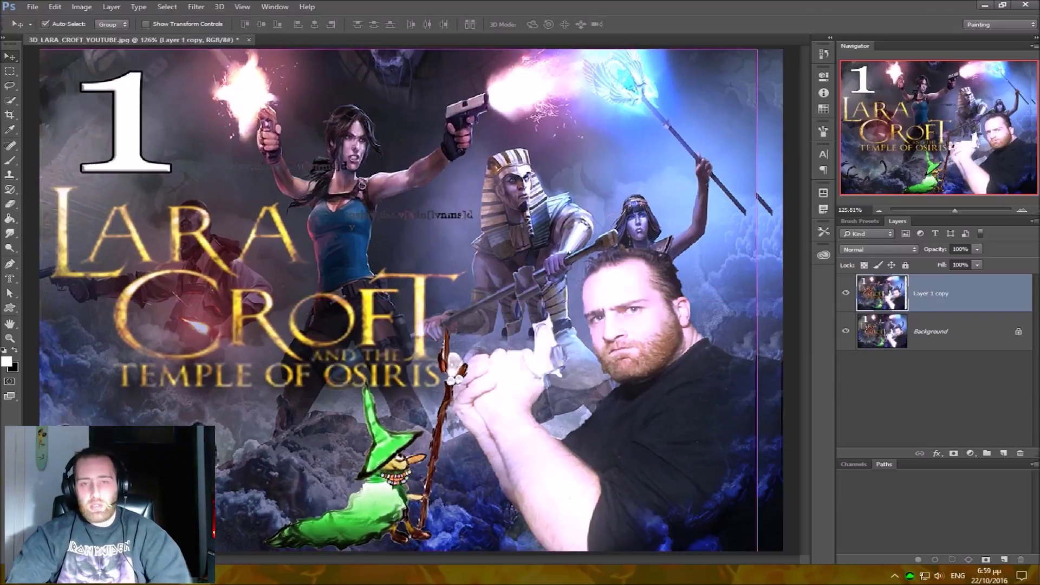
pyautogui.hotkey('ctrl', 'z')
# Pick the Horizontal Type tool, then switch through Move to the Path Selection Tool.
pyautogui.click(10, 278)
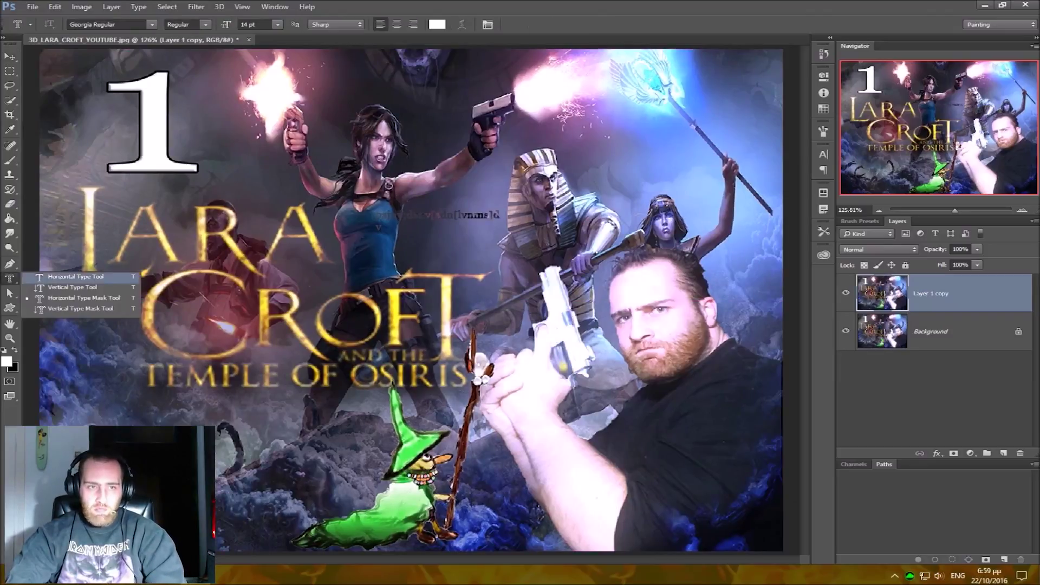
pyautogui.click(76, 276)
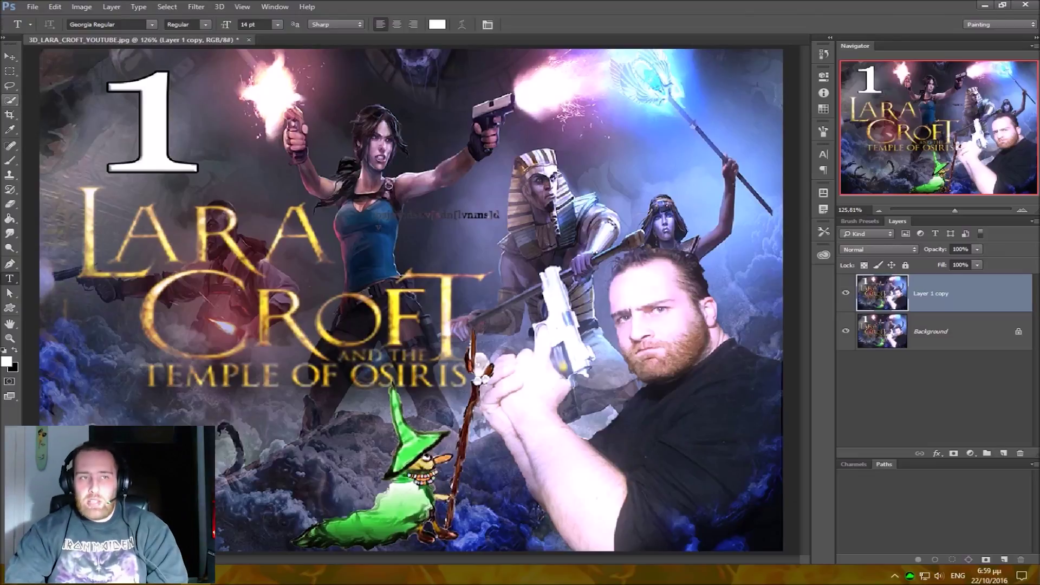
pyautogui.press('v')
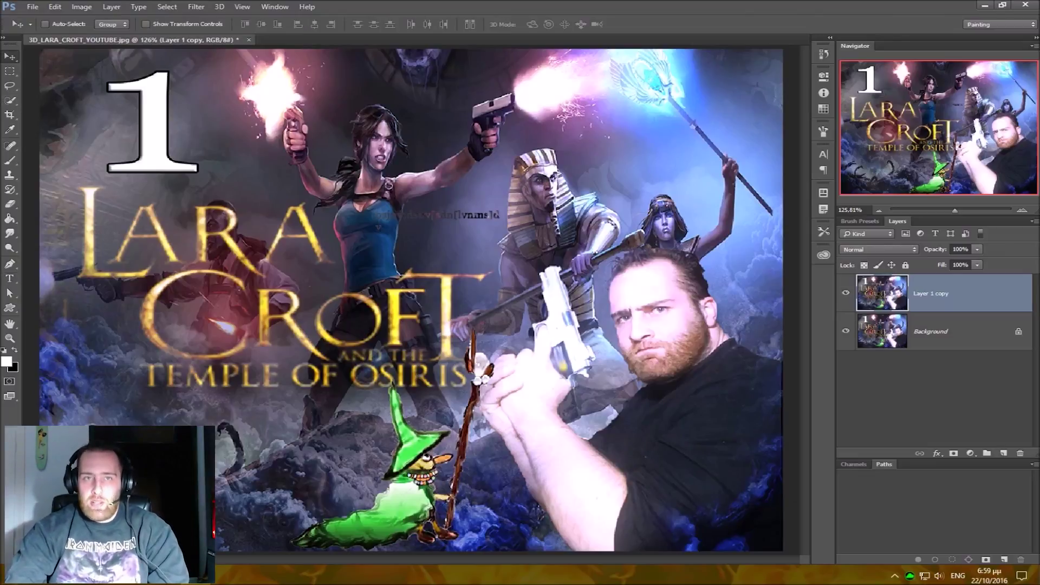
pyautogui.click(10, 293)
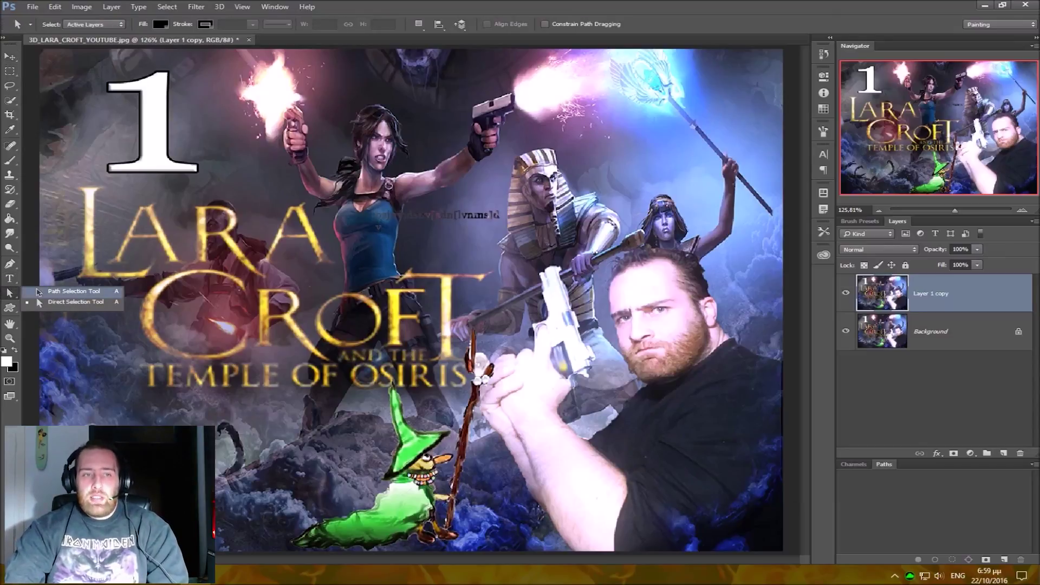
pyautogui.click(38, 291)
pyautogui.click(9, 293)
pyautogui.click(54, 303)
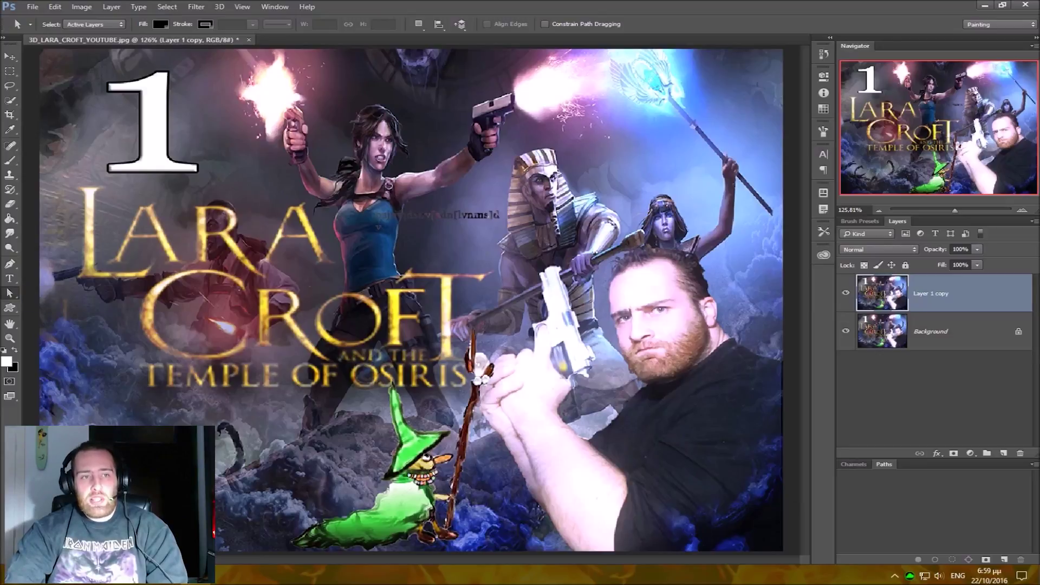
# Draw a two-anchor pen path across the artwork and reposition it from Lara's waist.
pyautogui.press('p')
pyautogui.click(328, 131)
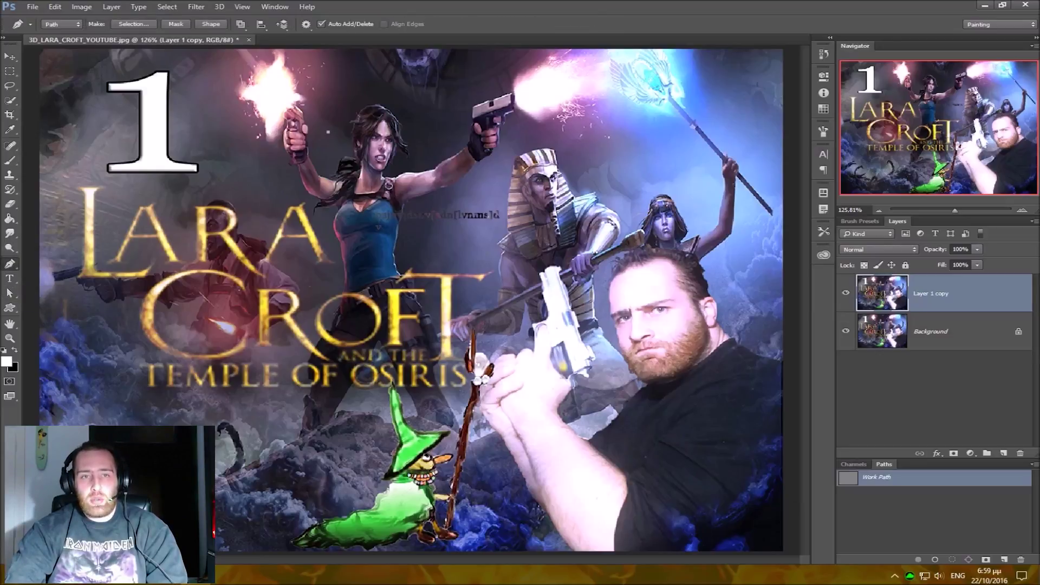
pyautogui.click(621, 267)
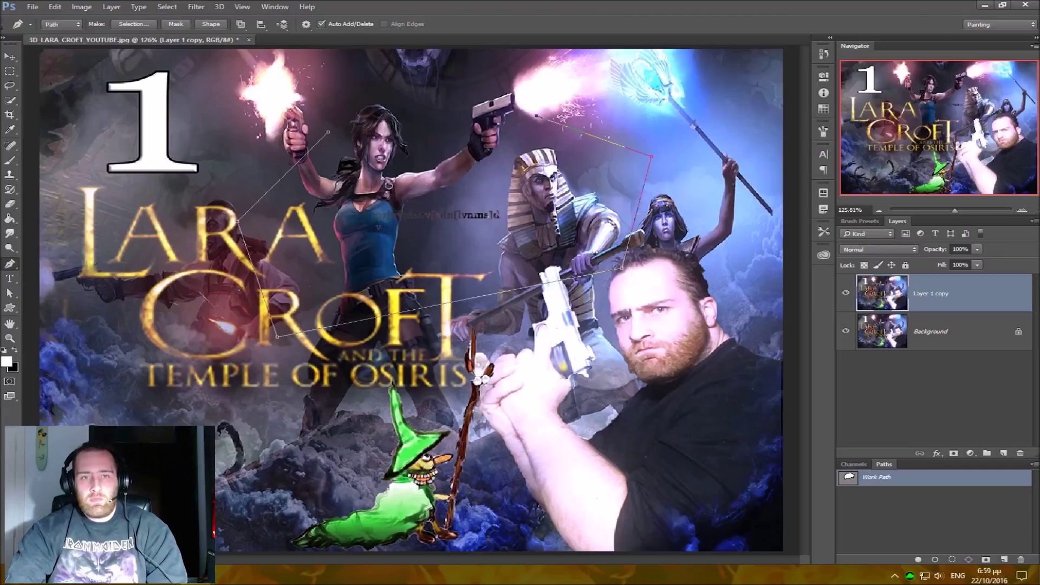
pyautogui.click(10, 293)
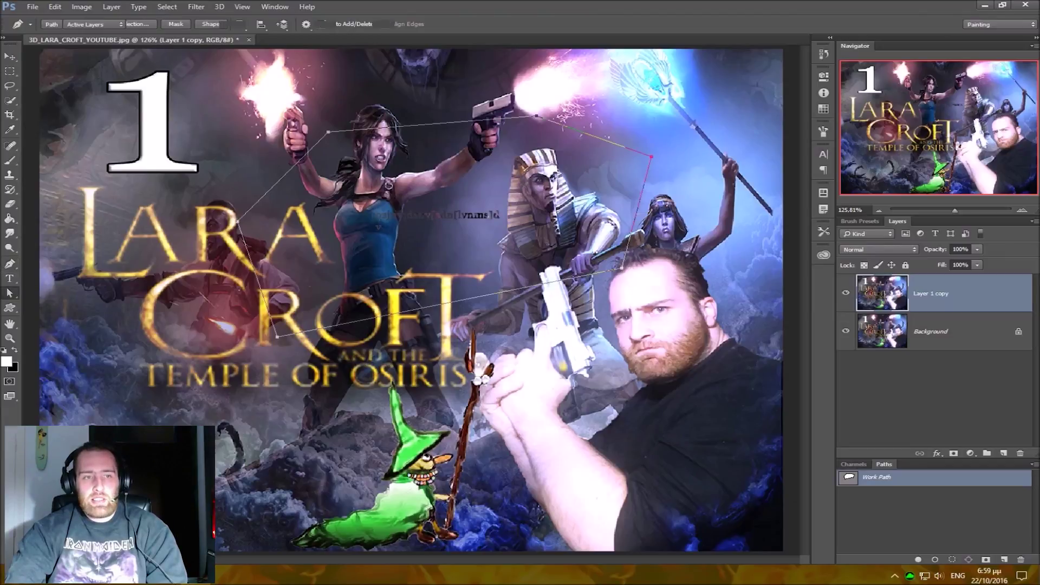
pyautogui.click(55, 295)
pyautogui.moveTo(328, 131)
pyautogui.mouseDown()
pyautogui.moveTo(295, 83)
pyautogui.moveTo(397, 139)
pyautogui.moveTo(190, 233)
pyautogui.mouseUp()
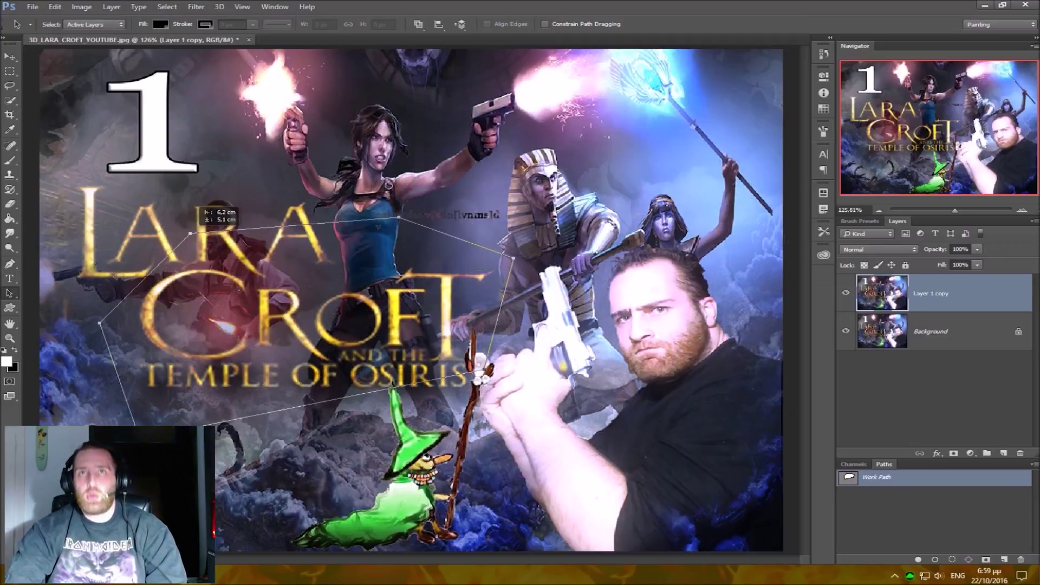
pyautogui.moveTo(191, 233); pyautogui.dragTo(318, 209)
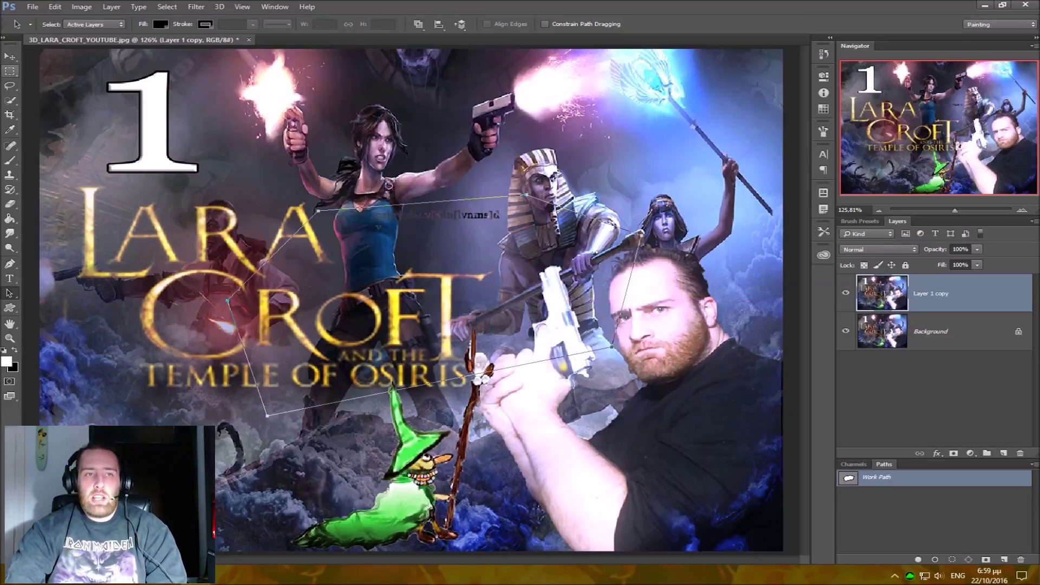
# Convert the Work Path into an active marching-ants selection with Make Selection.
pyautogui.press('v')
pyautogui.rightClick(426, 203)
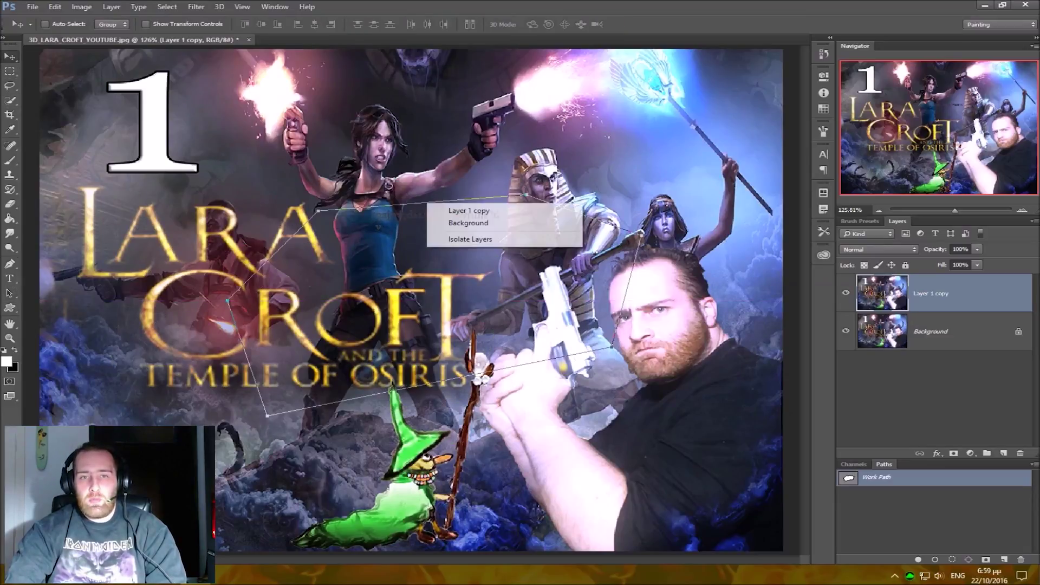
pyautogui.click(450, 216)
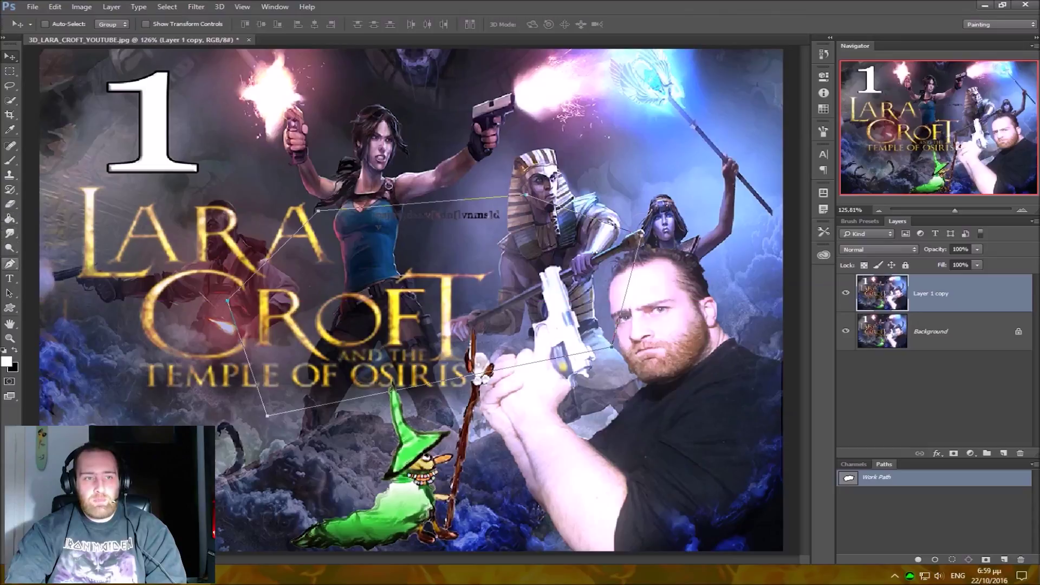
pyautogui.press('p')
pyautogui.rightClick(449, 202)
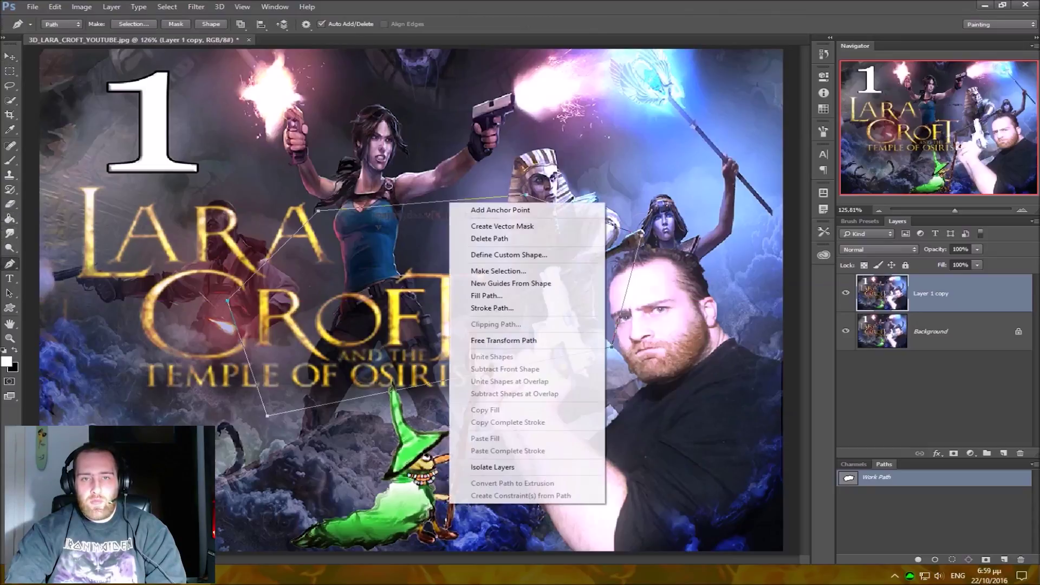
pyautogui.click(488, 271)
pyautogui.press('Return')
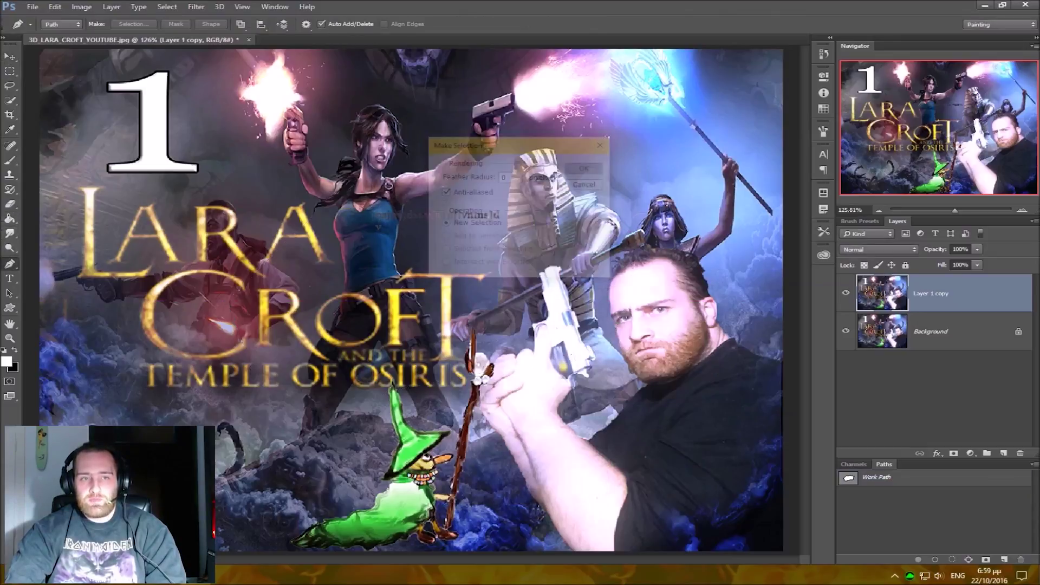
pyautogui.click(9, 293)
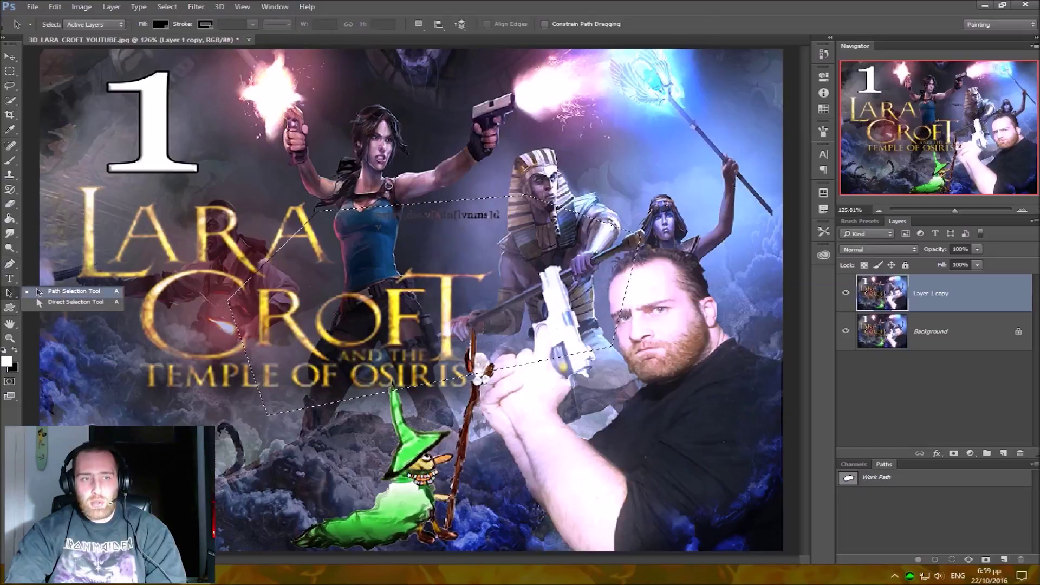
# Select the whole work path and shift it up, down and sideways over the artwork.
pyautogui.click(65, 293)
pyautogui.moveTo(259, 185); pyautogui.dragTo(391, 206)
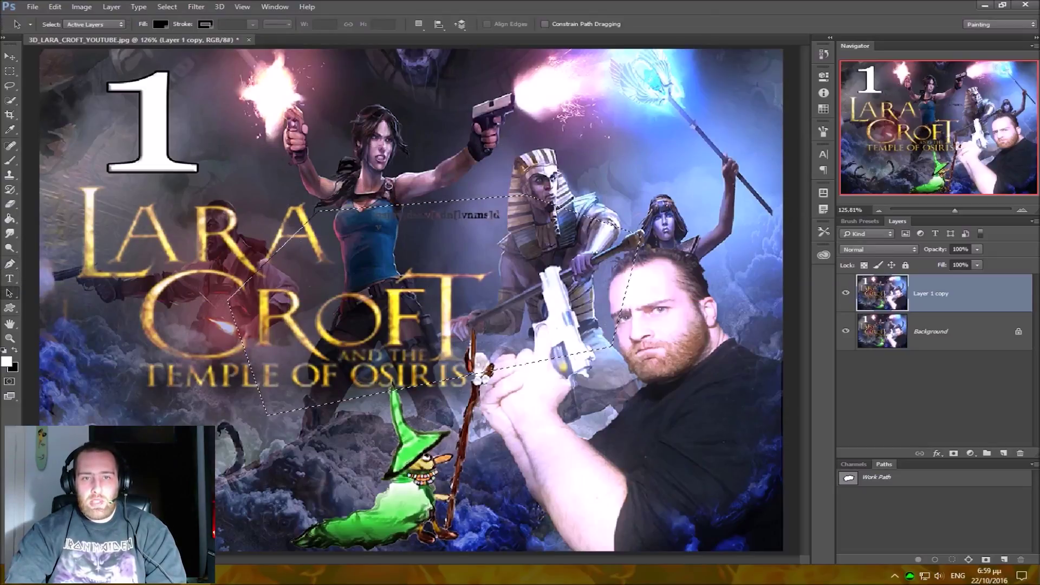
pyautogui.click(248, 357)
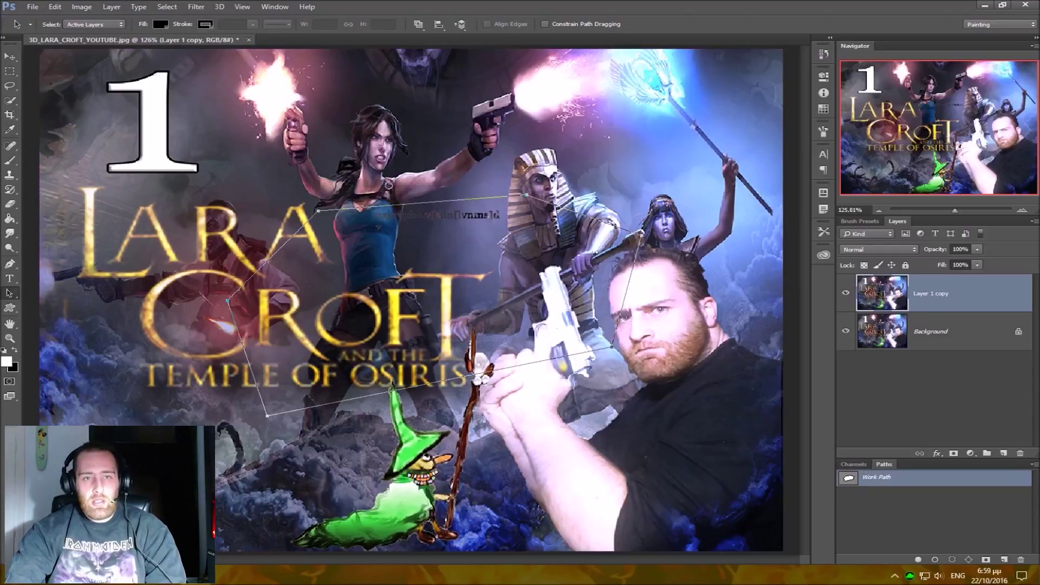
pyautogui.moveTo(378, 227); pyautogui.dragTo(379, 169)
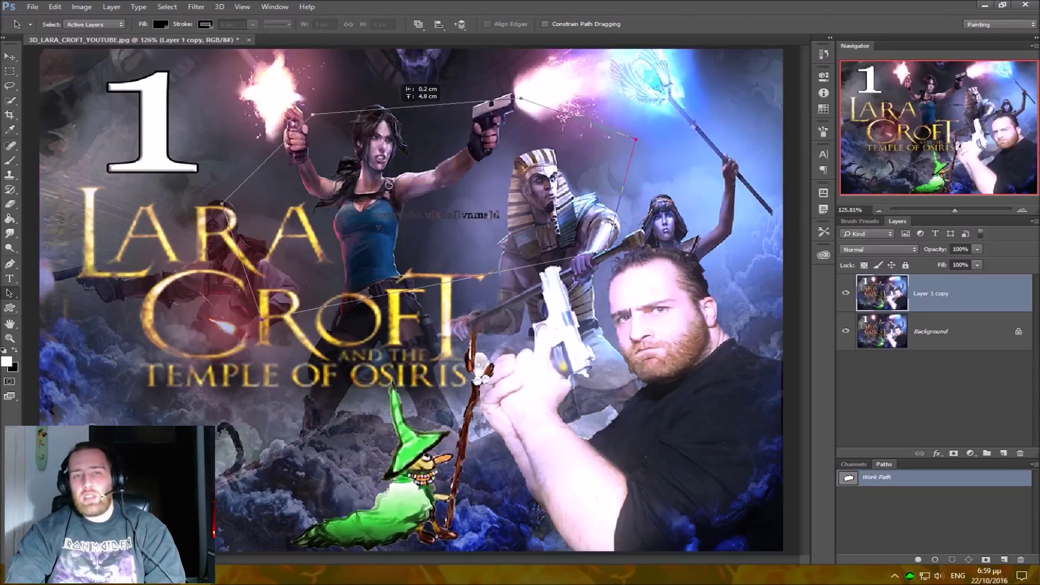
pyautogui.moveTo(427, 145)
pyautogui.mouseDown()
pyautogui.moveTo(388, 186)
pyautogui.moveTo(433, 180)
pyautogui.moveTo(406, 181)
pyautogui.mouseUp()
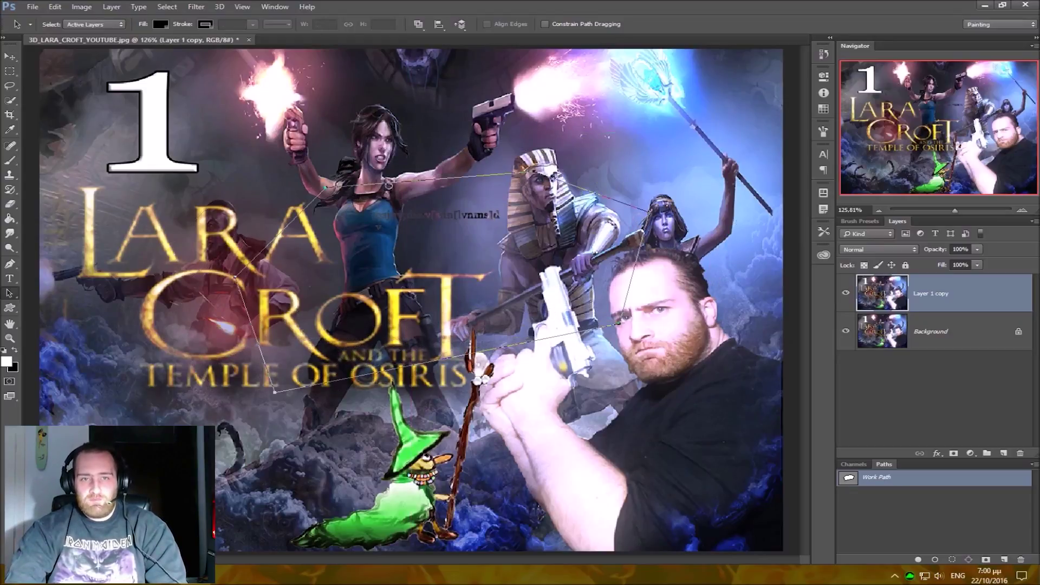
pyautogui.moveTo(324, 187); pyautogui.dragTo(374, 161)
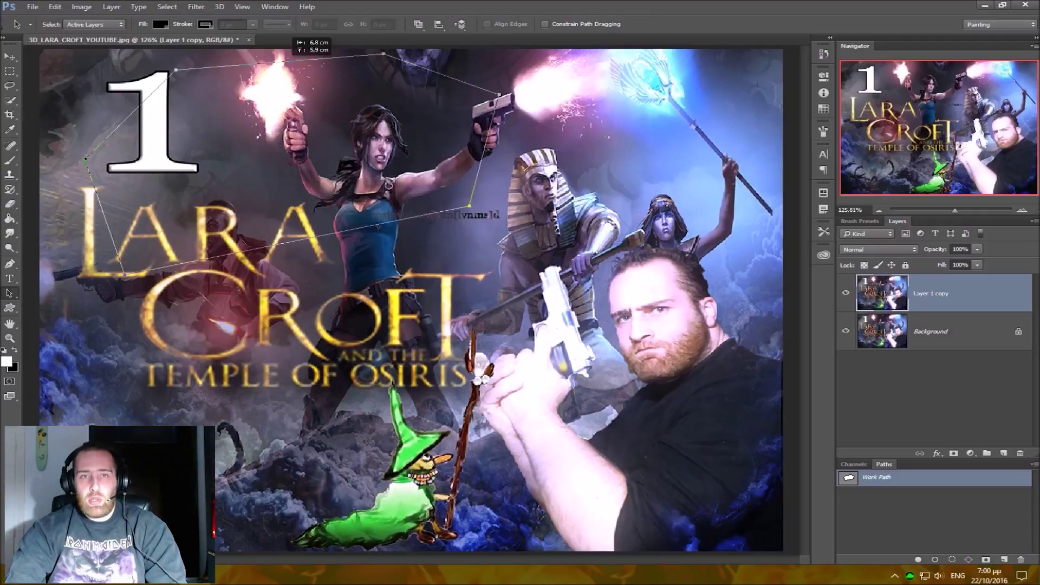
pyautogui.moveTo(490, 142); pyautogui.dragTo(490, 120)
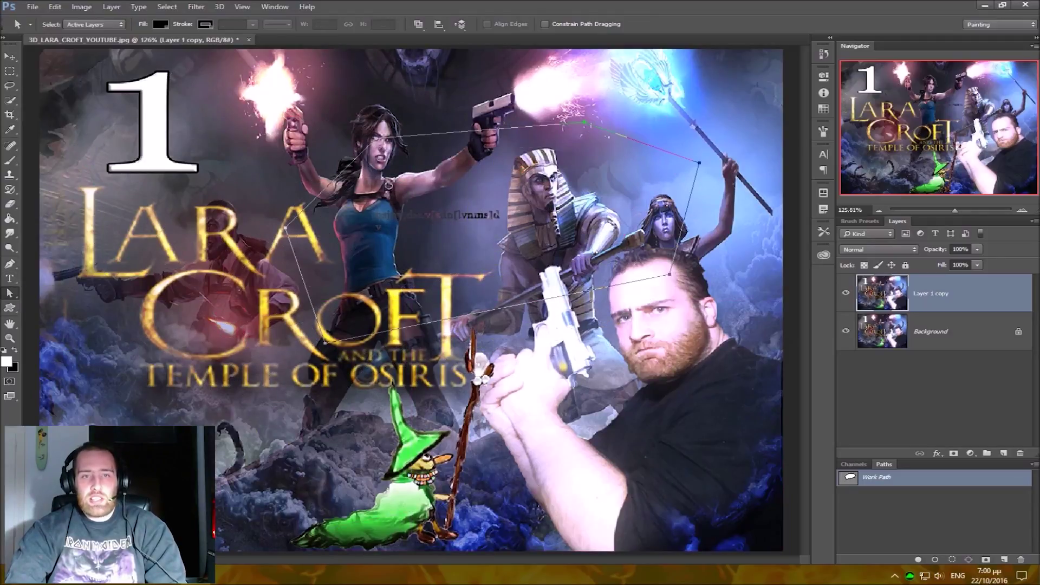
# Drag individual work path pieces across the canvas, then return to the Move tool.
pyautogui.moveTo(383, 133)
pyautogui.mouseDown()
pyautogui.moveTo(334, 85)
pyautogui.moveTo(227, 76)
pyautogui.mouseUp()
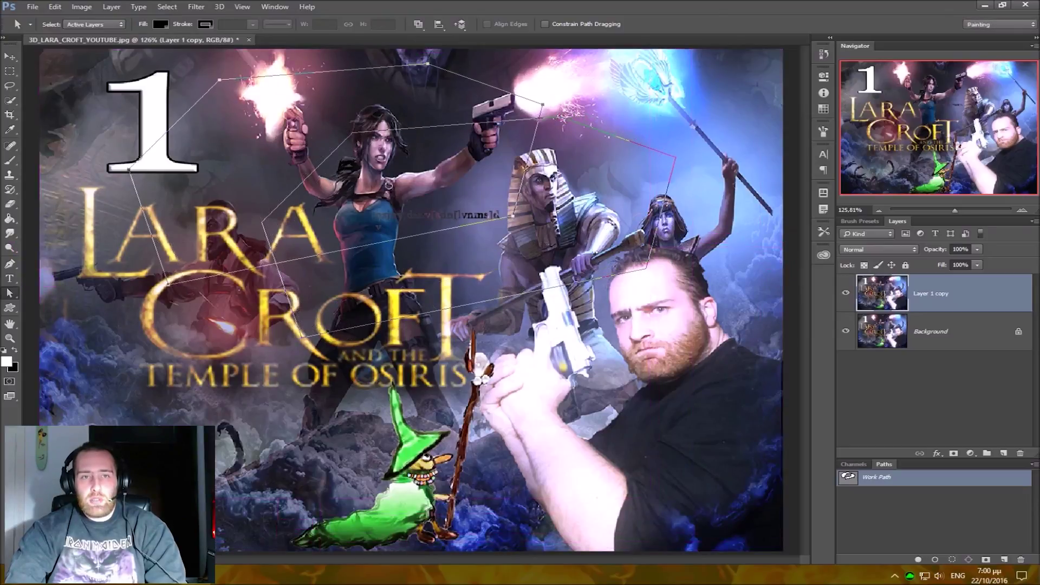
pyautogui.moveTo(244, 214); pyautogui.dragTo(250, 398)
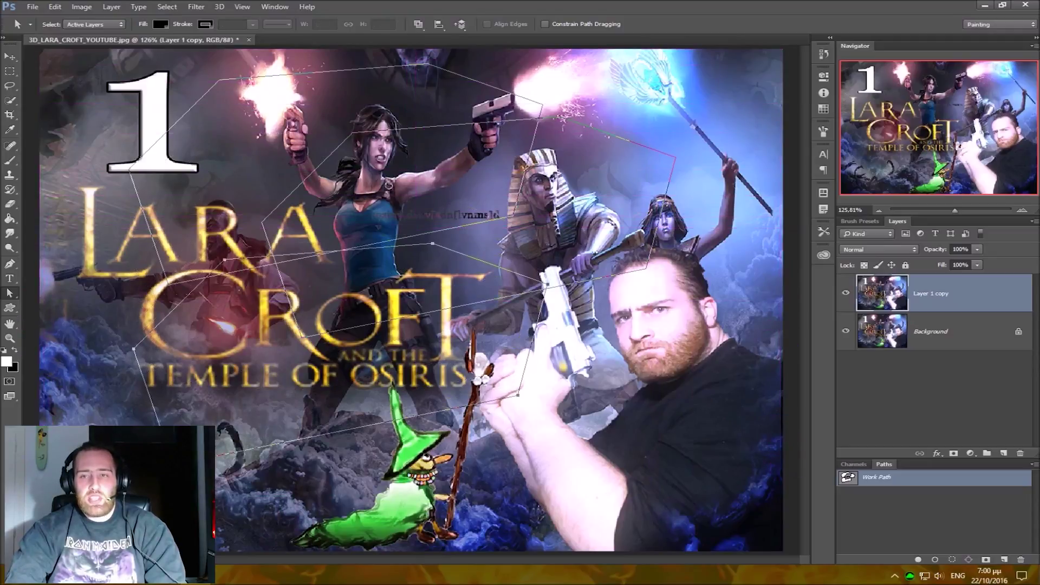
pyautogui.moveTo(499, 294); pyautogui.dragTo(632, 386)
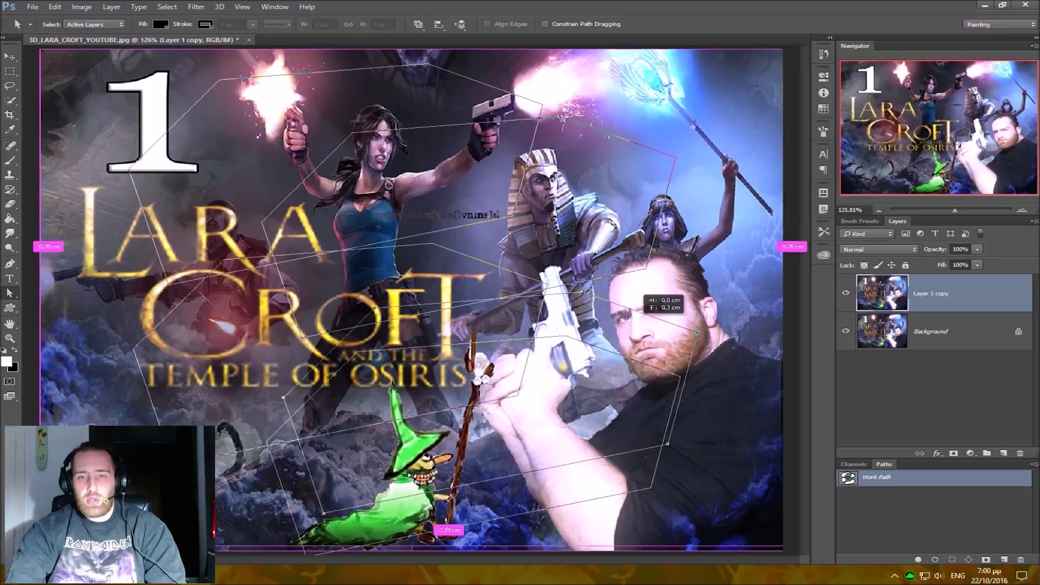
pyautogui.moveTo(631, 386); pyautogui.dragTo(691, 201)
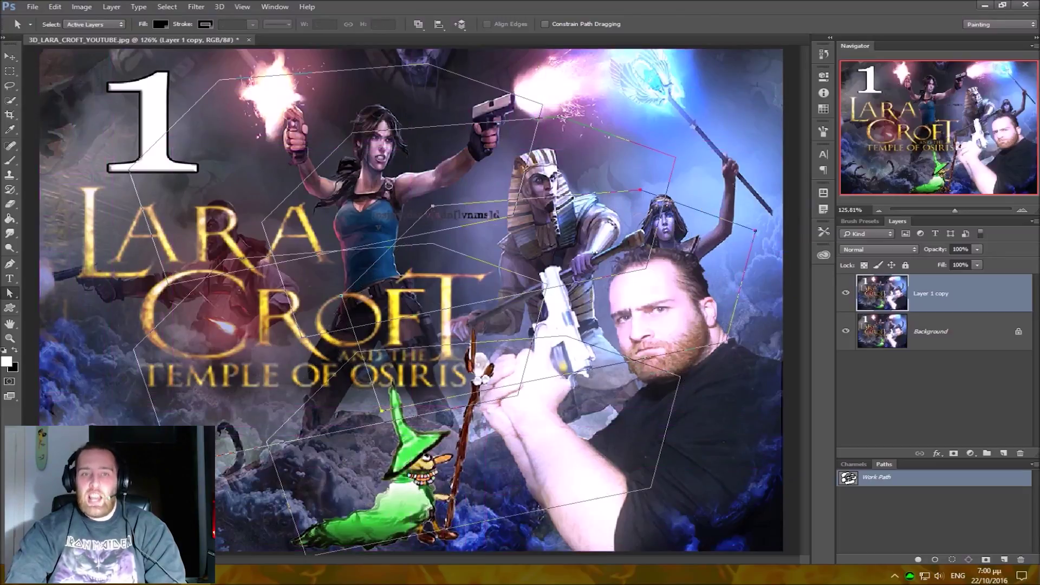
pyautogui.moveTo(427, 383); pyautogui.dragTo(141, 241)
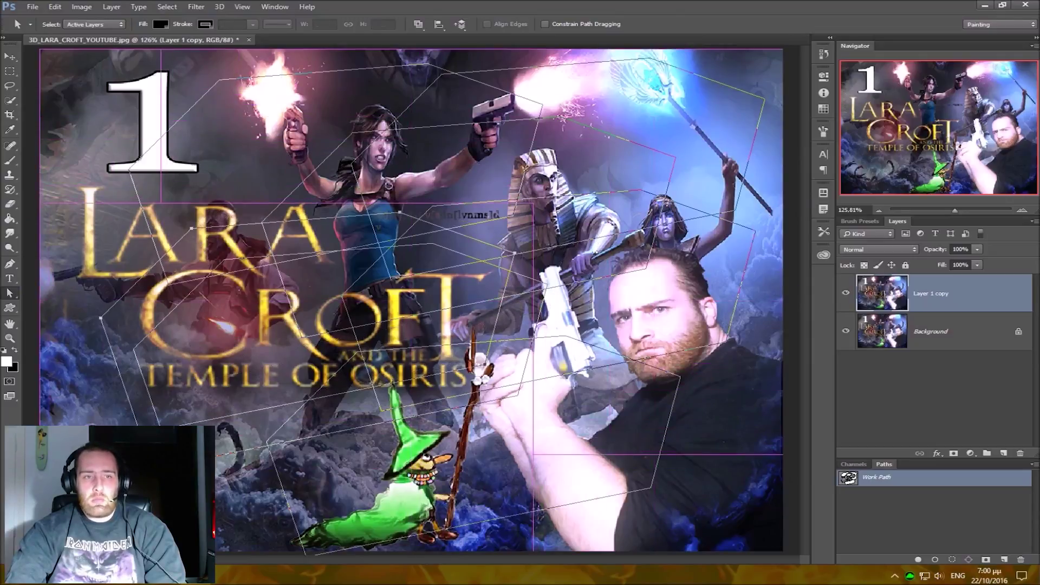
pyautogui.press('v')
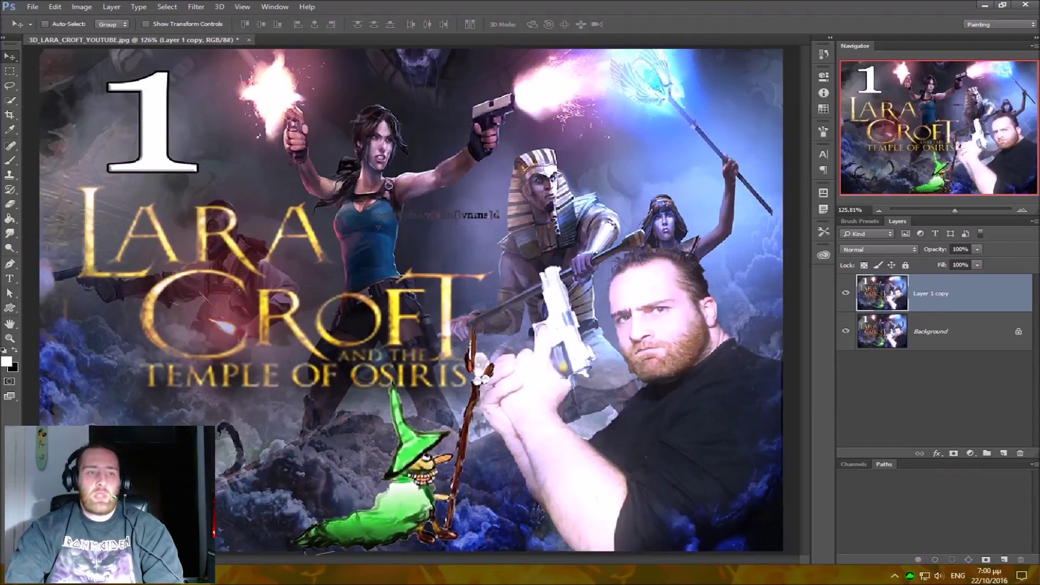
# Draw a white 300 × 377 px rectangle over the title area and float its Properties panel.
pyautogui.rightClick(10, 308)
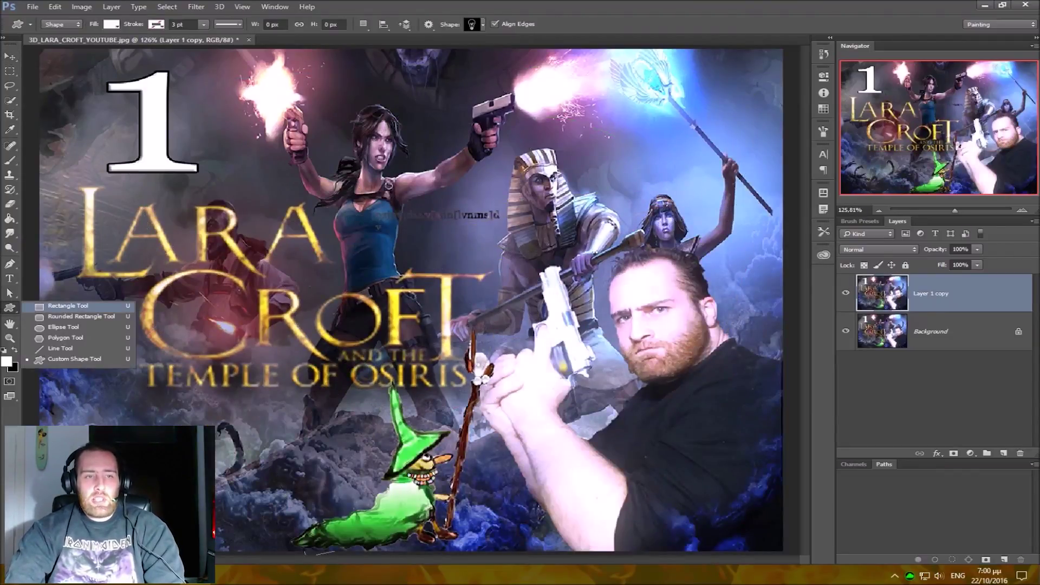
pyautogui.click(54, 306)
pyautogui.moveTo(185, 89); pyautogui.dragTo(419, 357)
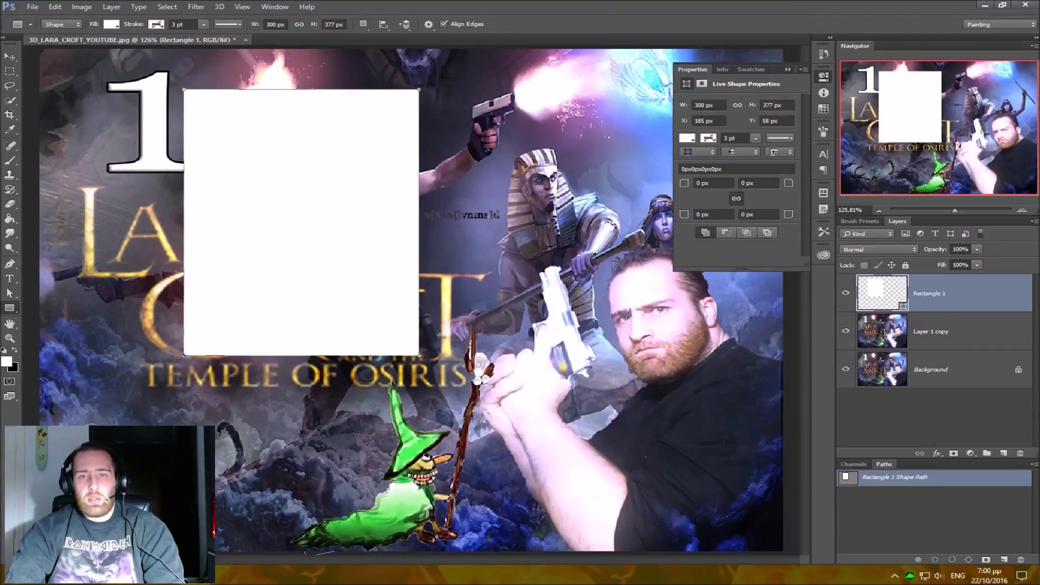
pyautogui.press('v')
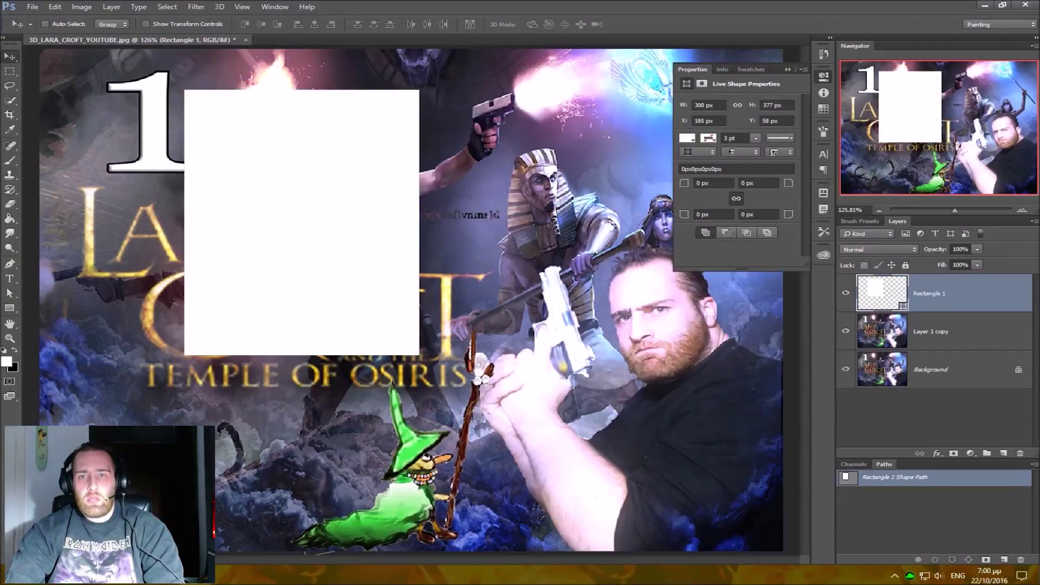
pyautogui.moveTo(693, 70); pyautogui.dragTo(530, 77)
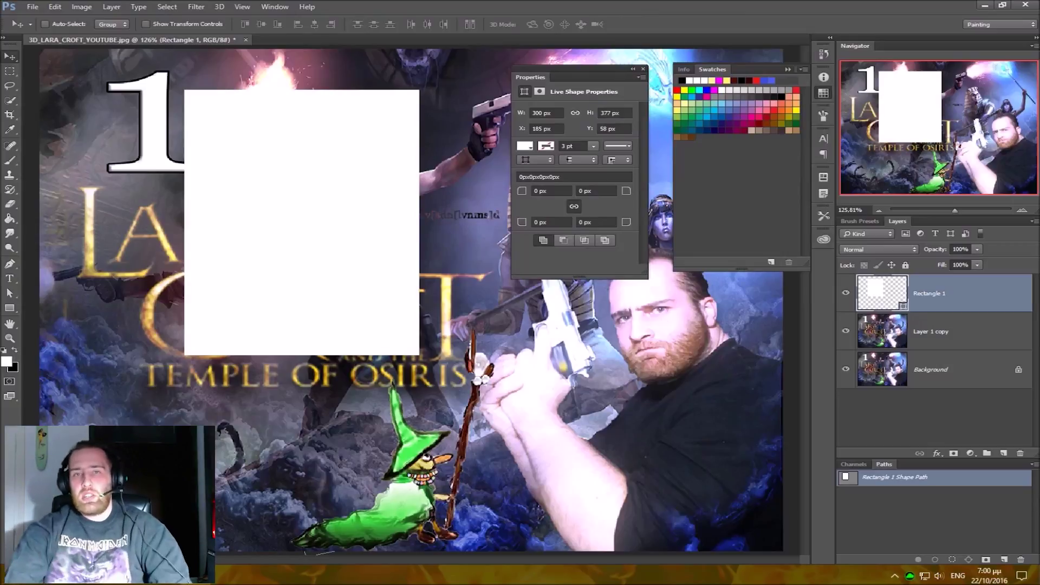
# Try cyan fill, black stroke, gradient and diagonal-line pattern on Rectangle 1, then delete it.
pyautogui.click(524, 145)
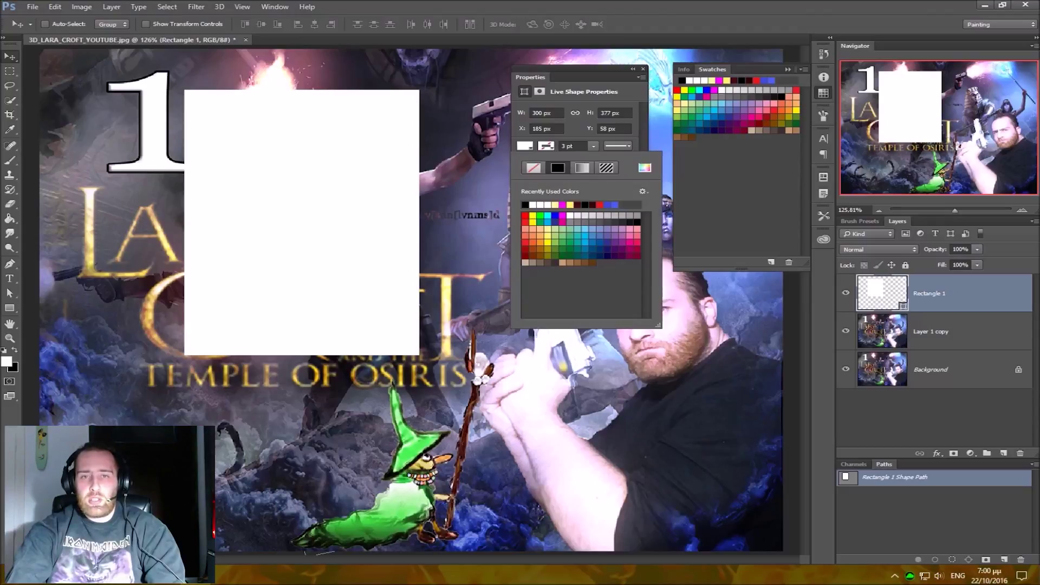
pyautogui.click(593, 235)
pyautogui.click(557, 168)
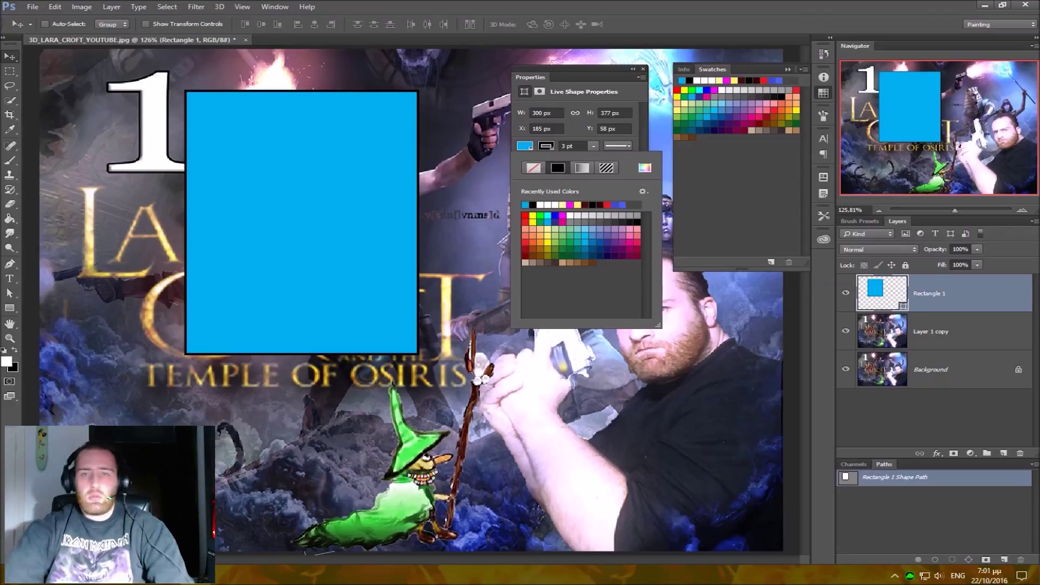
pyautogui.click(582, 167)
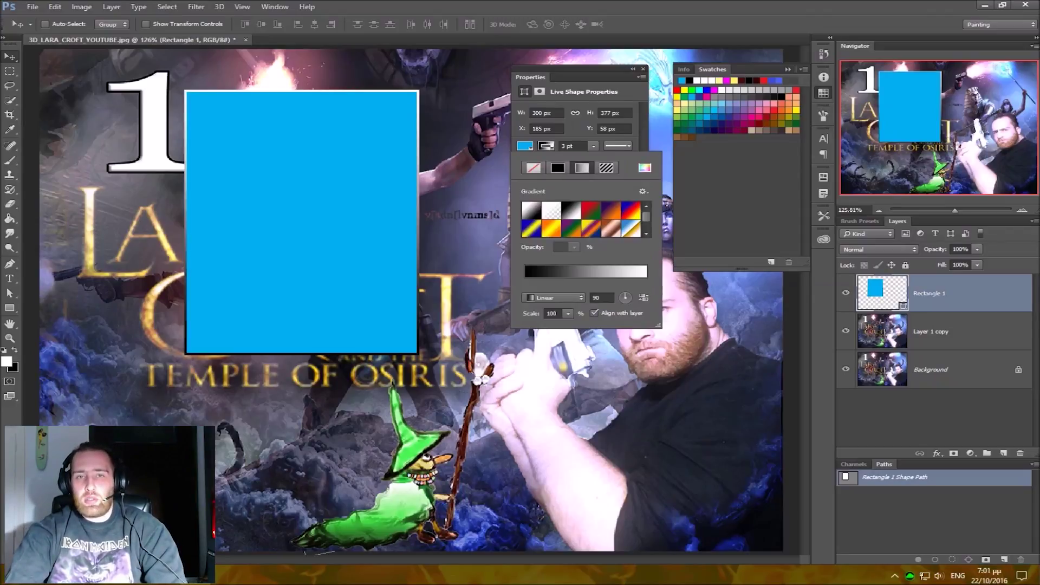
pyautogui.click(558, 168)
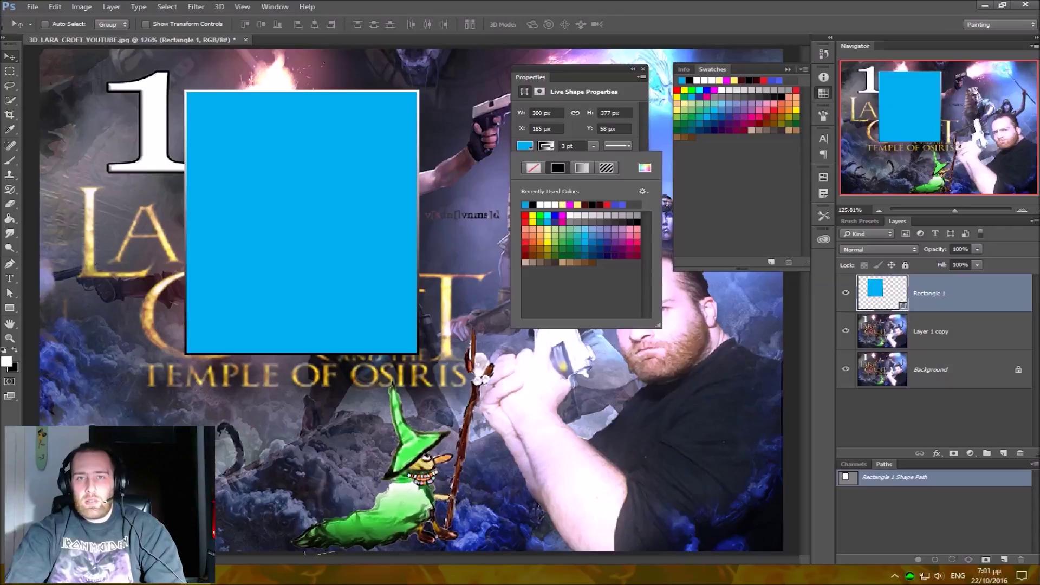
pyautogui.click(606, 167)
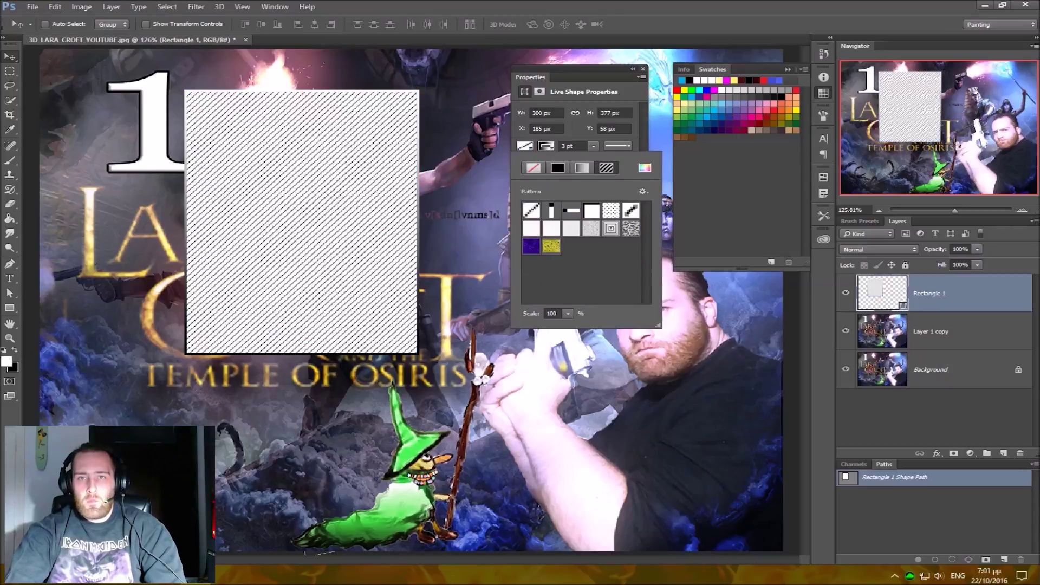
pyautogui.press('Escape')
pyautogui.press('Delete')
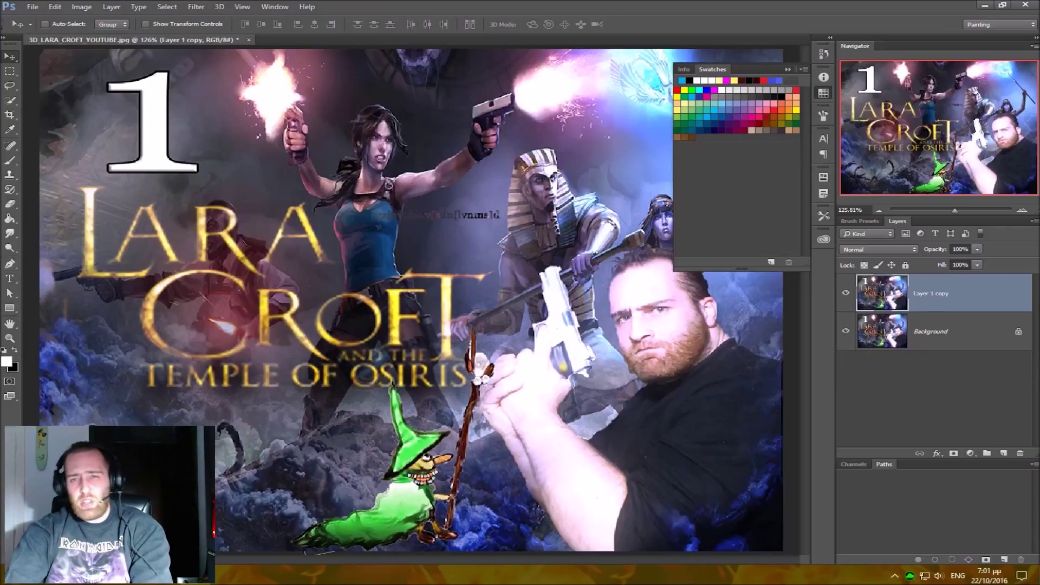
# Draw a white 463 × 286 px rounded rectangle, move it down-right, then remove it.
pyautogui.click(9, 308)
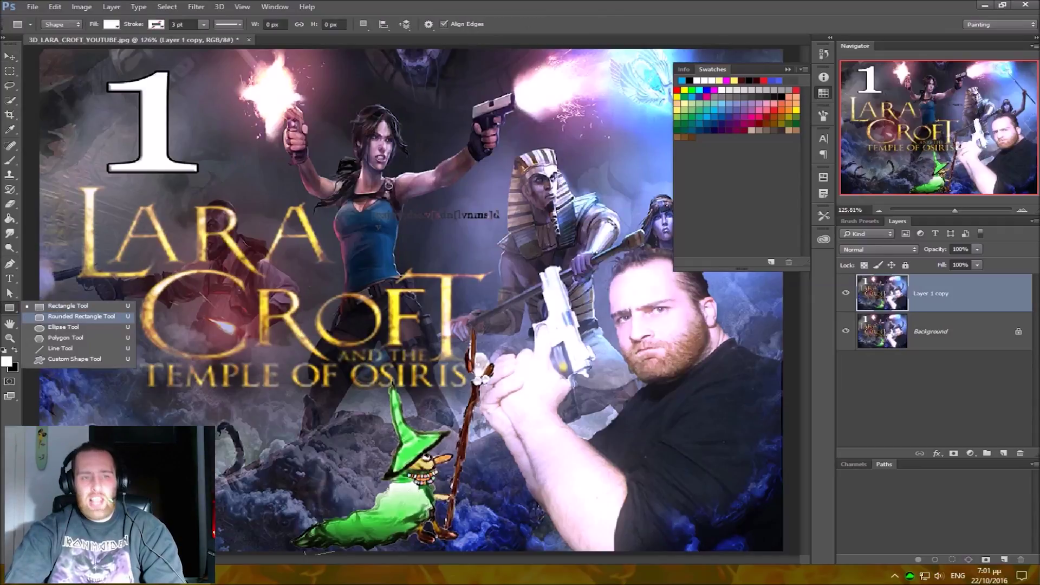
pyautogui.click(81, 316)
pyautogui.moveTo(202, 146); pyautogui.dragTo(564, 349)
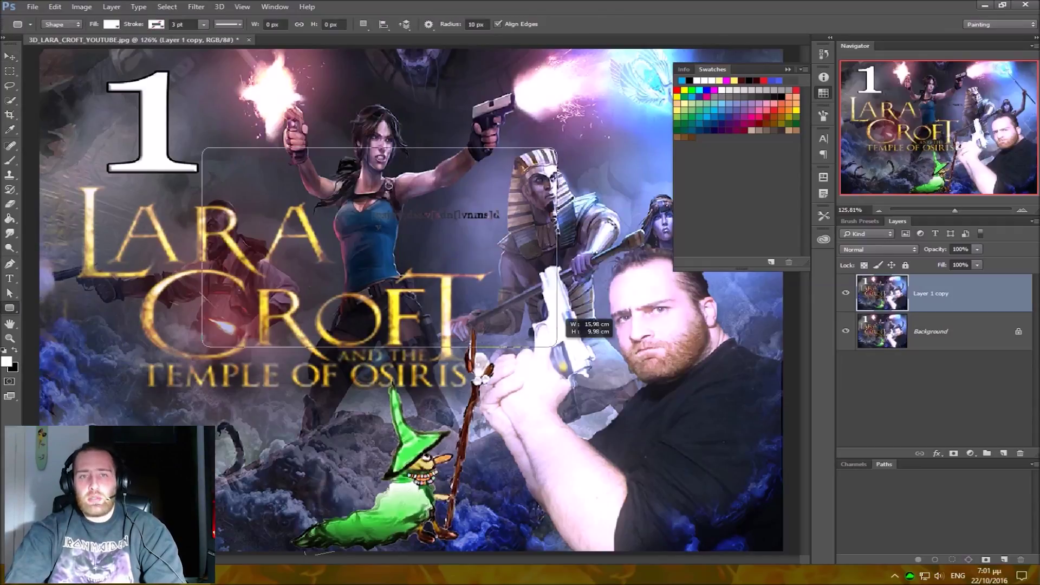
pyautogui.press('v')
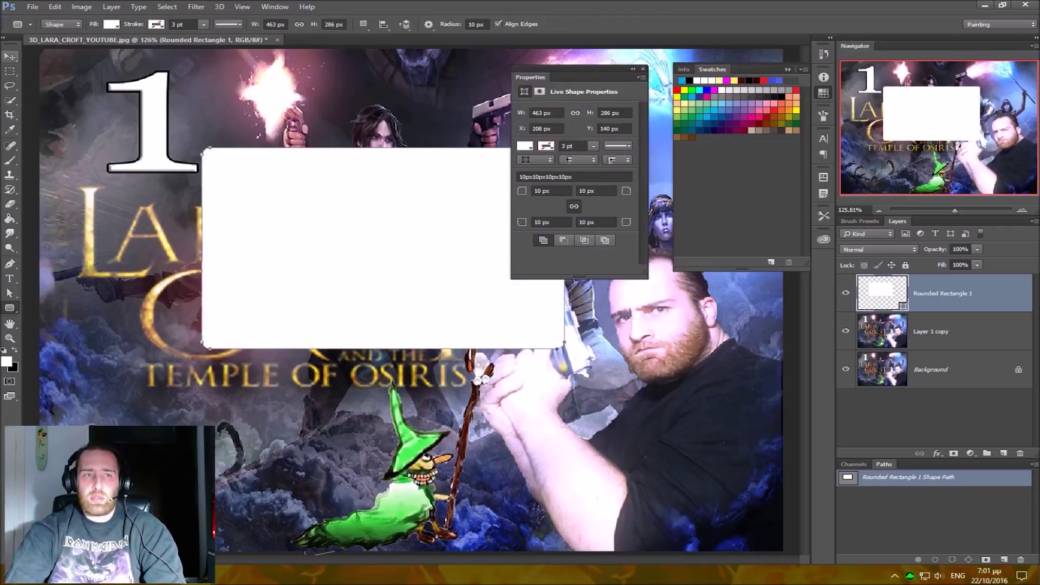
pyautogui.moveTo(382, 248); pyautogui.dragTo(447, 349)
pyautogui.hotkey('ctrl', 'e')
pyautogui.hotkey('ctrl', 'z')
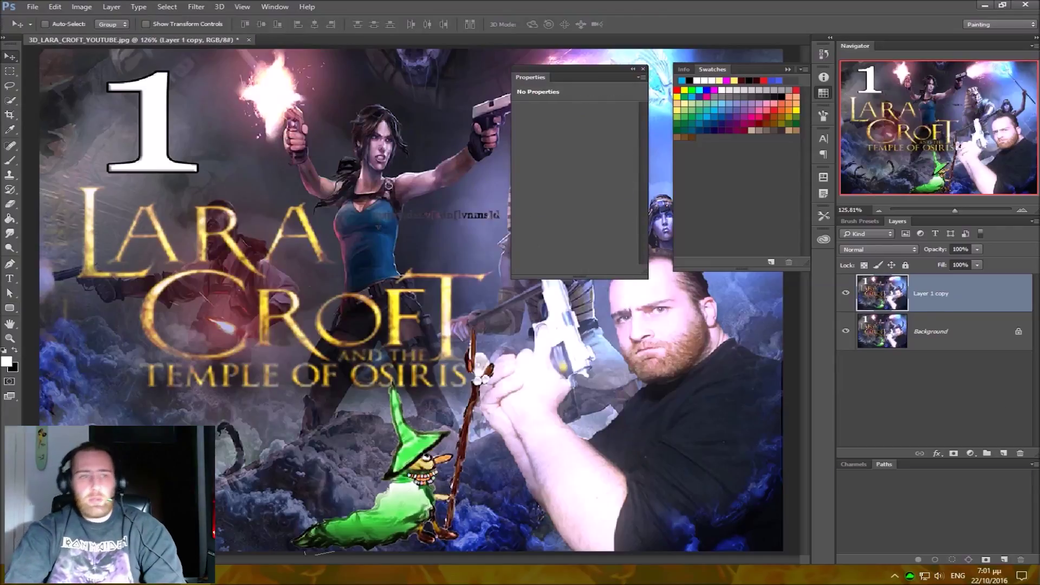
pyautogui.click(9, 308)
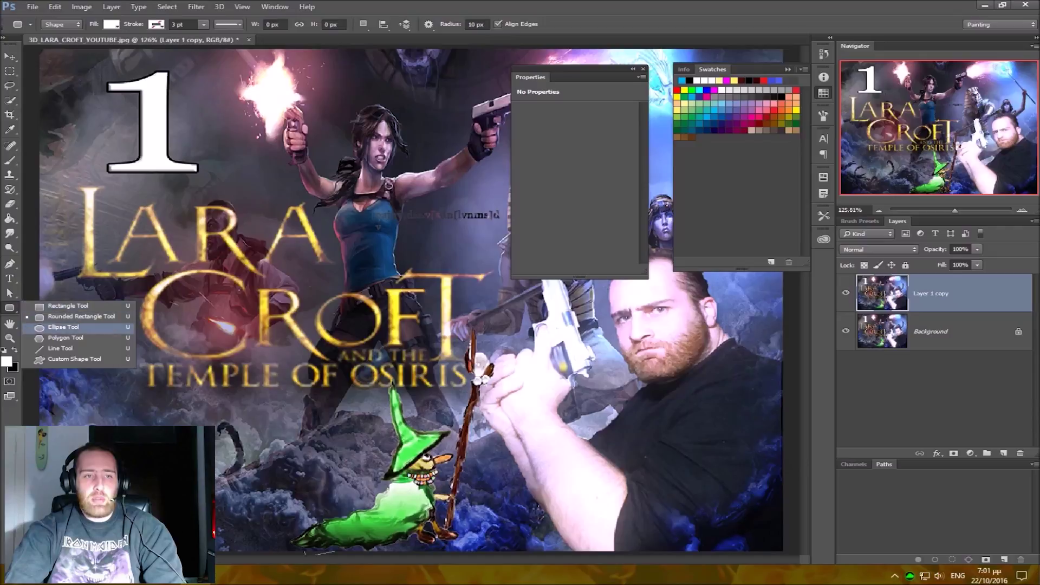
pyautogui.click(63, 327)
pyautogui.moveTo(171, 226); pyautogui.dragTo(330, 354)
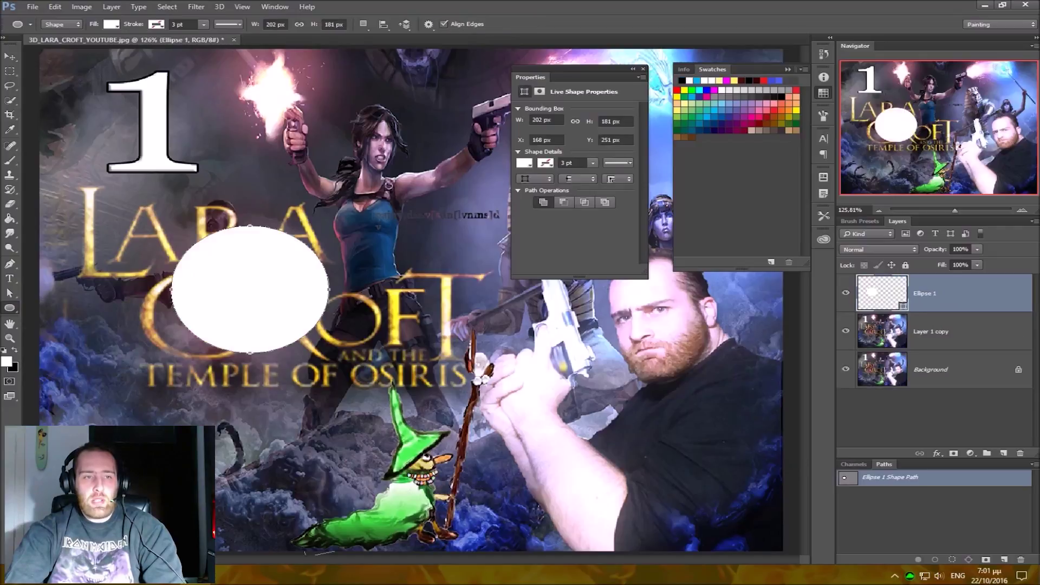
pyautogui.click(63, 337)
pyautogui.moveTo(412, 379); pyautogui.dragTo(598, 509)
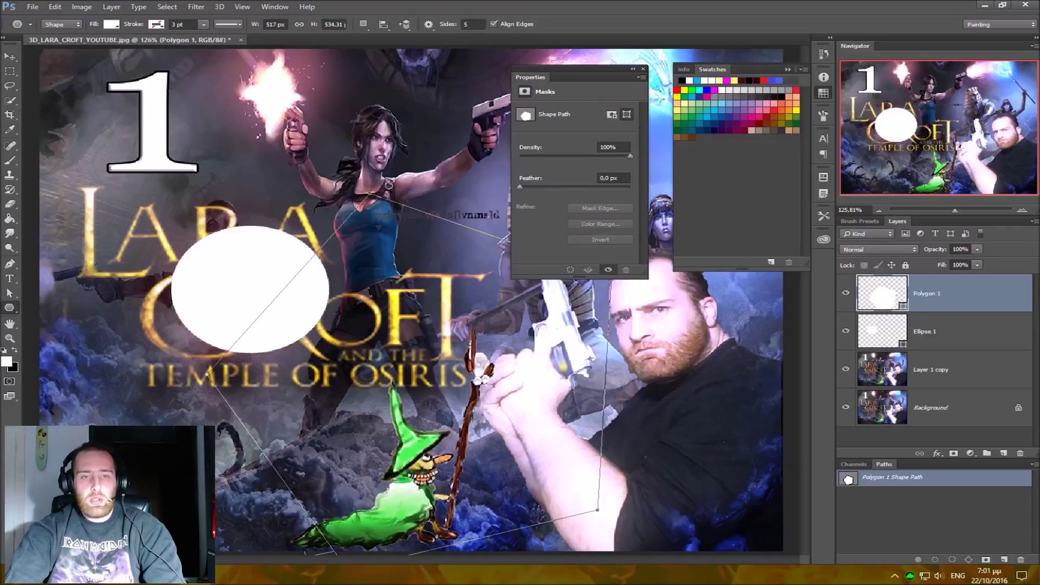
pyautogui.rightClick(9, 308)
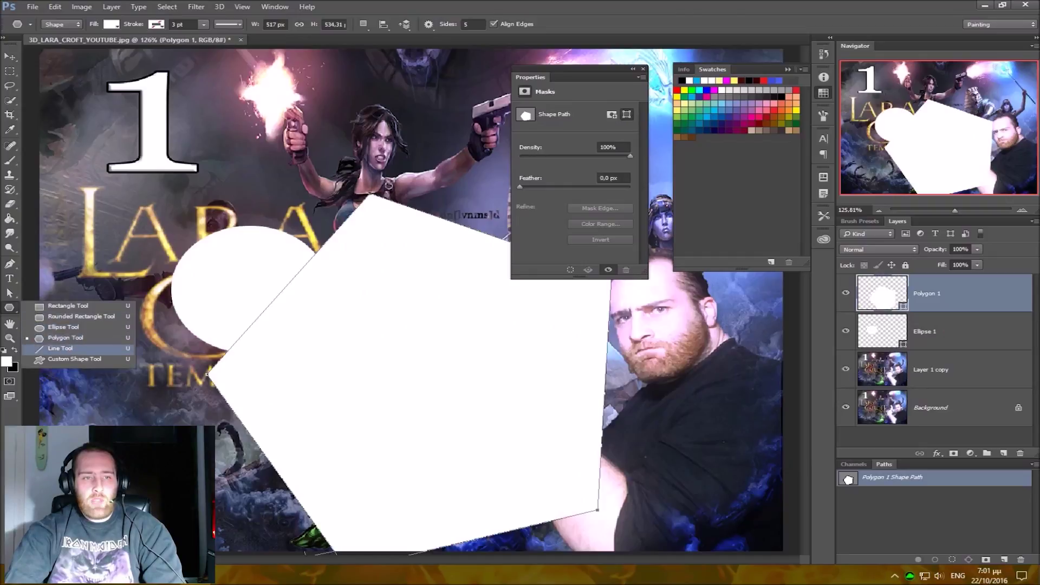
pyautogui.click(63, 350)
pyautogui.moveTo(99, 203); pyautogui.dragTo(366, 93)
pyautogui.moveTo(396, 160); pyautogui.dragTo(198, 293)
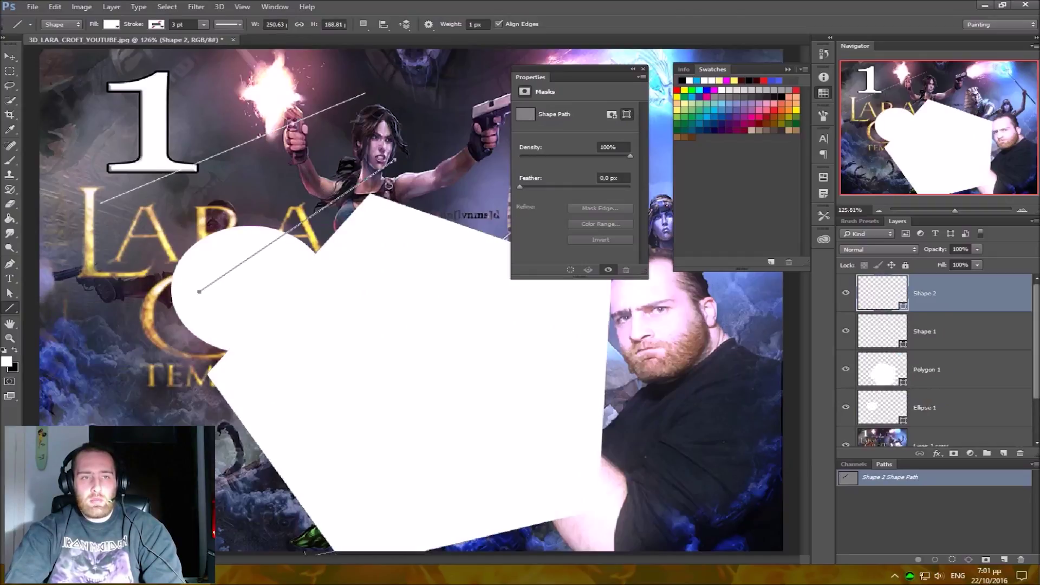
pyautogui.press('v')
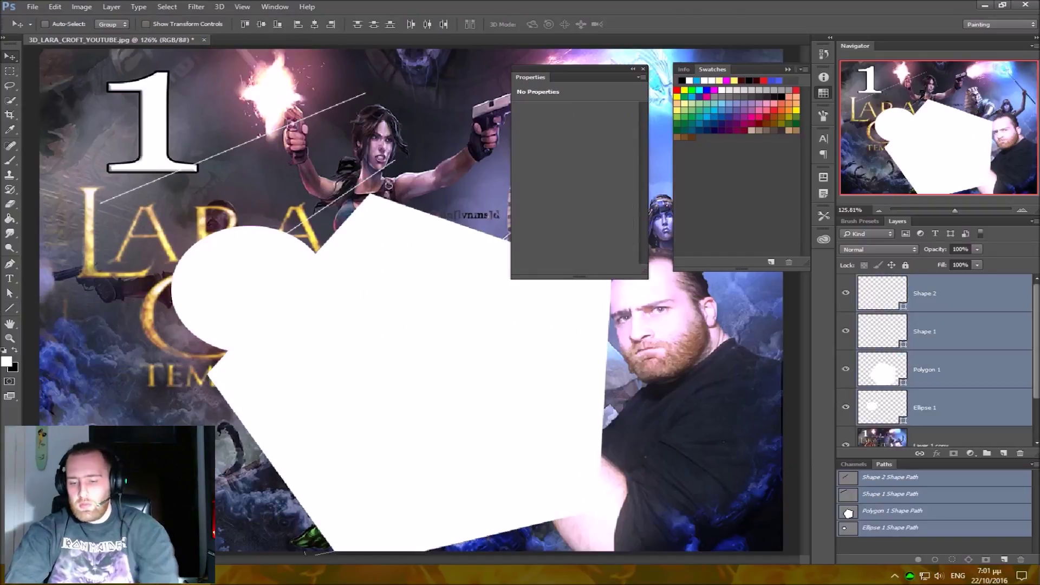
pyautogui.rightClick(9, 308)
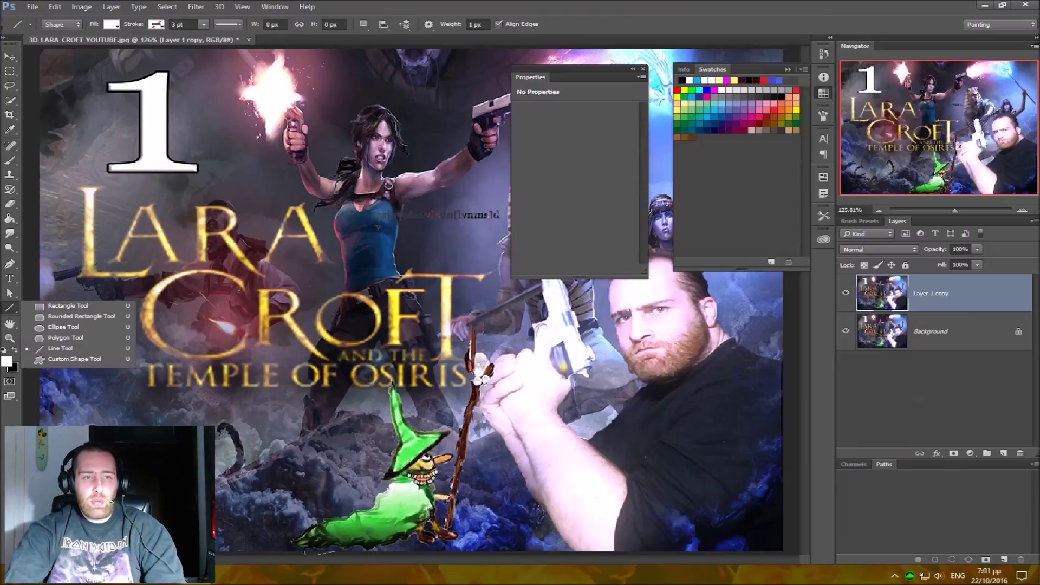
# Close the floating Properties and Swatches panels and browse the custom shape list.
pyautogui.click(75, 359)
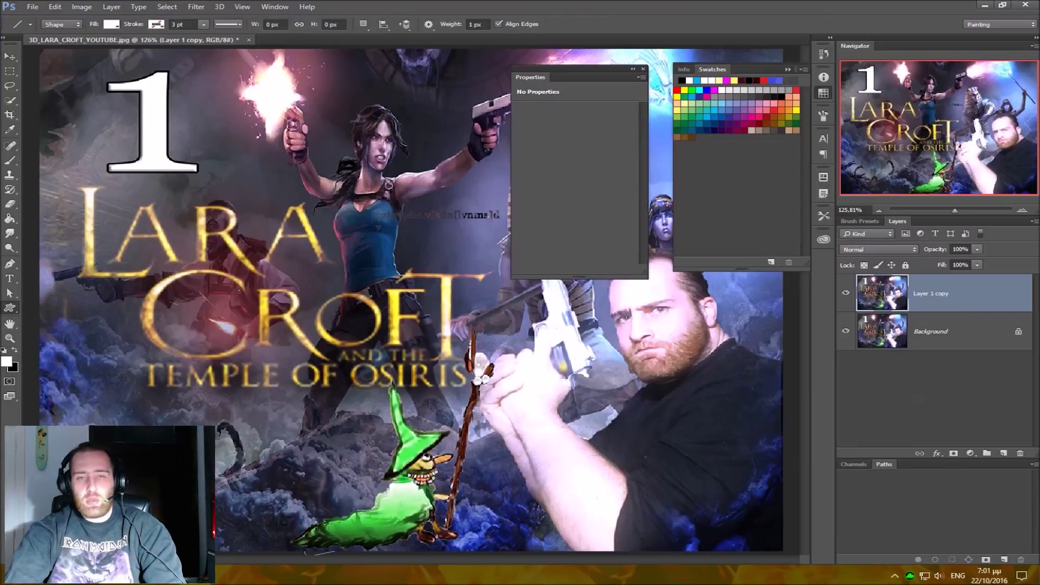
pyautogui.click(643, 69)
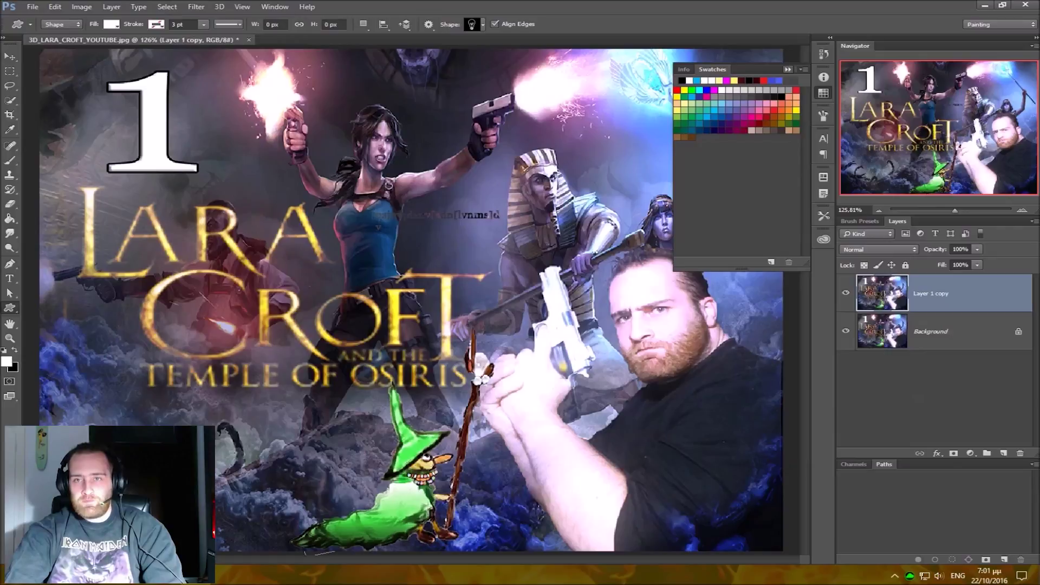
pyautogui.click(788, 69)
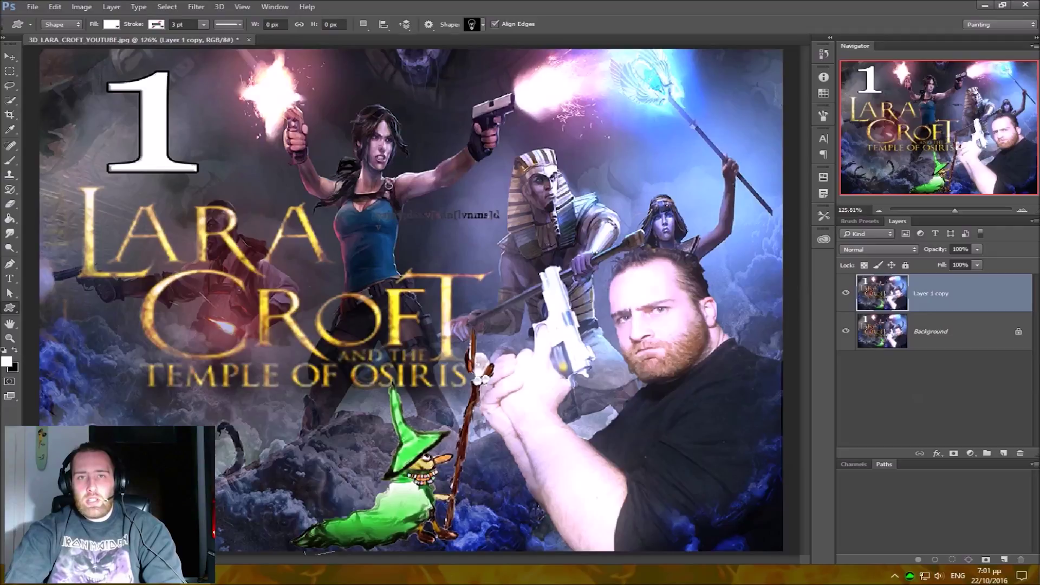
pyautogui.click(482, 24)
pyautogui.scroll(-2, 464, 76)
pyautogui.scroll(-2, 463, 76)
pyautogui.scroll(-2, 463, 75)
pyautogui.click(482, 24)
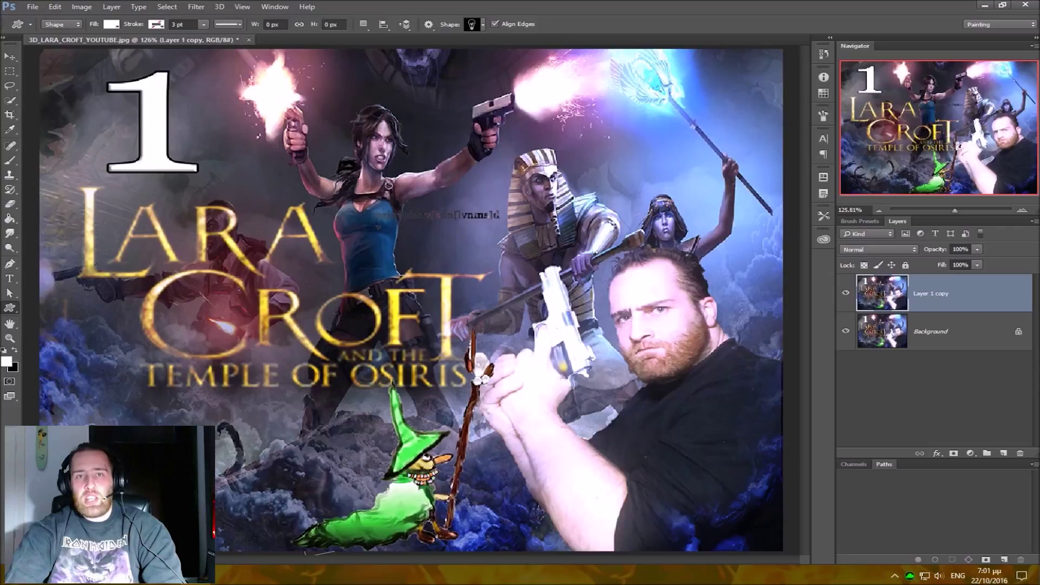
# Draw a large white arrow and a lightbulb custom shape, move the lightbulb, then delete both.
pyautogui.click(483, 25)
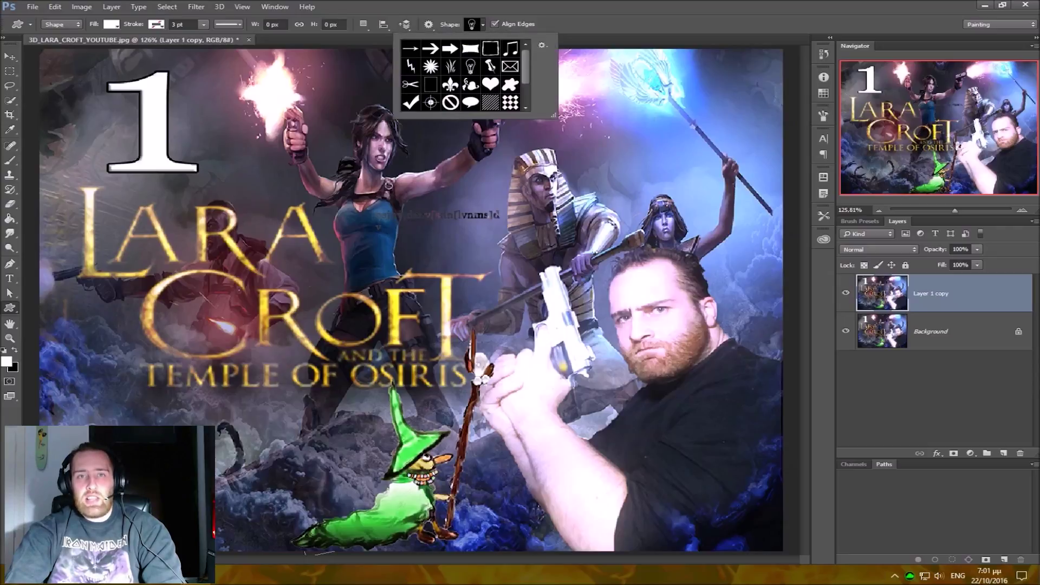
pyautogui.click(431, 48)
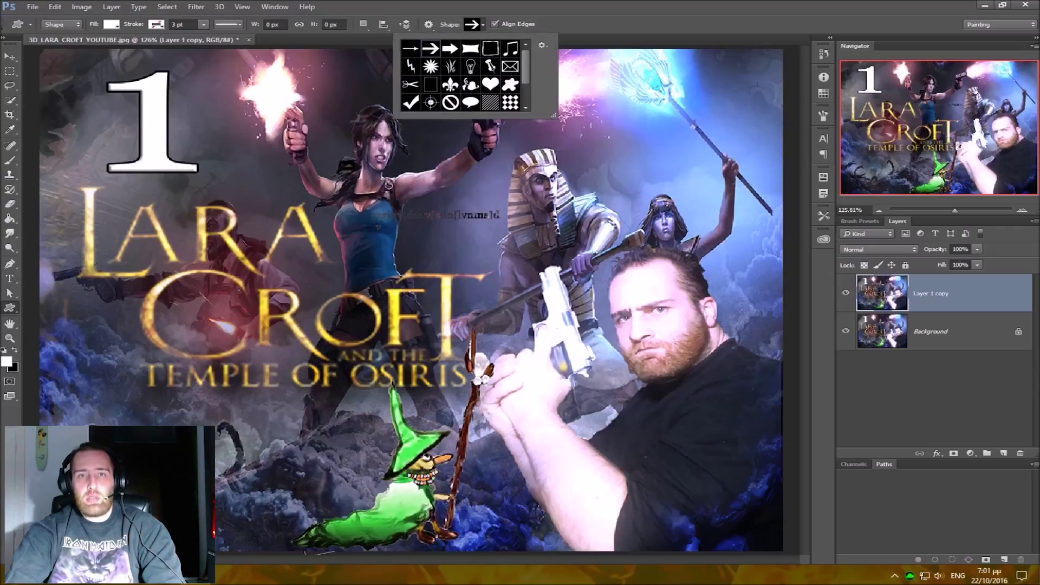
pyautogui.moveTo(168, 233); pyautogui.dragTo(548, 405)
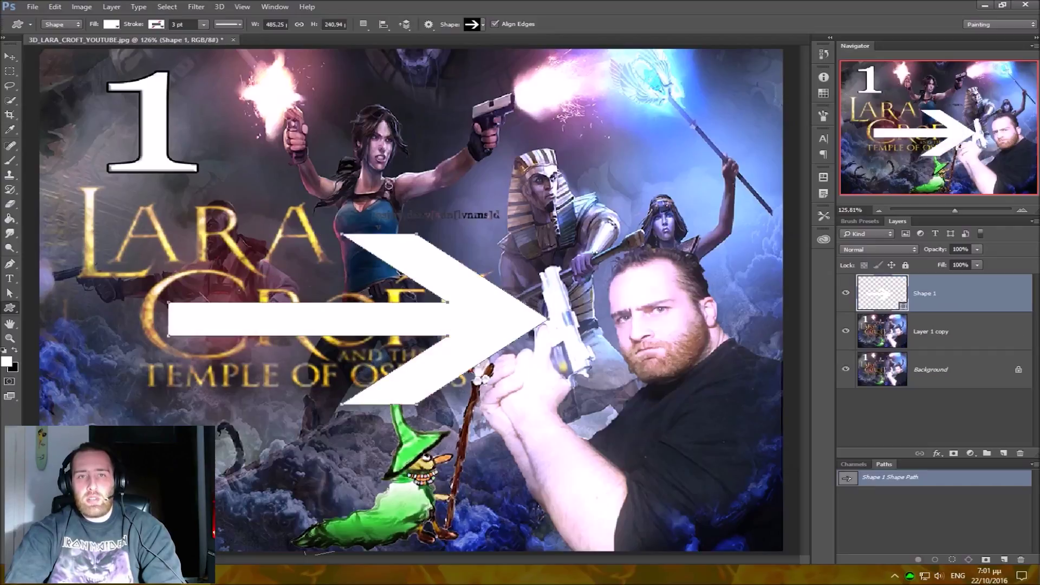
pyautogui.click(470, 66)
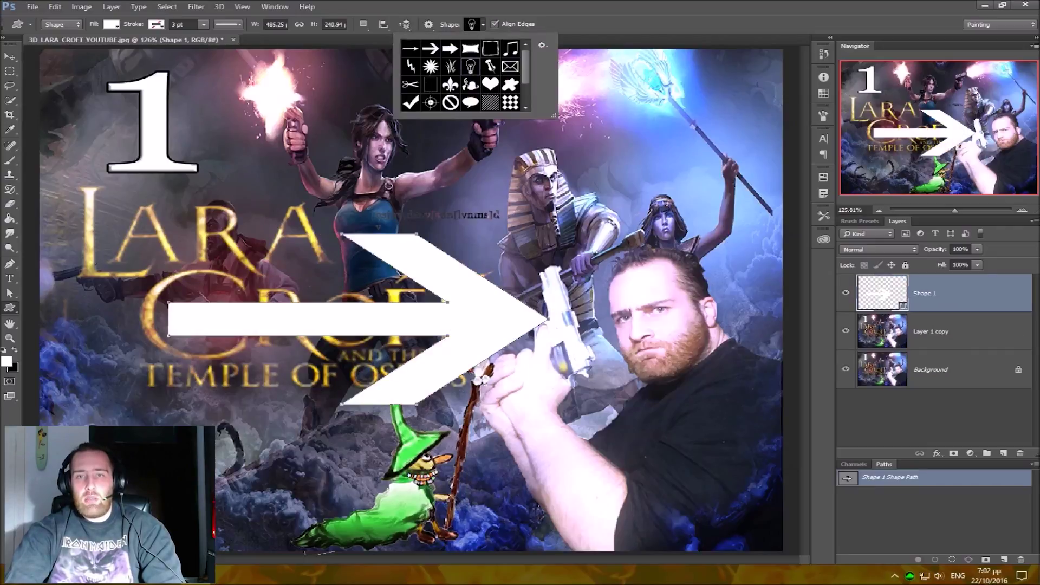
pyautogui.moveTo(649, 127); pyautogui.dragTo(710, 231)
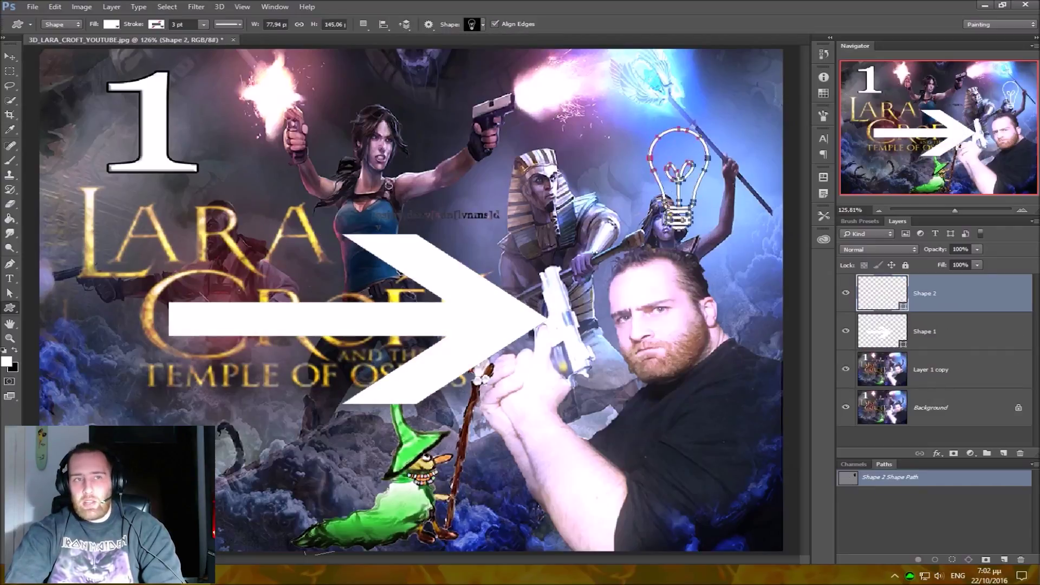
pyautogui.press('v')
pyautogui.moveTo(679, 179); pyautogui.dragTo(653, 193)
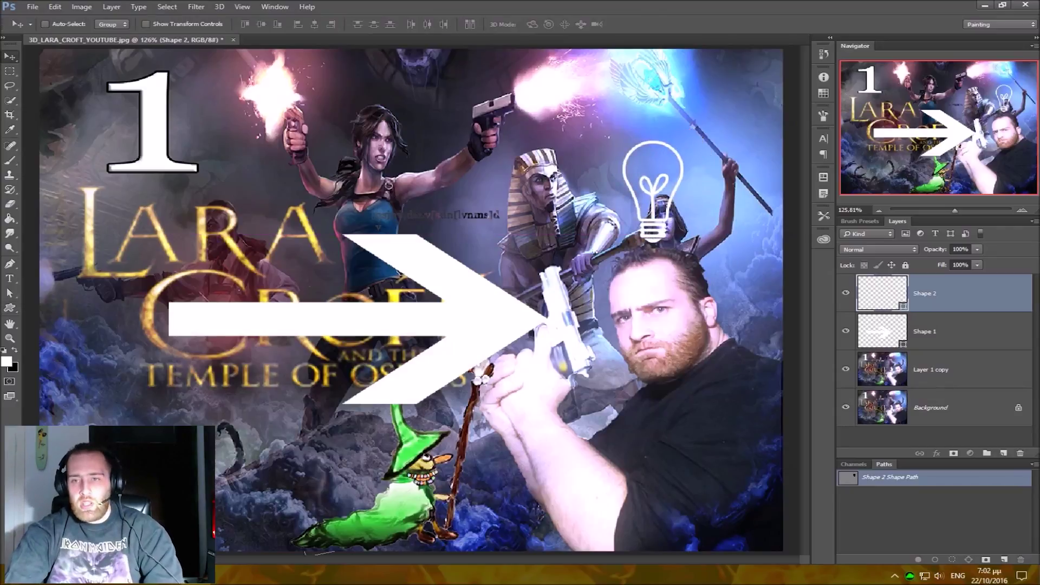
pyautogui.press('Delete')
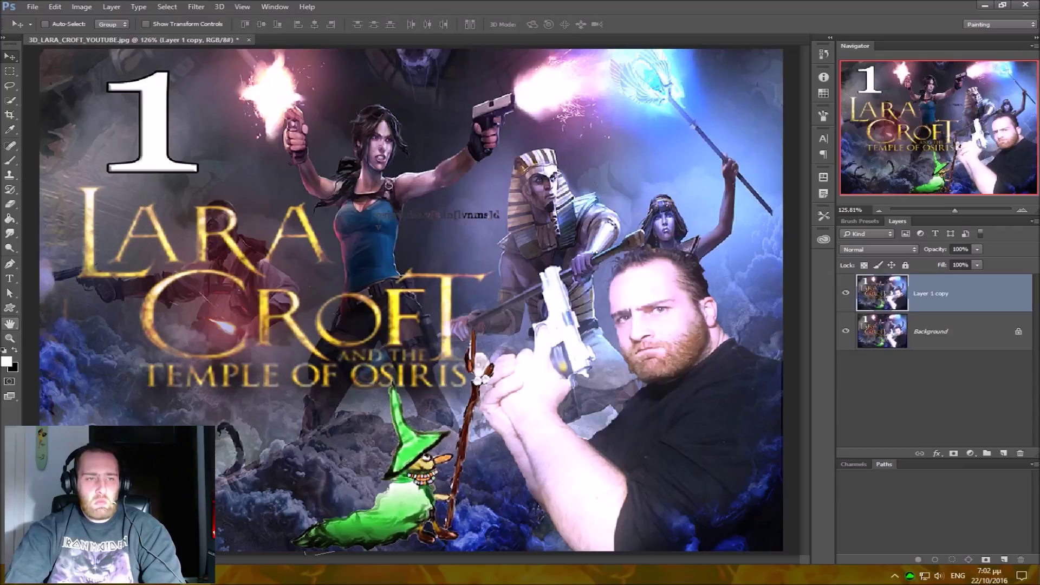
pyautogui.click(10, 323)
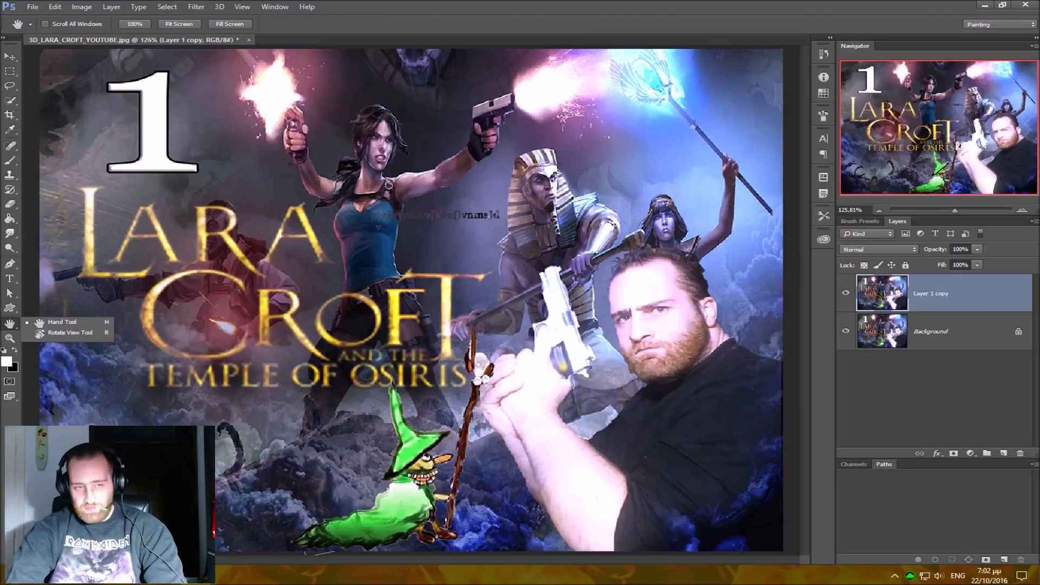
pyautogui.press('Escape')
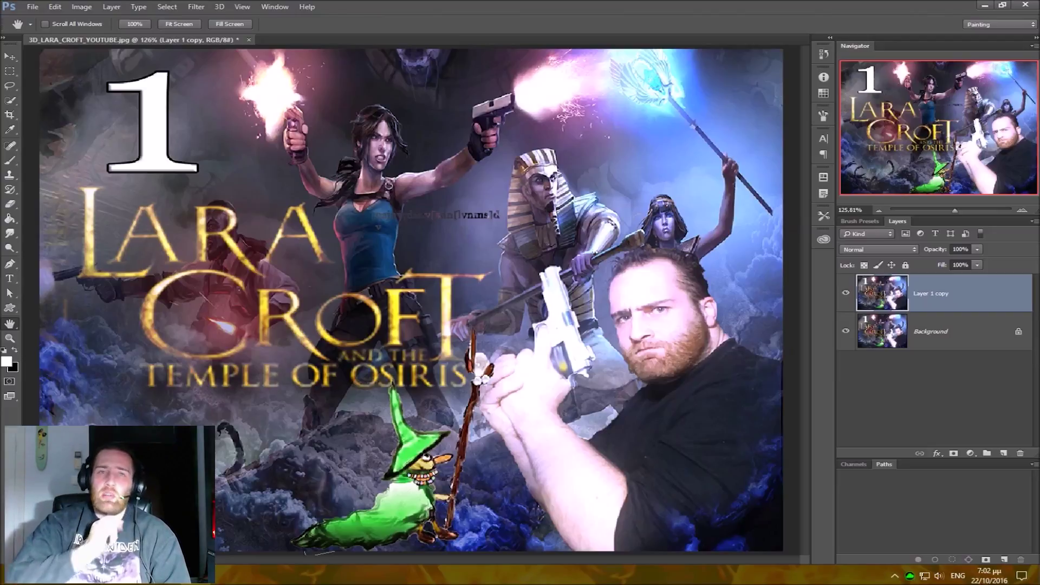
pyautogui.press('v')
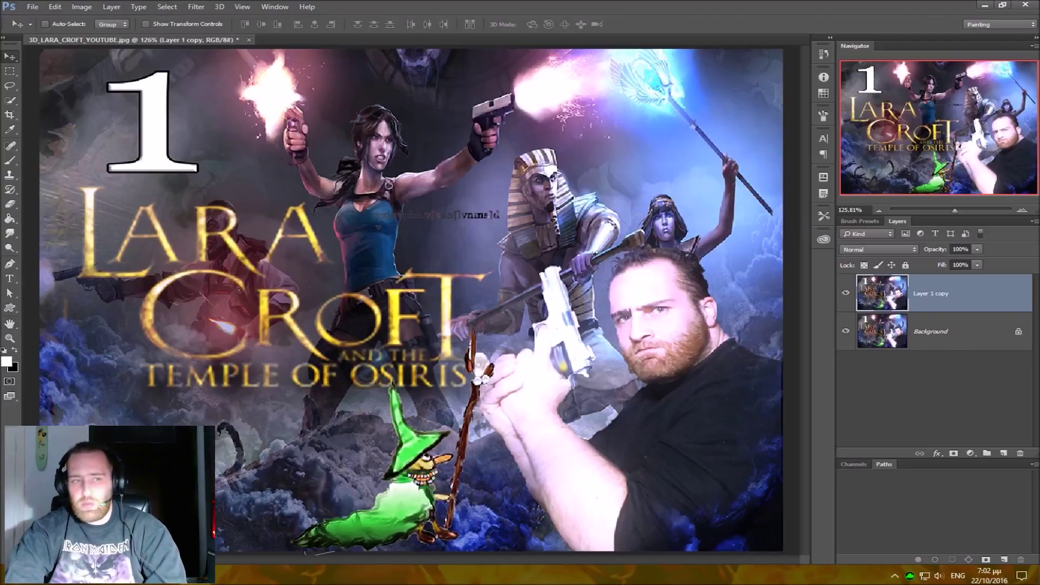
pyautogui.rightClick(10, 324)
pyautogui.click(60, 334)
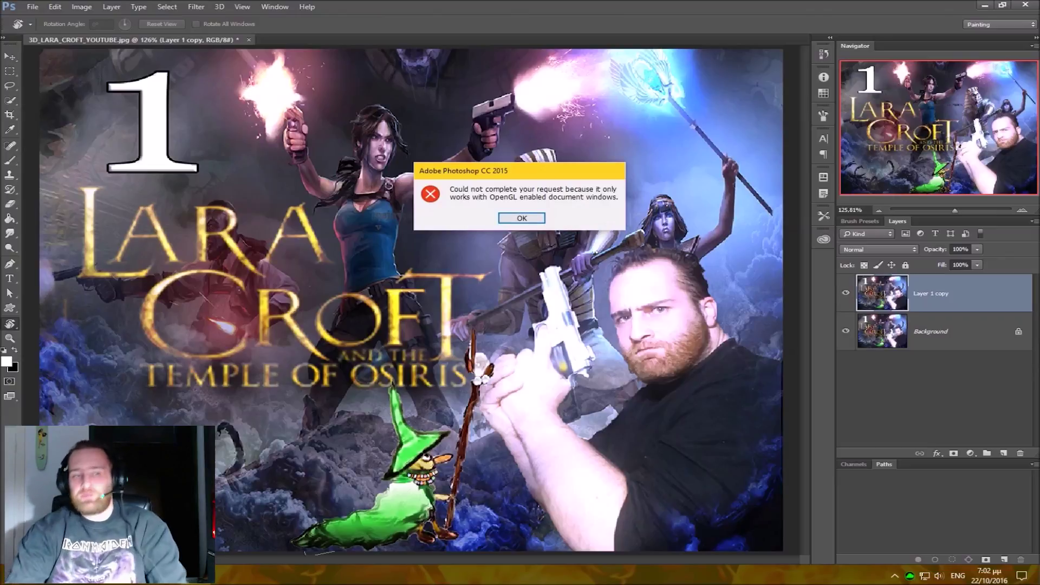
pyautogui.press('Return')
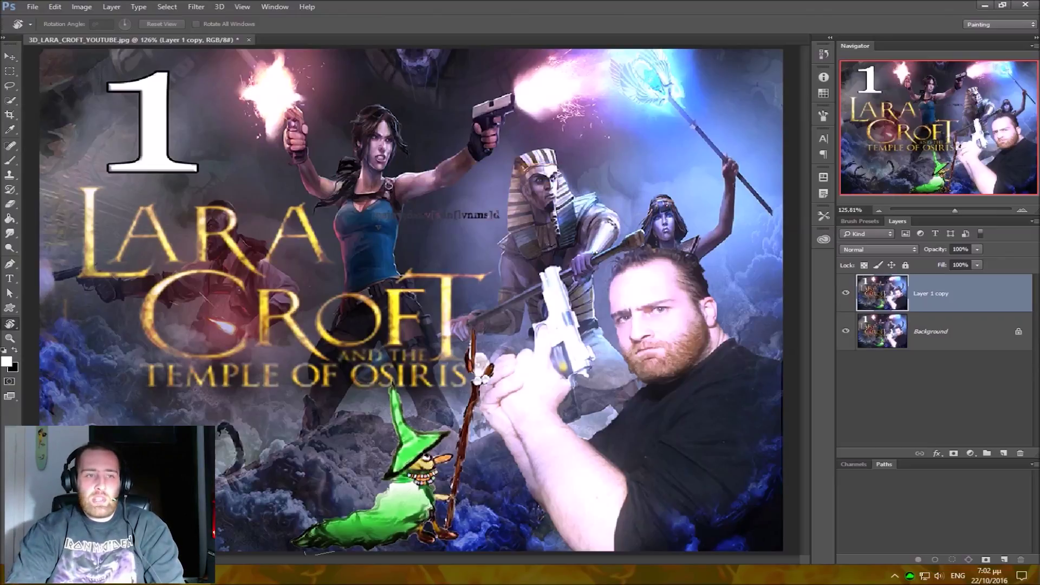
# Zoom in to inspect the scribbled text near Lara, then reset colours to default black and white.
pyautogui.press('z')
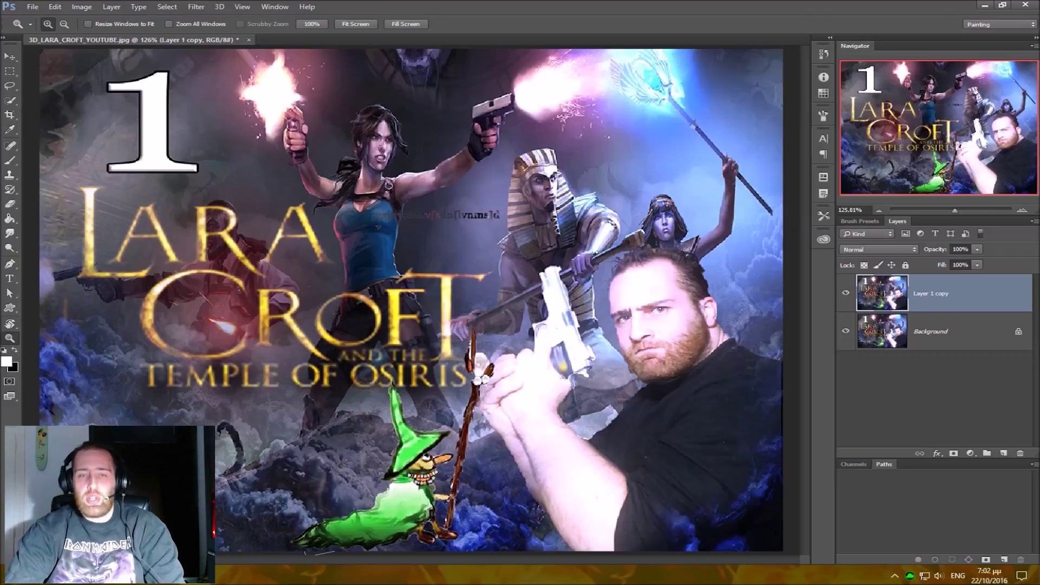
pyautogui.hotkey('ctrl', '-')
pyautogui.hotkey('ctrl', '-')
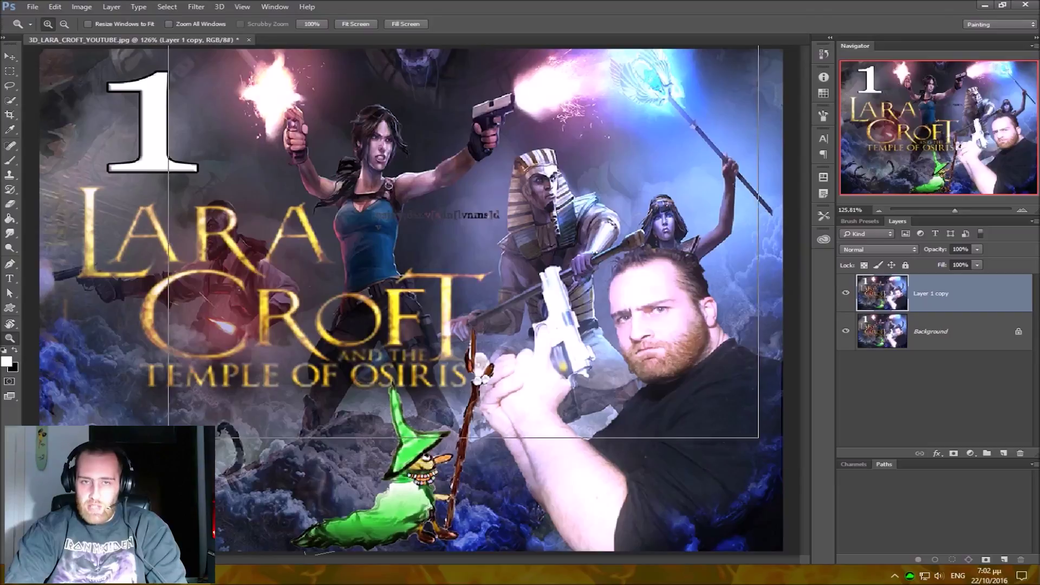
pyautogui.hotkey('ctrl', '+')
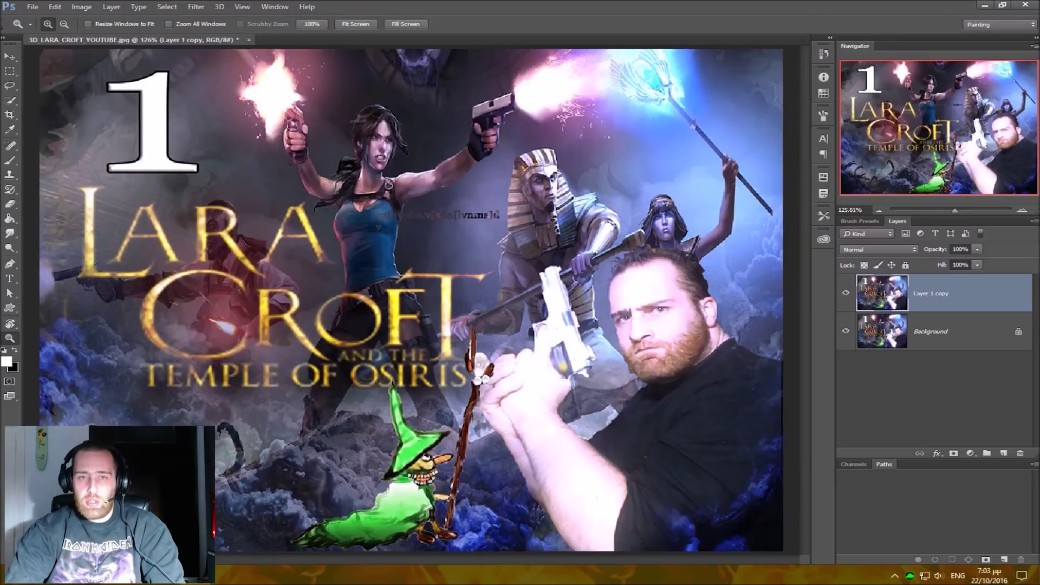
pyautogui.click(455, 238)
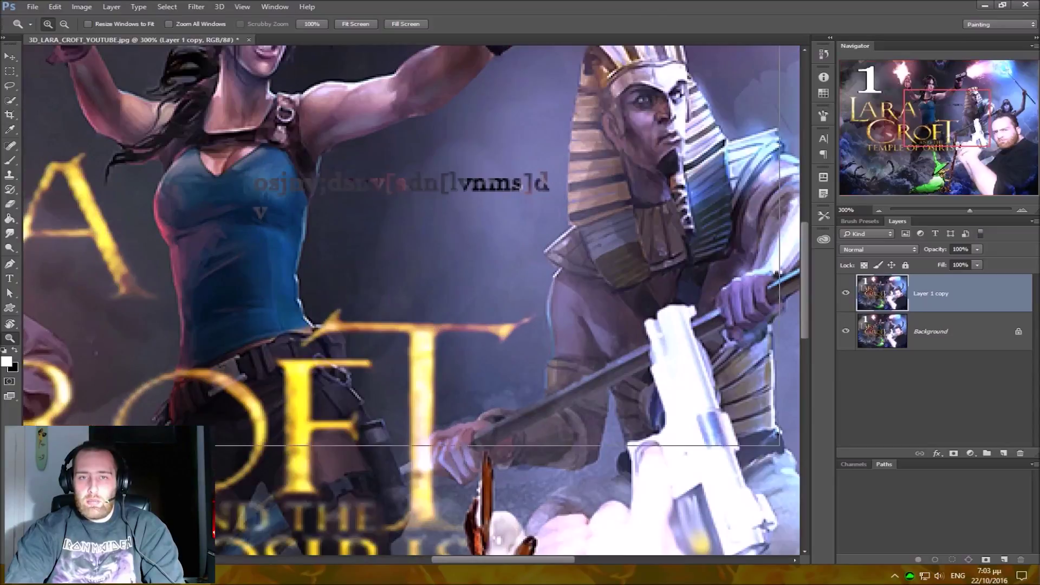
pyautogui.hotkey('ctrl', '0')
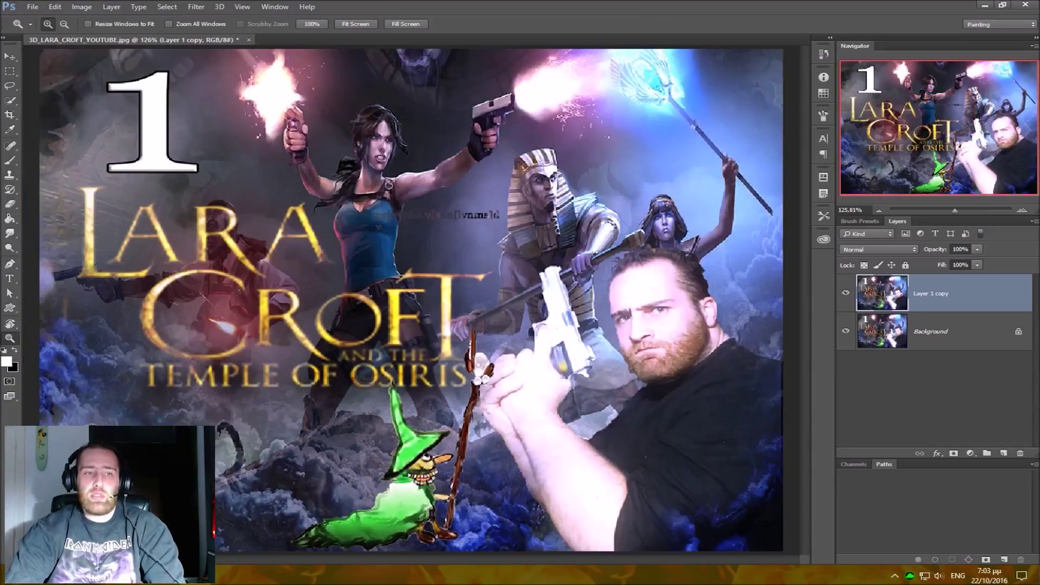
pyautogui.press('v')
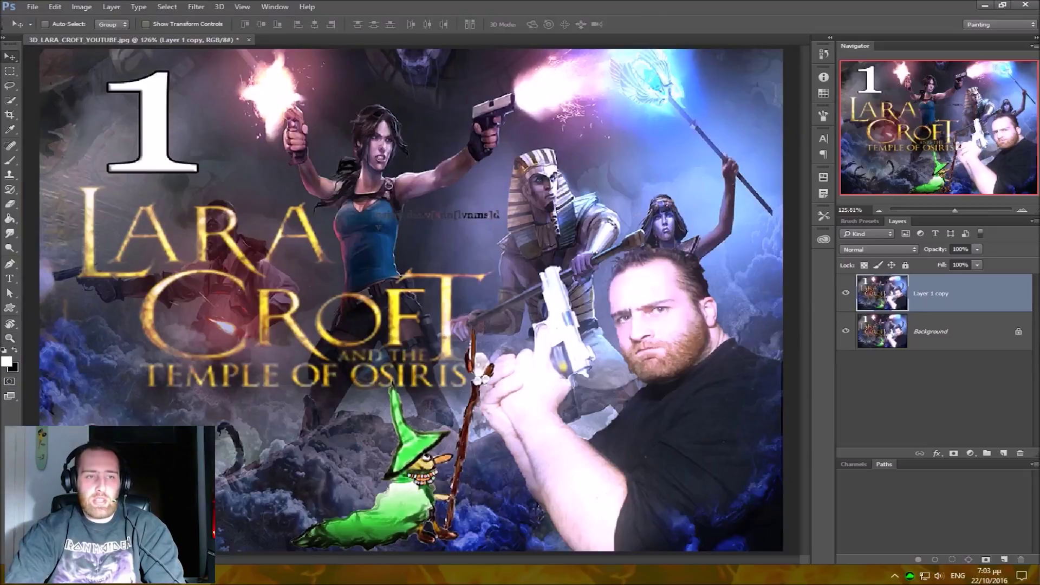
pyautogui.click(5, 351)
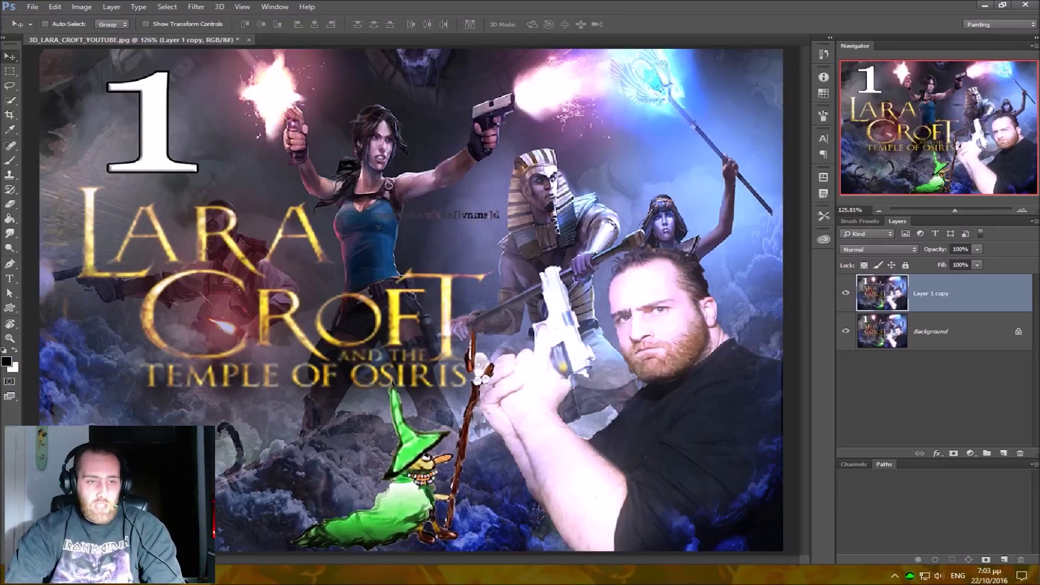
pyautogui.click(6, 361)
pyautogui.click(882, 294)
pyautogui.click(815, 257)
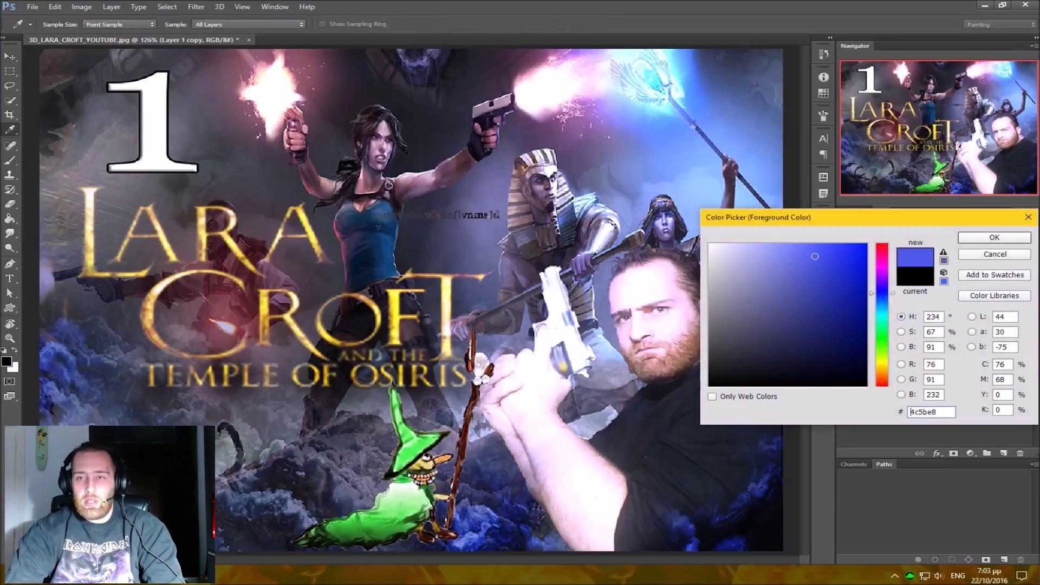
pyautogui.click(995, 238)
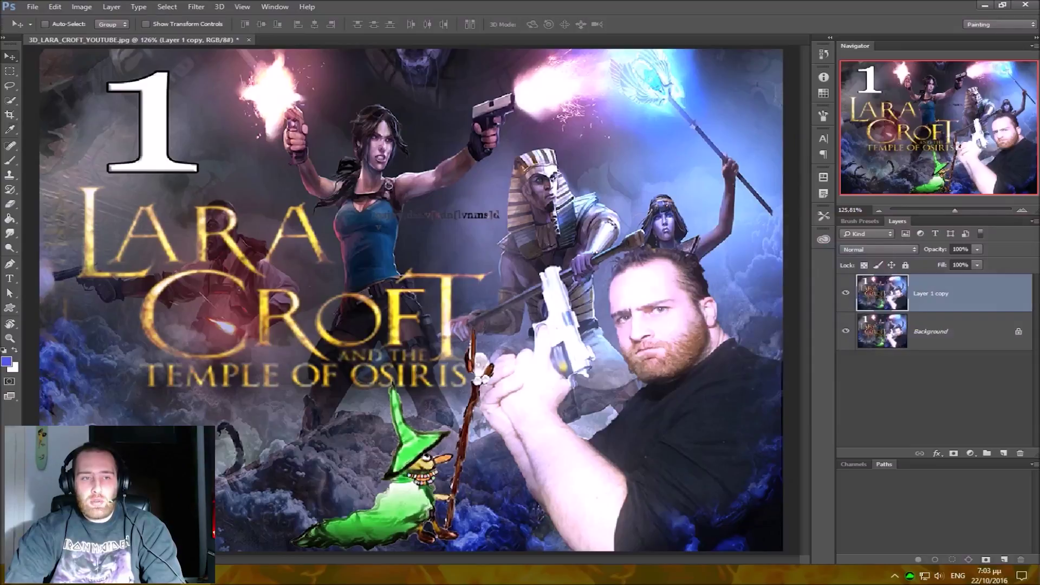
pyautogui.click(7, 361)
pyautogui.write('x')
pyautogui.press('Escape')
pyautogui.press('v')
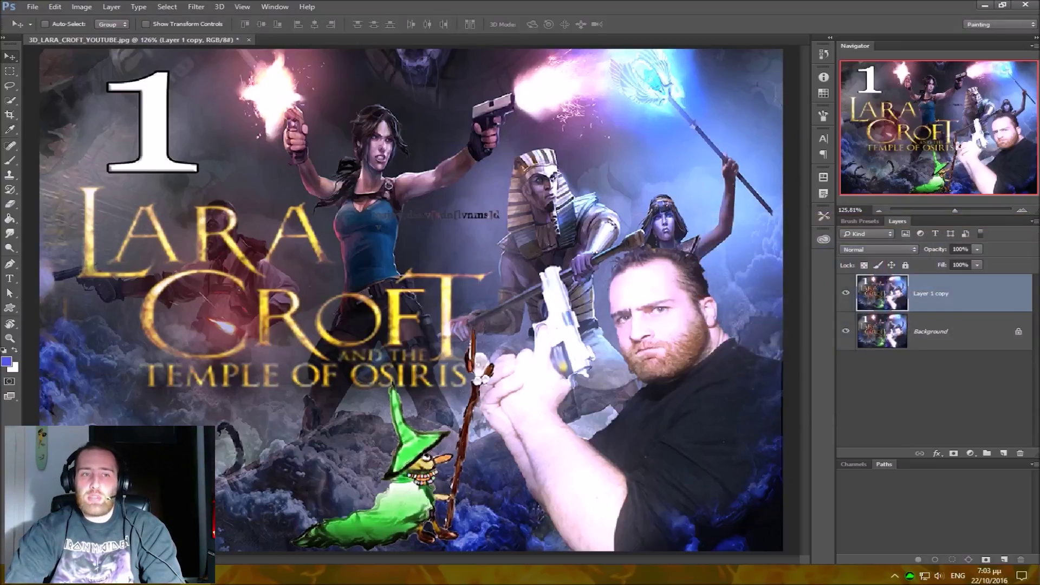
pyautogui.press('x')
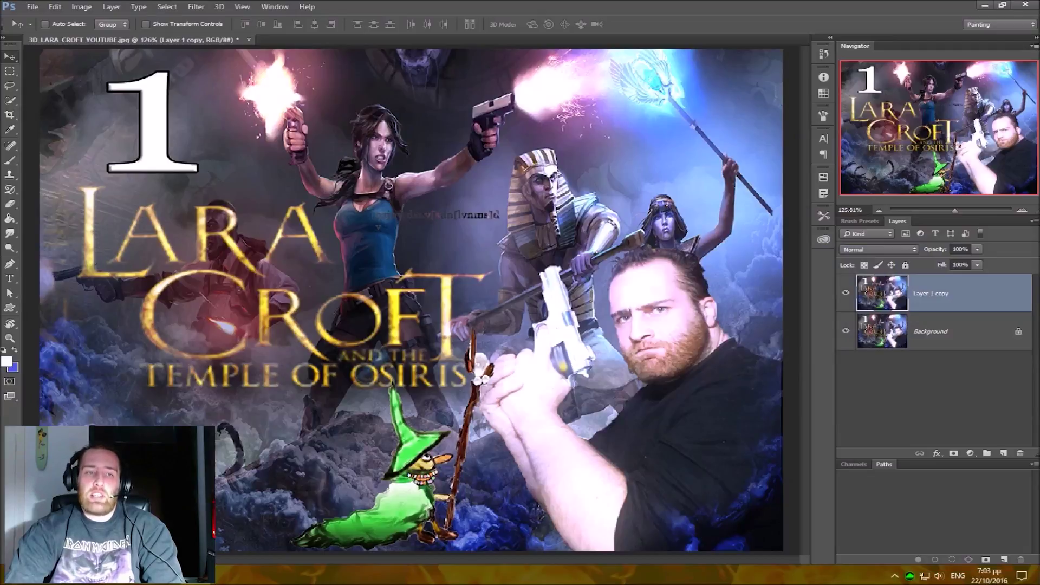
pyautogui.click(6, 361)
pyautogui.write('ca3a3a')
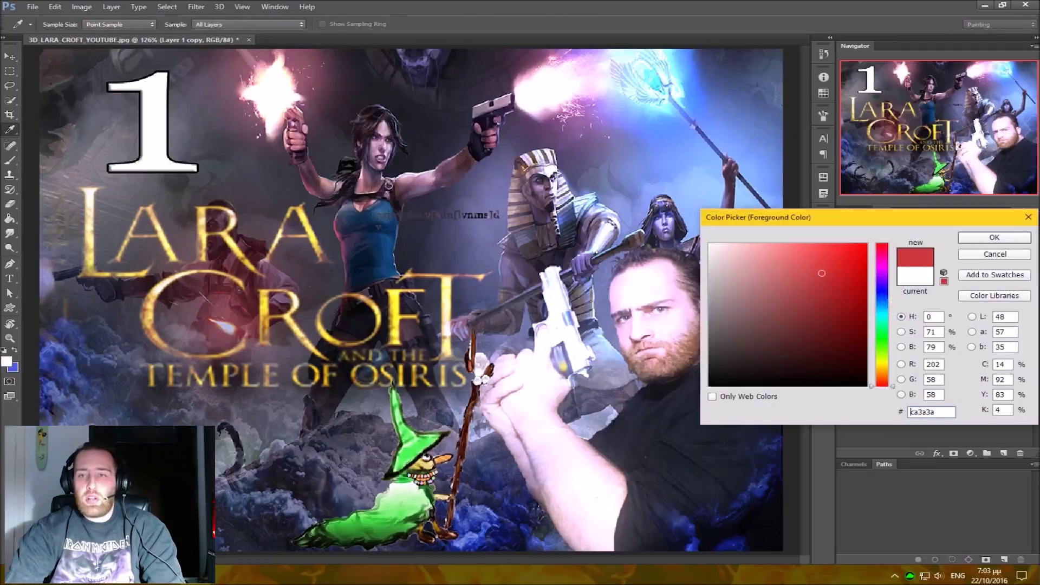
pyautogui.press('Return')
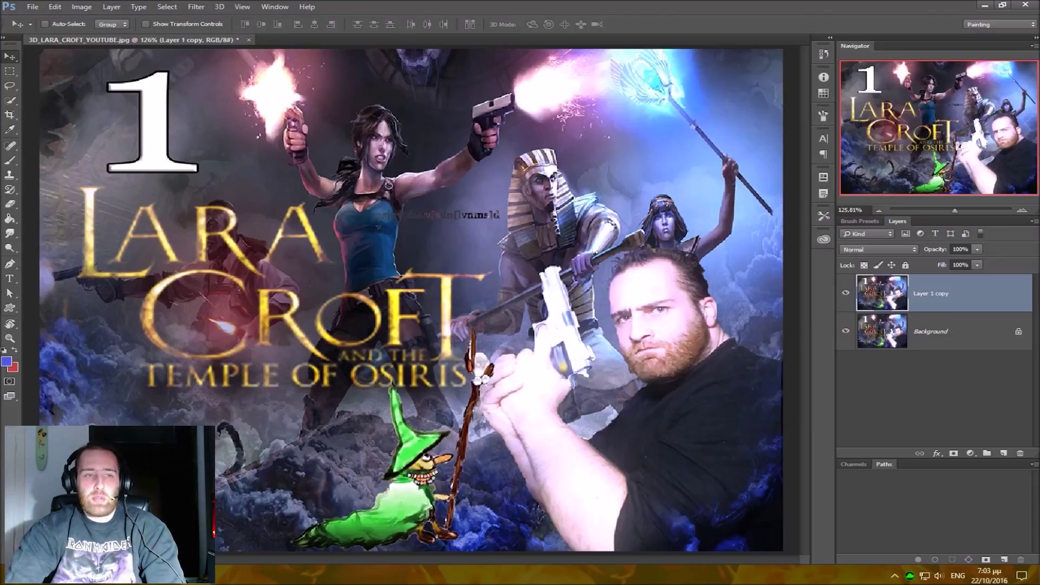
pyautogui.press('d')
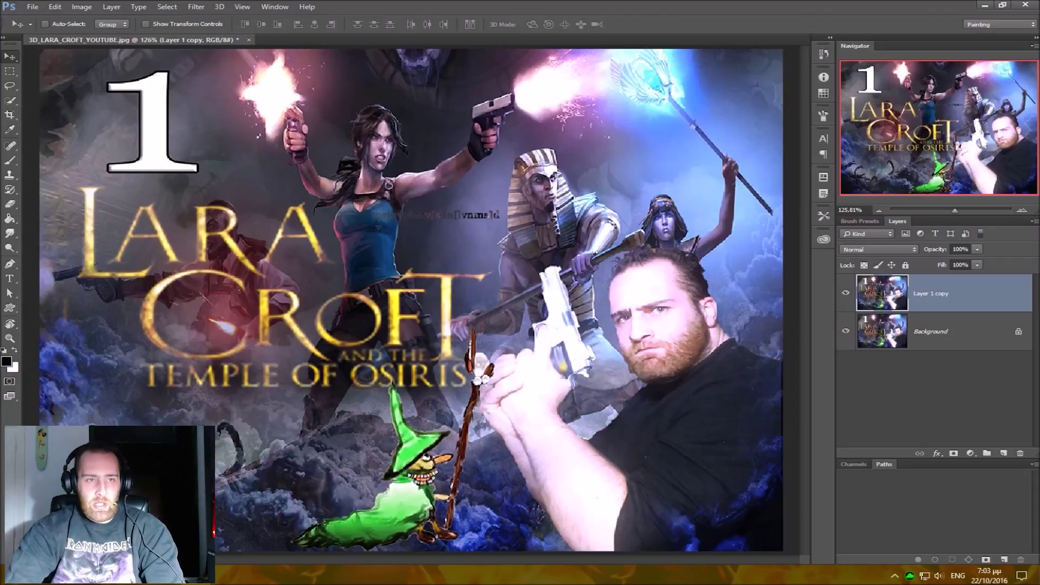
pyautogui.press('b')
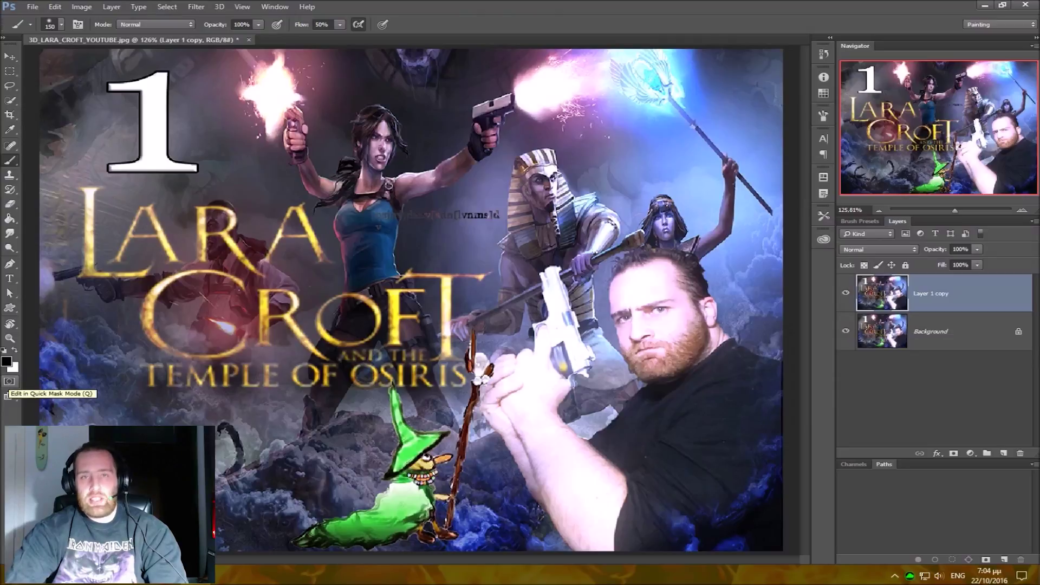
# Switch on Quick Mask mode with the 150 px brush ready to paint.
pyautogui.click(9, 383)
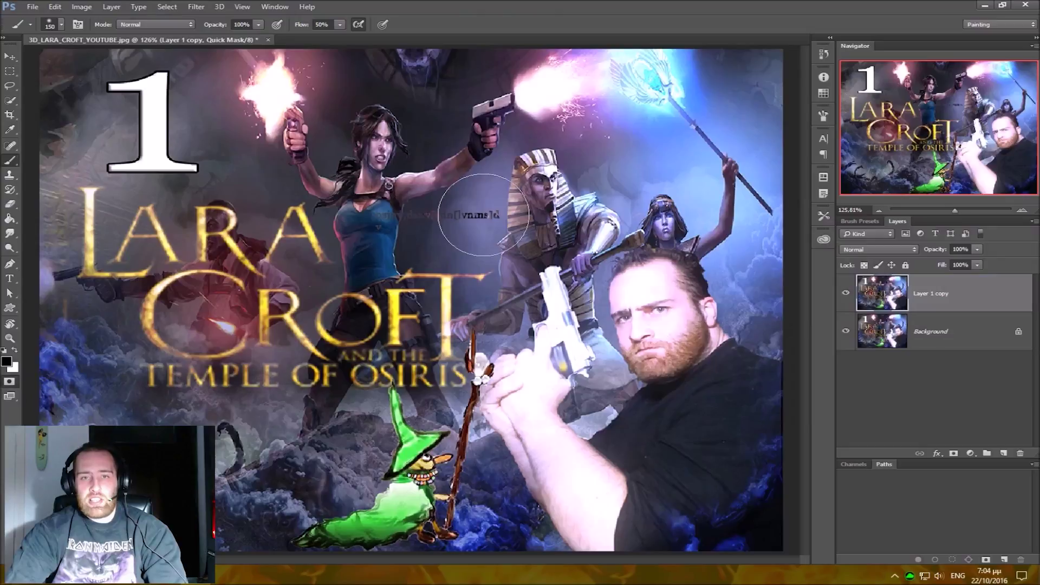
# Paint Quick Mask over the background between Lara and the pharaoh, the left clouds and the C of CROFT.
pyautogui.moveTo(423, 244); pyautogui.dragTo(534, 140)
pyautogui.moveTo(614, 153); pyautogui.dragTo(688, 161)
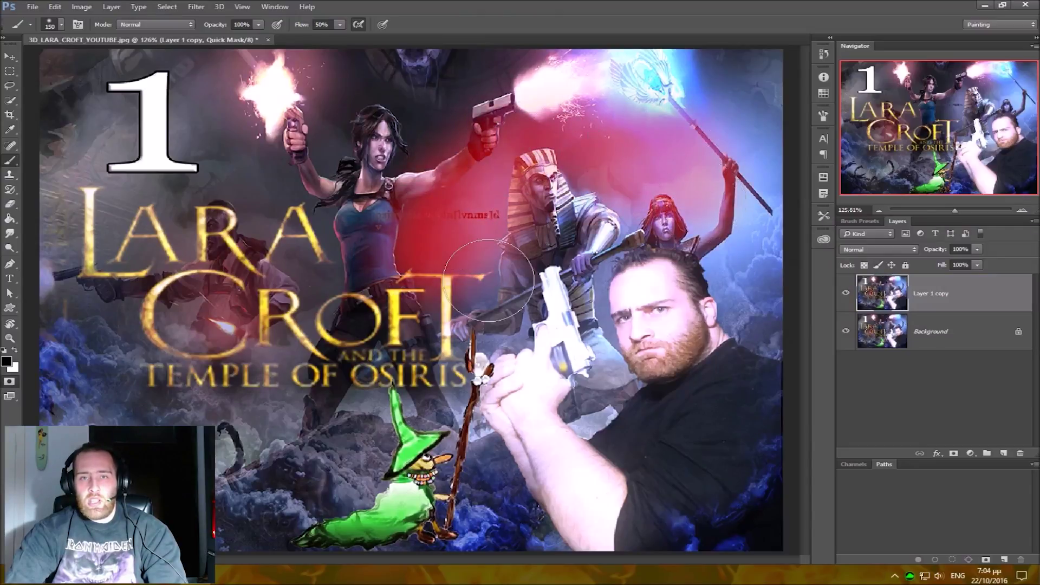
pyautogui.moveTo(347, 434)
pyautogui.mouseDown()
pyautogui.moveTo(252, 510)
pyautogui.moveTo(95, 359)
pyautogui.moveTo(55, 194)
pyautogui.moveTo(127, 70)
pyautogui.mouseUp()
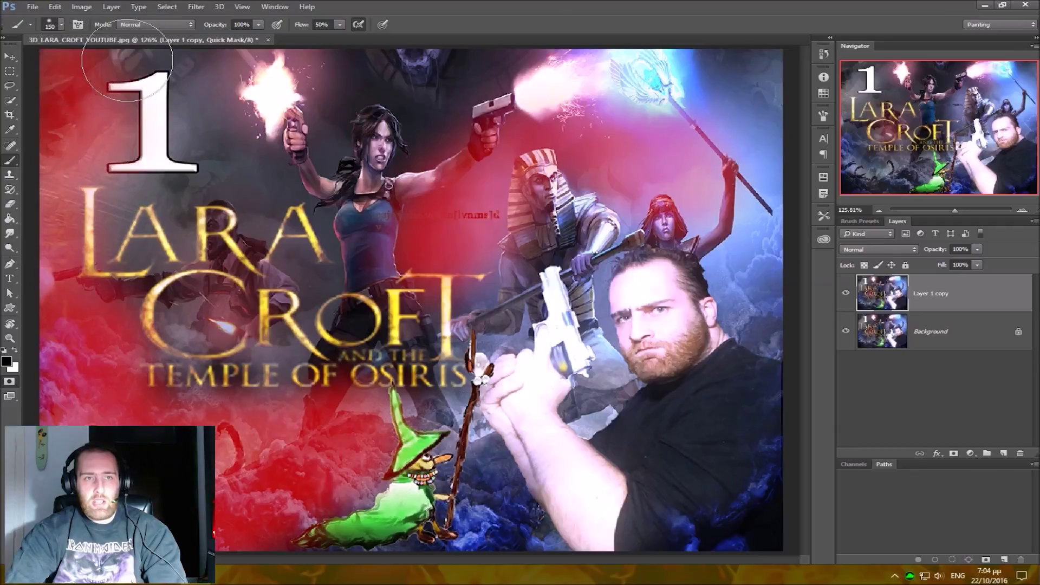
pyautogui.press('[')
pyautogui.press('[')
pyautogui.press('[')
pyautogui.press(']')
pyautogui.press(']')
pyautogui.moveTo(169, 56)
pyautogui.mouseDown()
pyautogui.moveTo(259, 186)
pyautogui.moveTo(199, 119)
pyautogui.mouseUp()
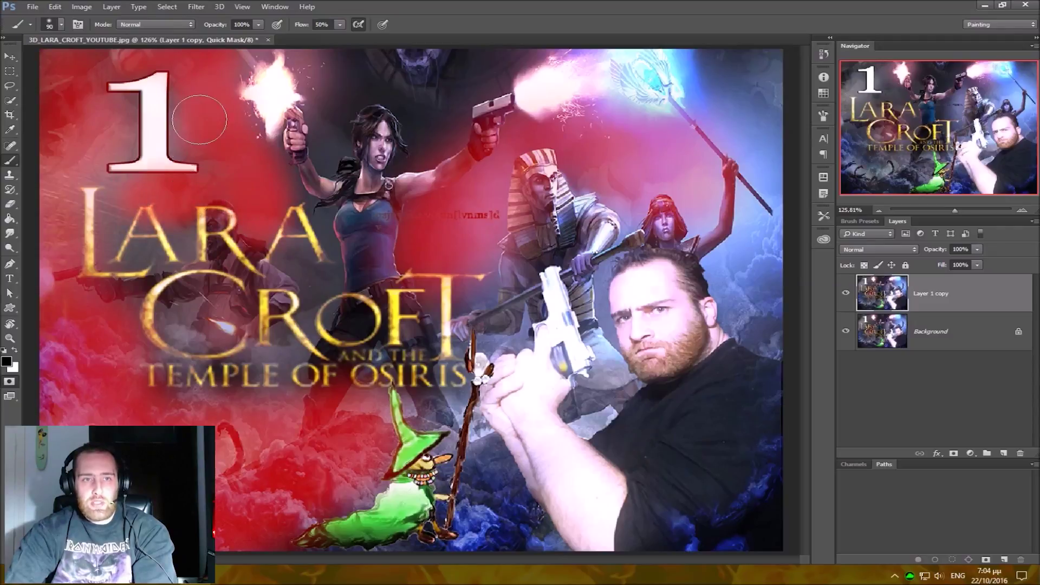
pyautogui.press('[')
pyautogui.moveTo(179, 295)
pyautogui.mouseDown()
pyautogui.moveTo(186, 308)
pyautogui.moveTo(343, 270)
pyautogui.mouseUp()
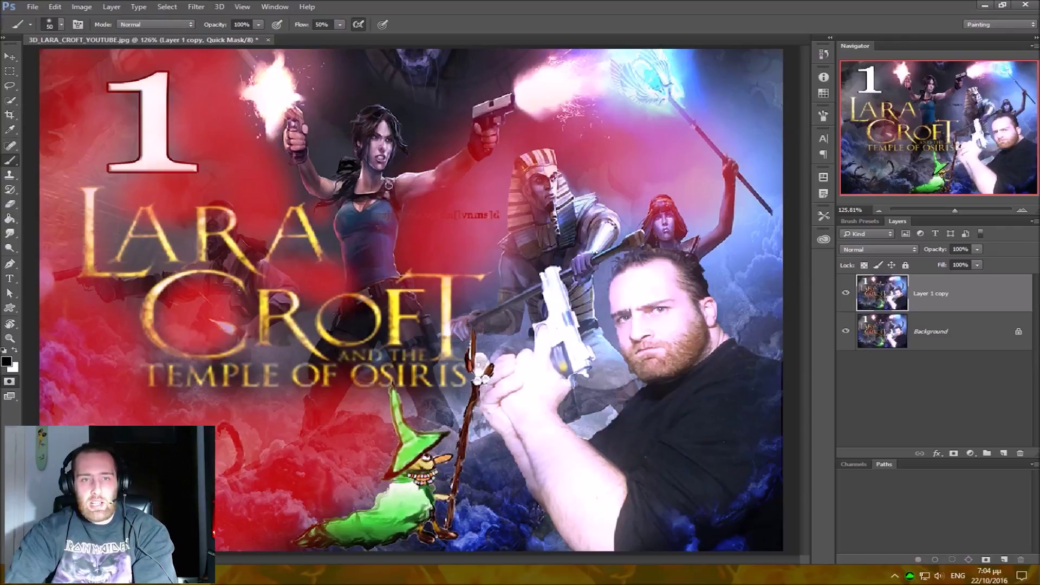
# Paint Quick Mask over the dark areas around Lara's head, above the gun, top-right and the bottom clouds.
pyautogui.click(331, 234)
pyautogui.moveTo(330, 145)
pyautogui.mouseDown()
pyautogui.moveTo(372, 97)
pyautogui.moveTo(428, 117)
pyautogui.moveTo(417, 157)
pyautogui.moveTo(455, 100)
pyautogui.mouseUp()
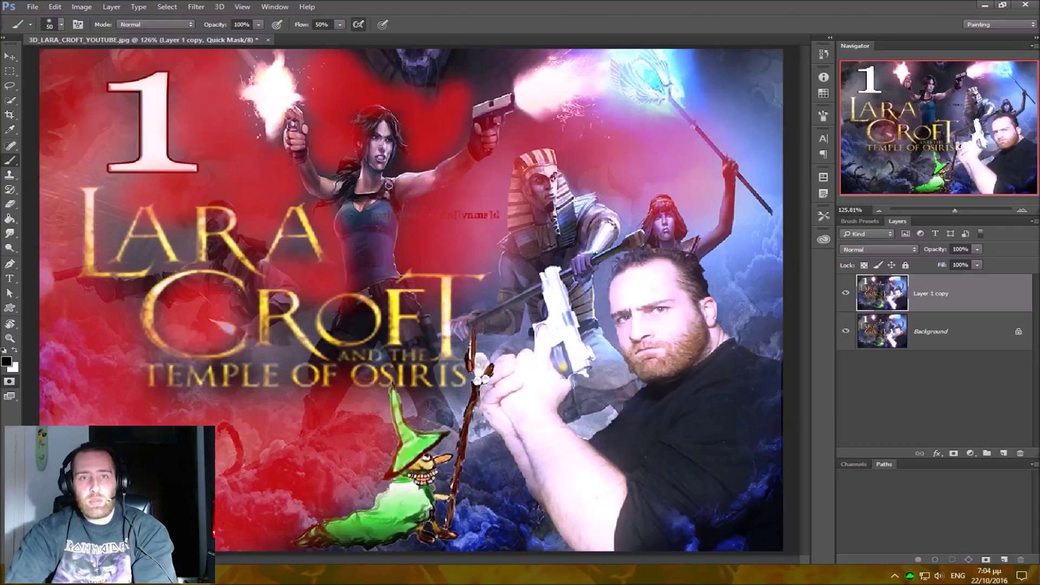
pyautogui.moveTo(476, 95); pyautogui.dragTo(553, 60)
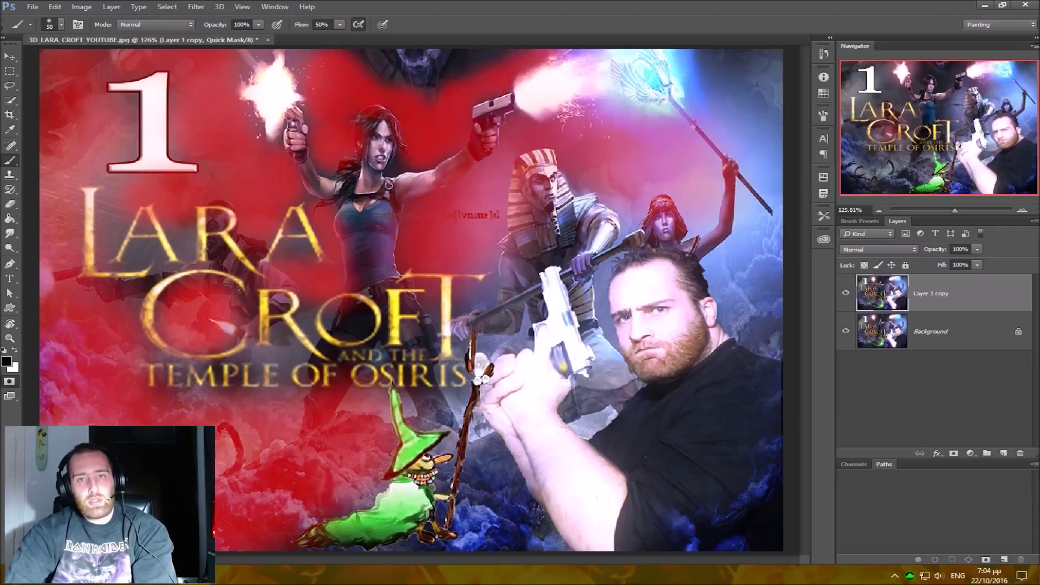
pyautogui.moveTo(721, 75); pyautogui.dragTo(754, 123)
pyautogui.press(']')
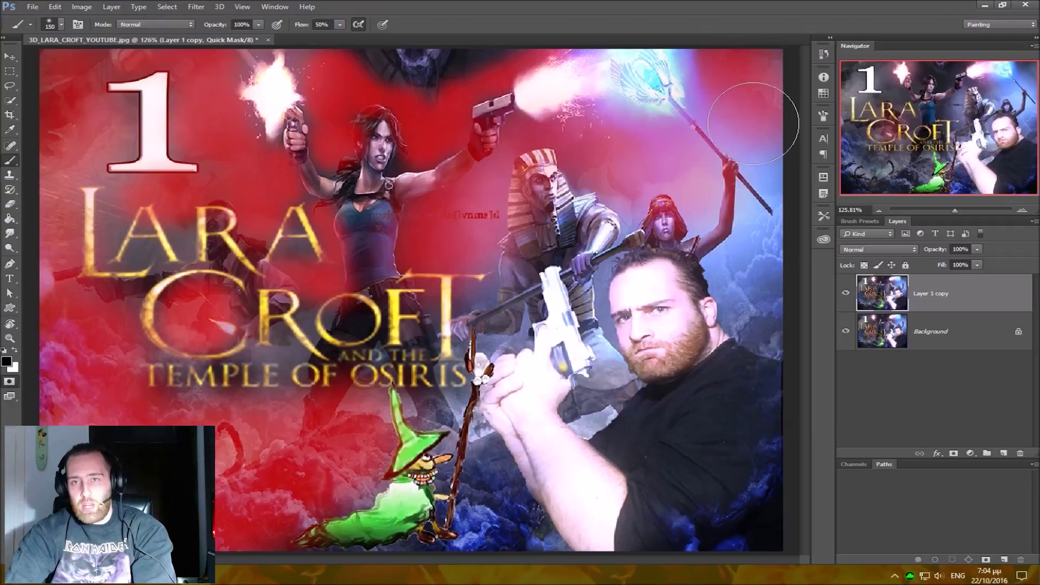
pyautogui.moveTo(455, 542)
pyautogui.mouseDown()
pyautogui.moveTo(488, 515)
pyautogui.moveTo(492, 471)
pyautogui.mouseUp()
pyautogui.press('[')
pyautogui.press('[')
pyautogui.press('[')
pyautogui.press('[')
pyautogui.moveTo(780, 531)
pyautogui.mouseDown()
pyautogui.moveTo(709, 551)
pyautogui.moveTo(705, 537)
pyautogui.mouseUp()
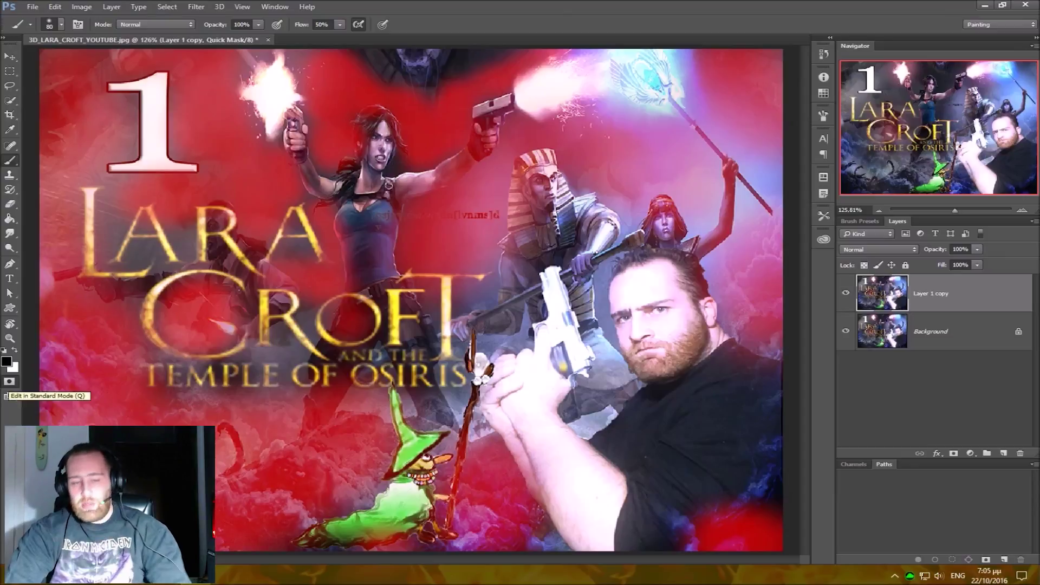
# Turn the painted Quick Mask into a selection and add it as a layer mask on Layer 1 copy.
pyautogui.click(9, 381)
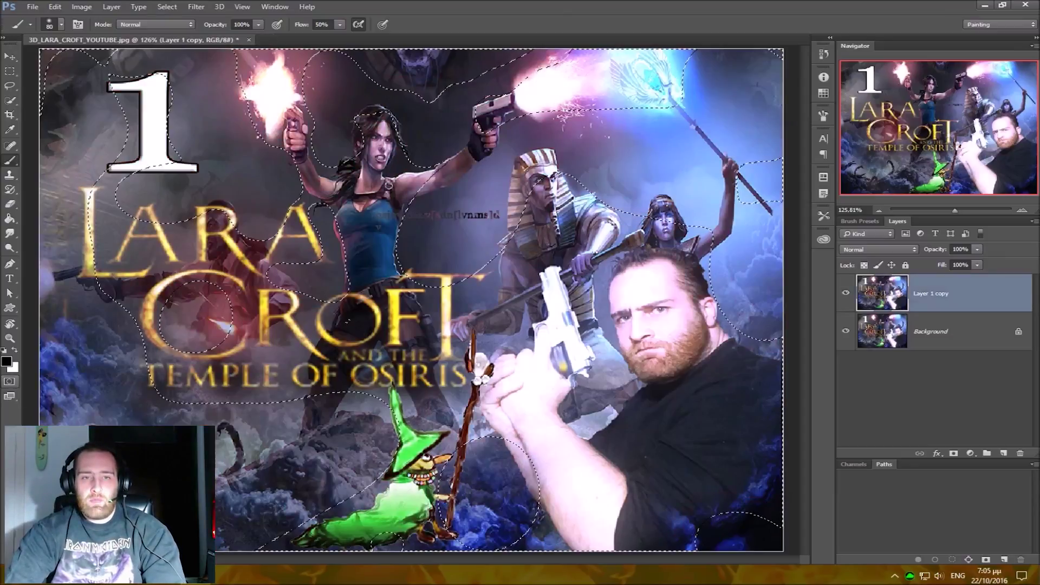
pyautogui.click(10, 56)
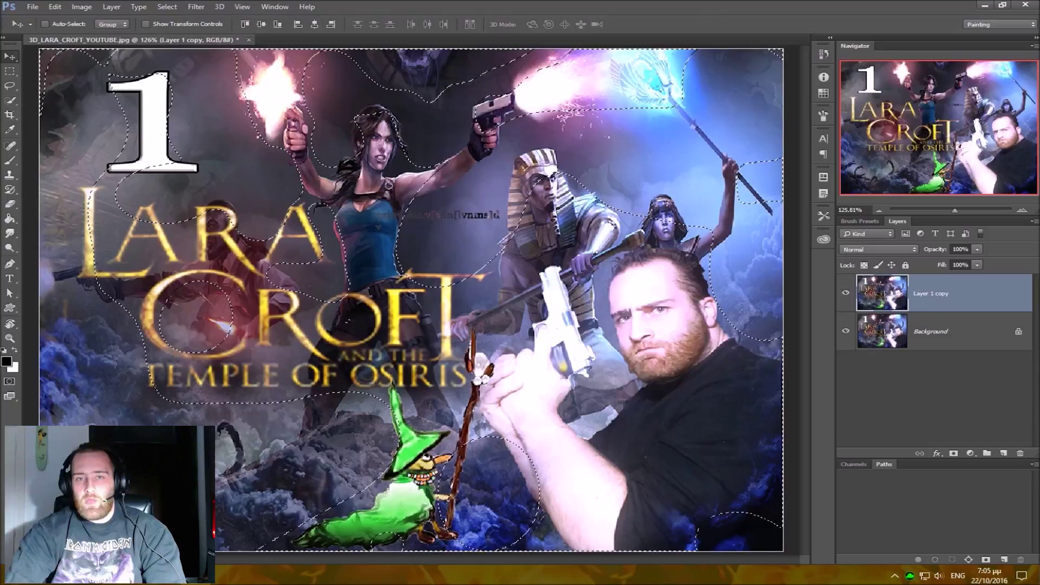
pyautogui.click(954, 453)
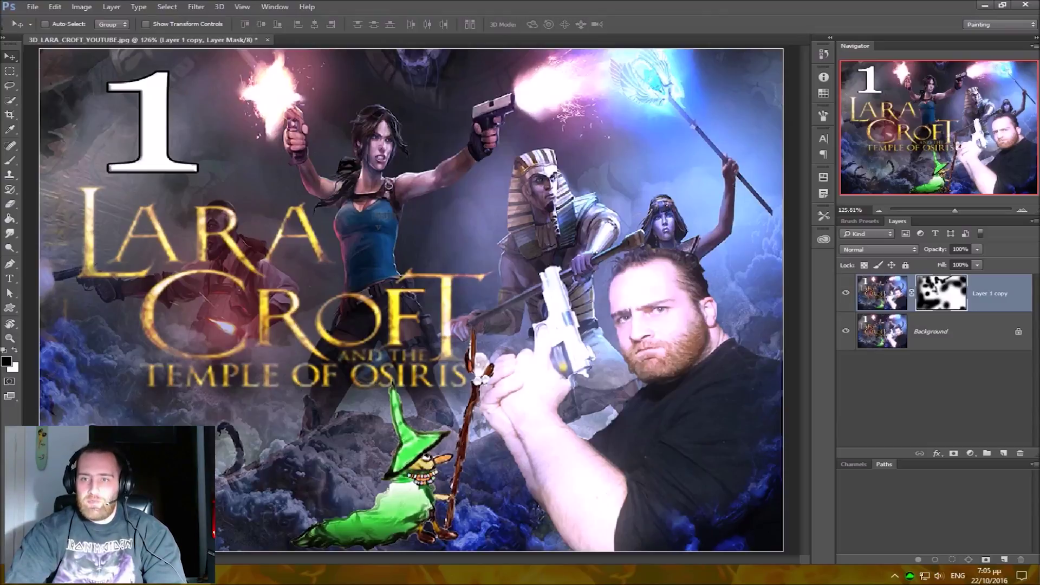
# Delete the trial layer mask and return to Quick Mode with the Brush tool.
pyautogui.rightClick(942, 295)
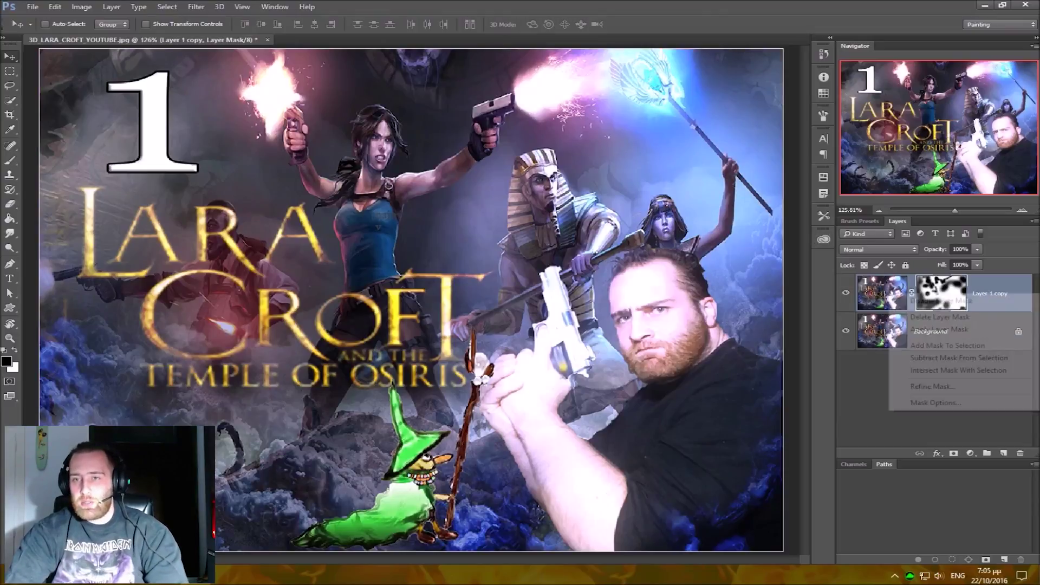
pyautogui.click(940, 318)
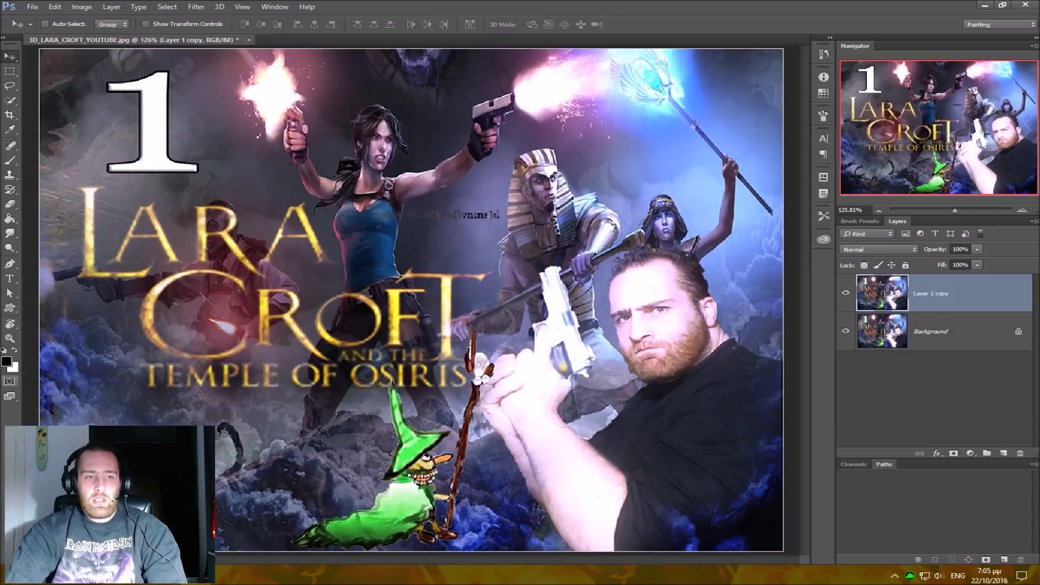
pyautogui.press('q')
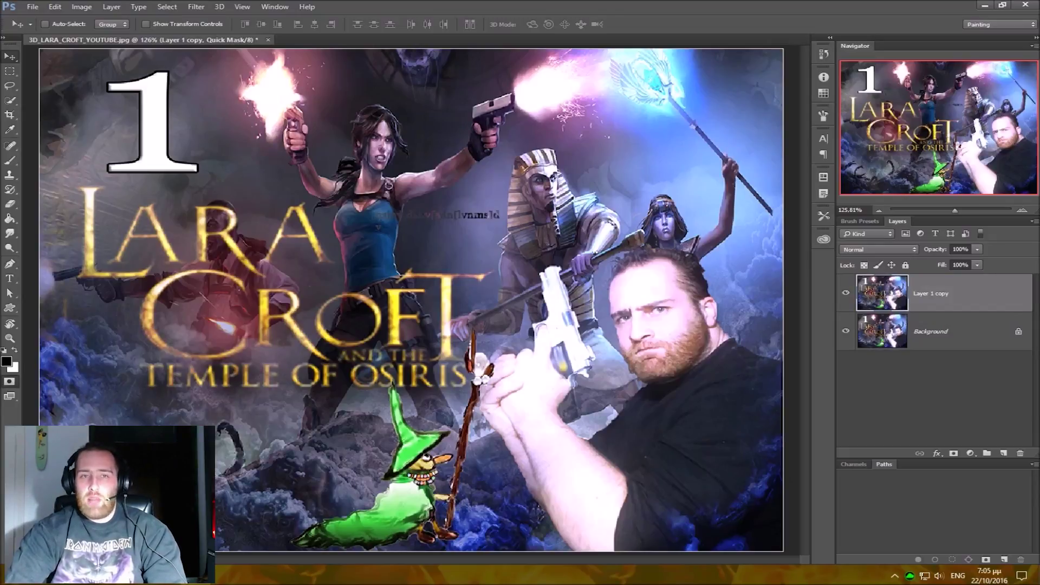
pyautogui.press('b')
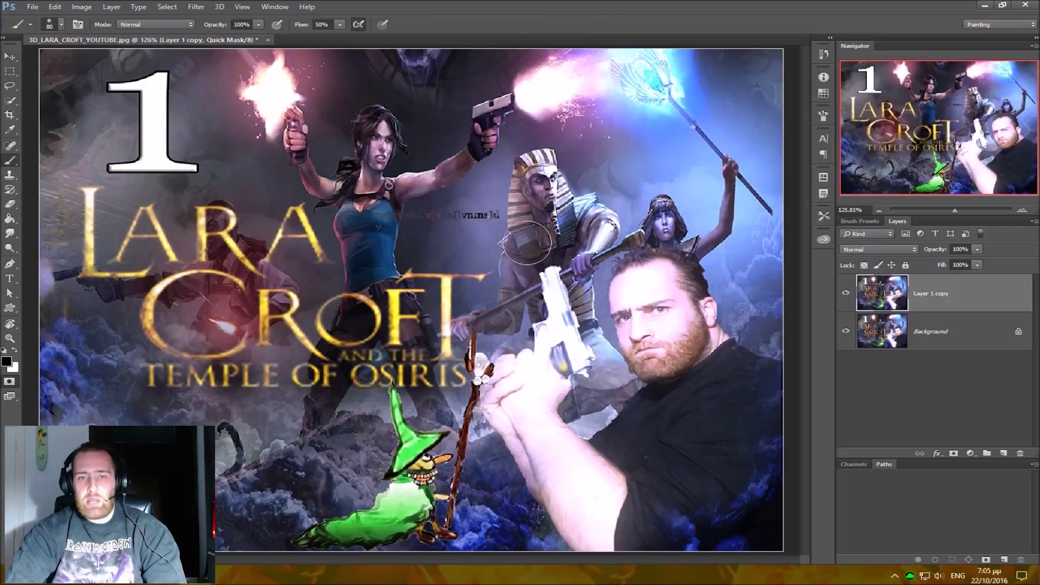
# Paint Quick Mask over the man's gun, hand and shirt, then invert the resulting selection.
pyautogui.moveTo(551, 287)
pyautogui.mouseDown()
pyautogui.moveTo(507, 379)
pyautogui.moveTo(668, 515)
pyautogui.mouseUp()
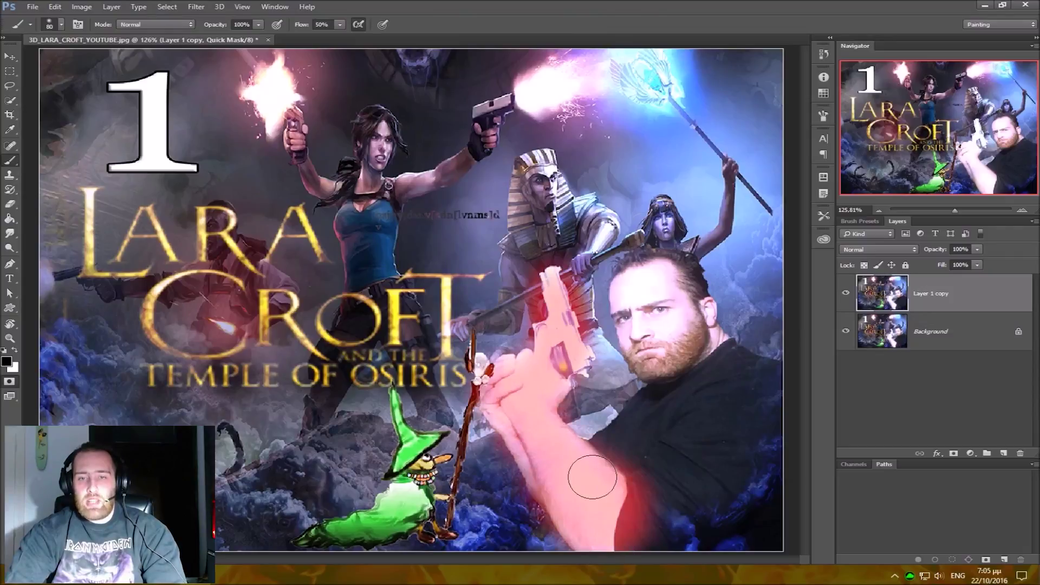
pyautogui.moveTo(699, 477)
pyautogui.mouseDown()
pyautogui.moveTo(708, 437)
pyautogui.moveTo(634, 432)
pyautogui.moveTo(778, 406)
pyautogui.moveTo(773, 383)
pyautogui.moveTo(721, 342)
pyautogui.moveTo(659, 365)
pyautogui.moveTo(628, 282)
pyautogui.moveTo(664, 271)
pyautogui.moveTo(686, 336)
pyautogui.mouseUp()
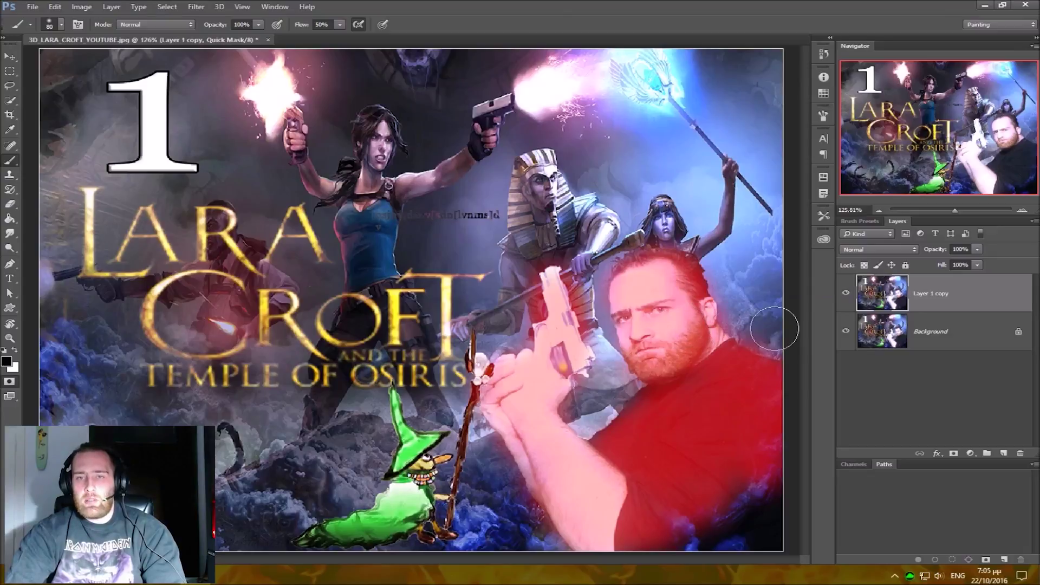
pyautogui.click(10, 381)
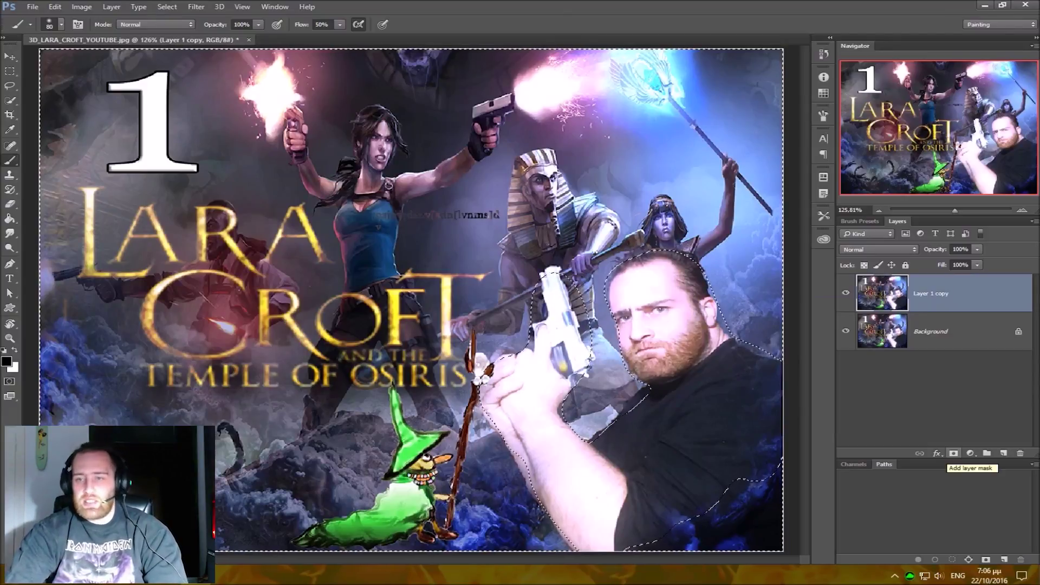
pyautogui.hotkey('ctrl', 'shift', 'i')
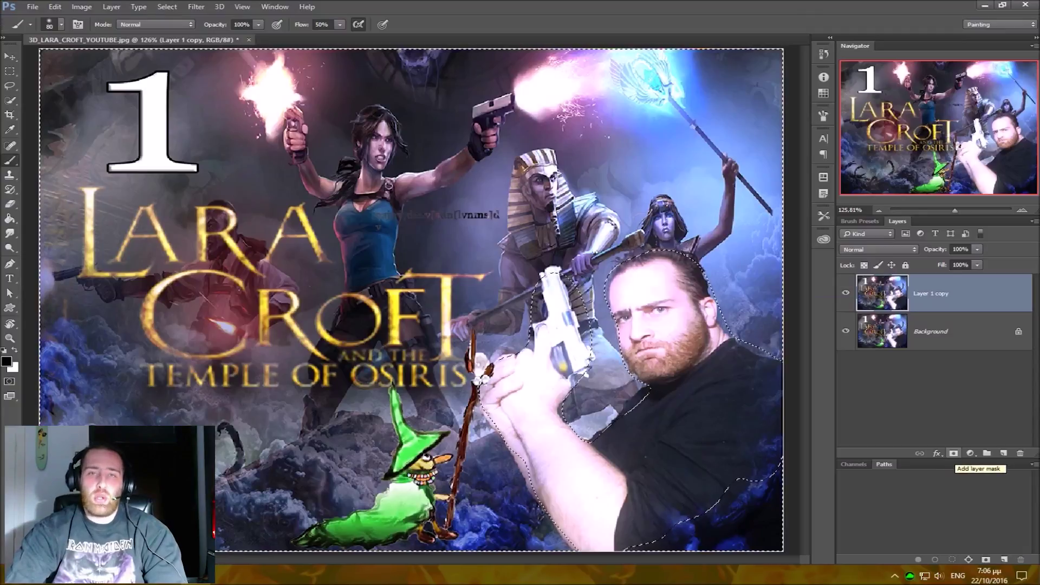
# Add a layer mask to Layer 1 copy from the inverted selection, hiding the man's area.
pyautogui.click(954, 453)
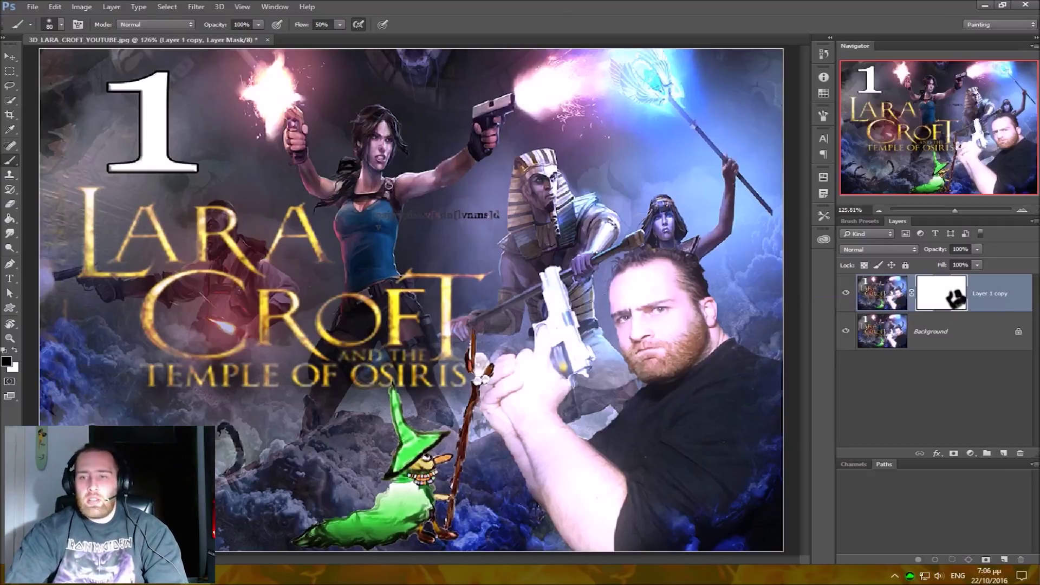
pyautogui.click(970, 453)
# Add a Curves adjustment clipped to Layer 1 copy with its point at input 97, output 67.
pyautogui.click(926, 271)
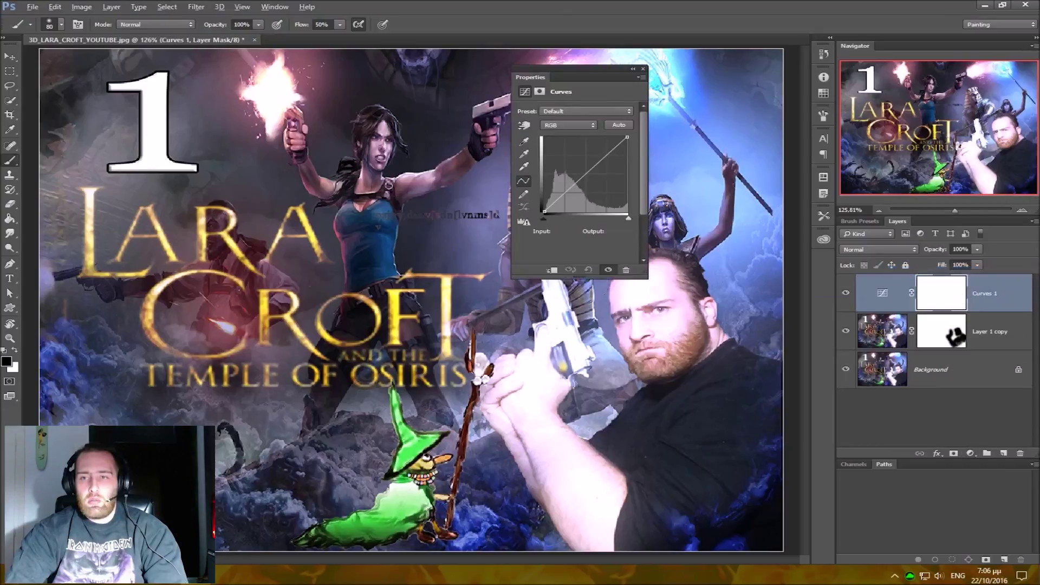
pyautogui.hotkey('ctrl', 'alt', 'g')
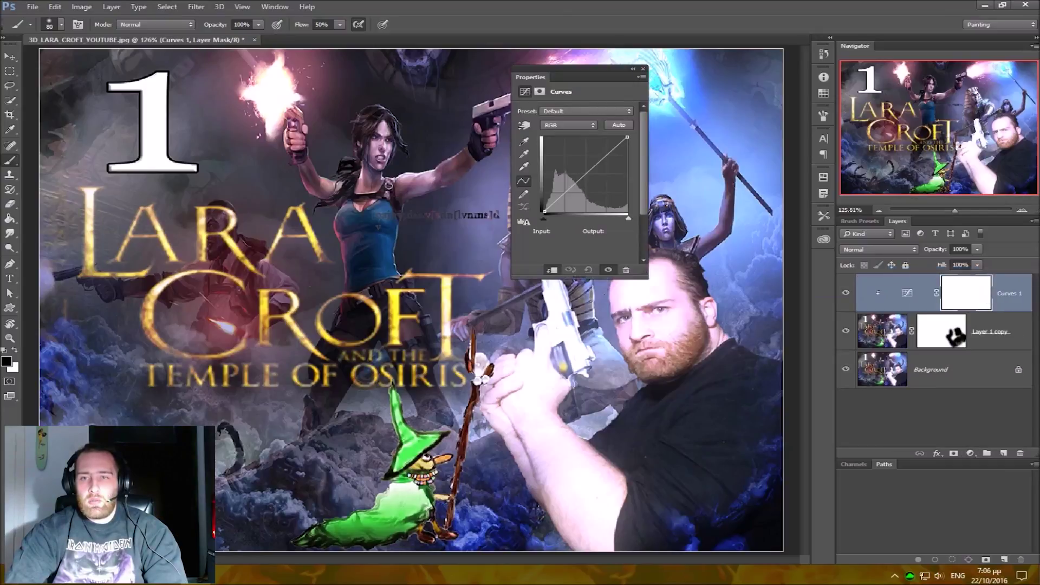
pyautogui.moveTo(575, 77); pyautogui.dragTo(340, 66)
pyautogui.moveTo(326, 179); pyautogui.dragTo(331, 188)
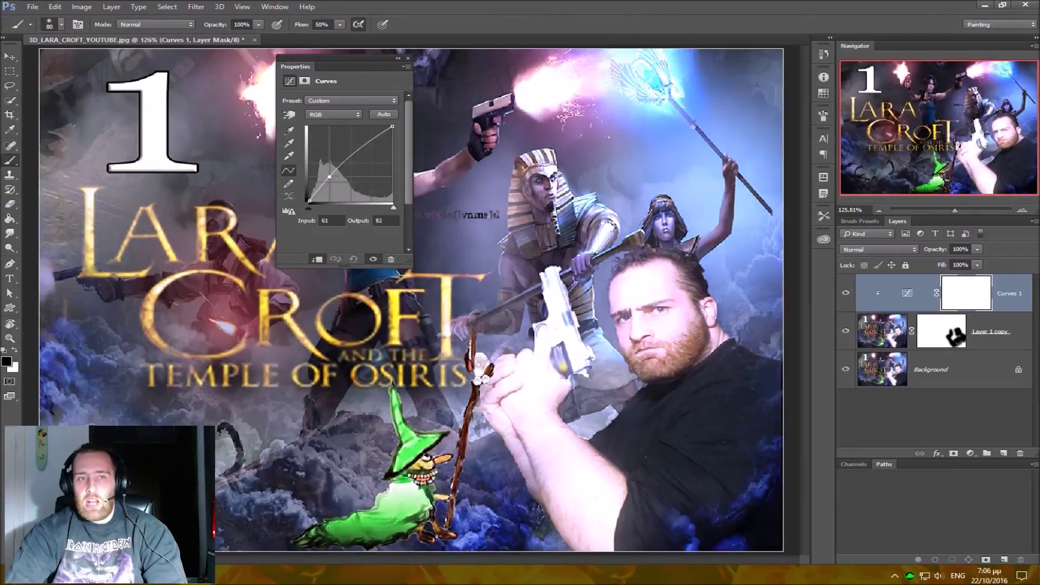
pyautogui.moveTo(331, 188); pyautogui.dragTo(335, 174)
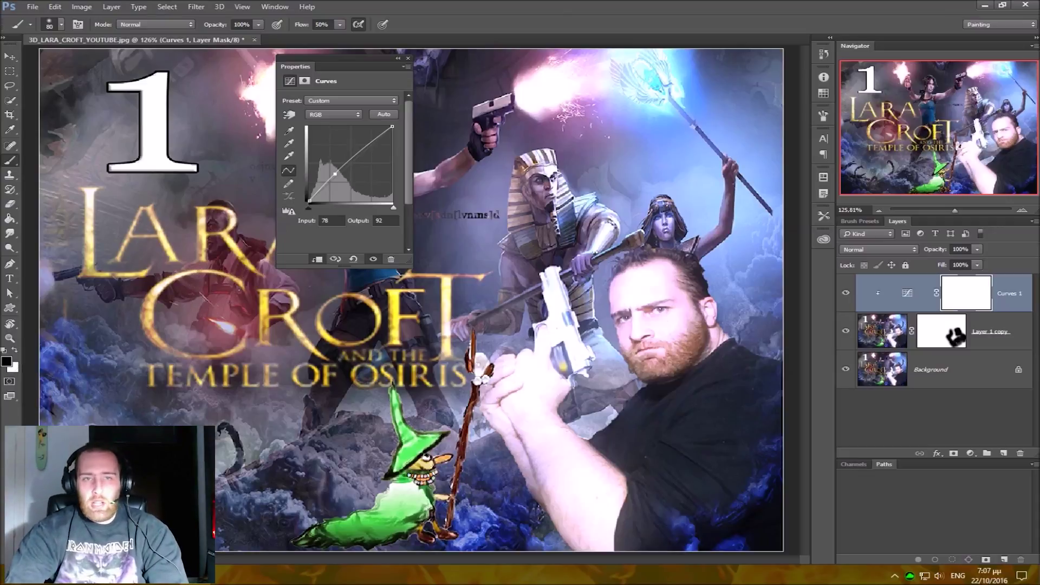
pyautogui.moveTo(335, 174); pyautogui.dragTo(341, 181)
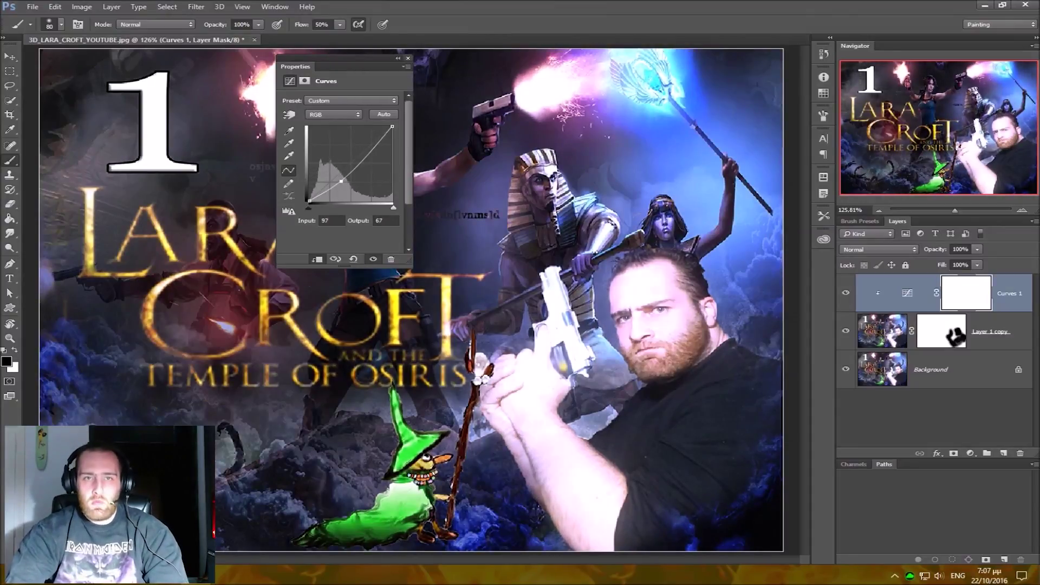
pyautogui.click(409, 58)
pyautogui.rightClick(1019, 294)
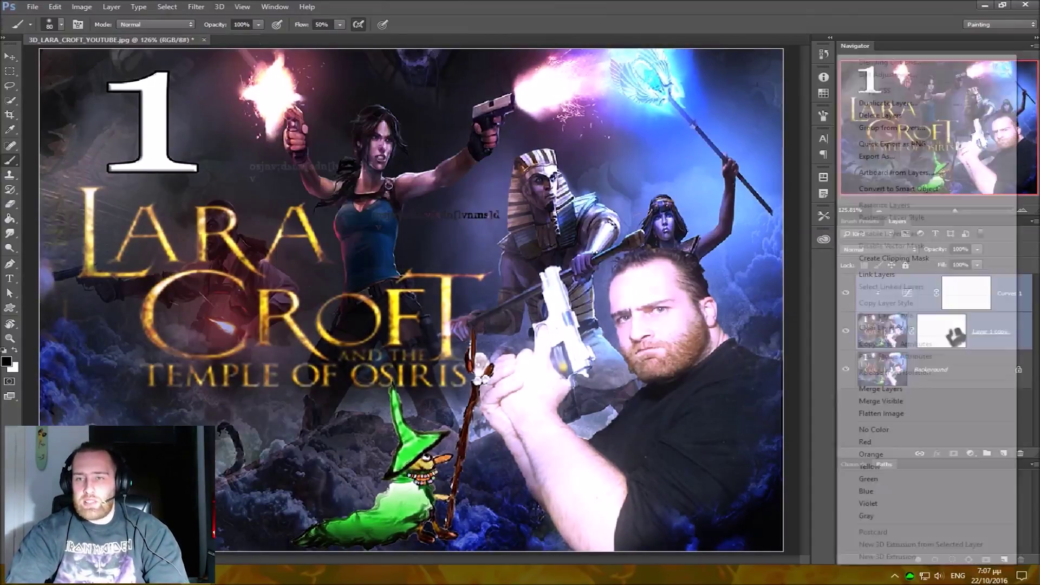
# Flatten the image and duplicate the artwork as Layer 1 above Background.
pyautogui.click(1003, 389)
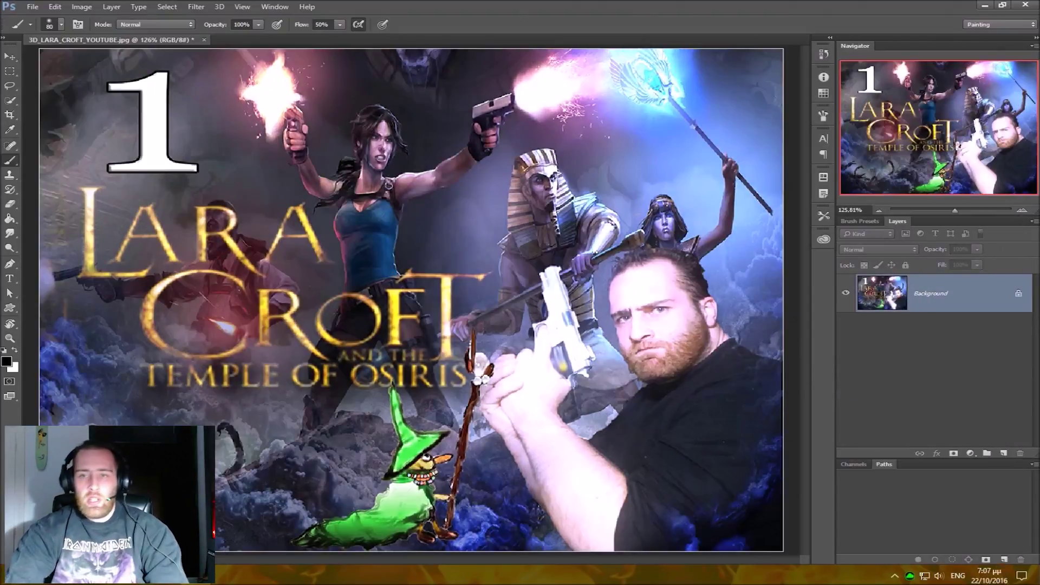
pyautogui.hotkey('ctrl', 'j')
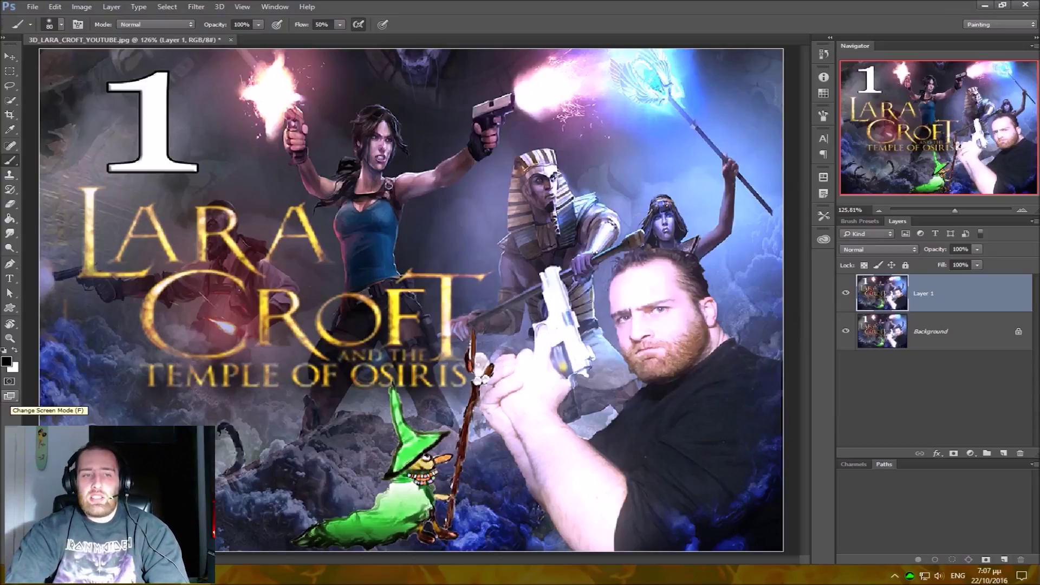
pyautogui.click(10, 397)
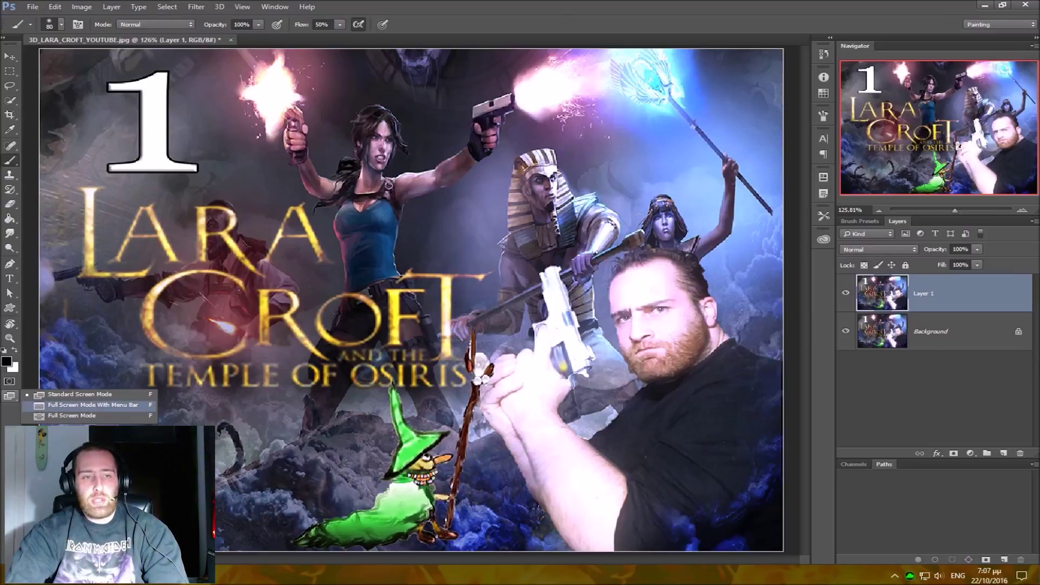
pyautogui.click(86, 405)
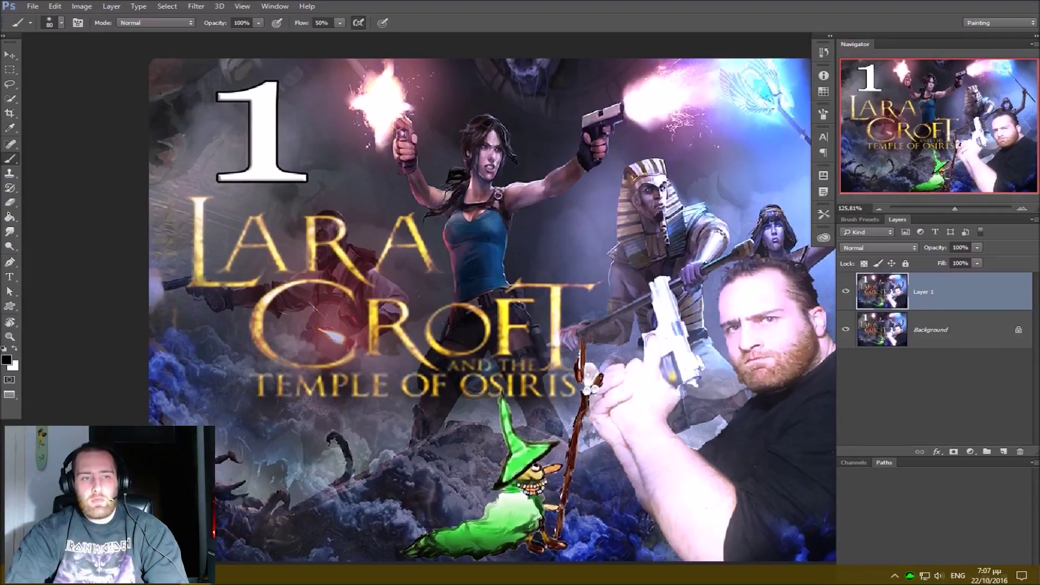
pyautogui.click(9, 395)
pyautogui.click(65, 417)
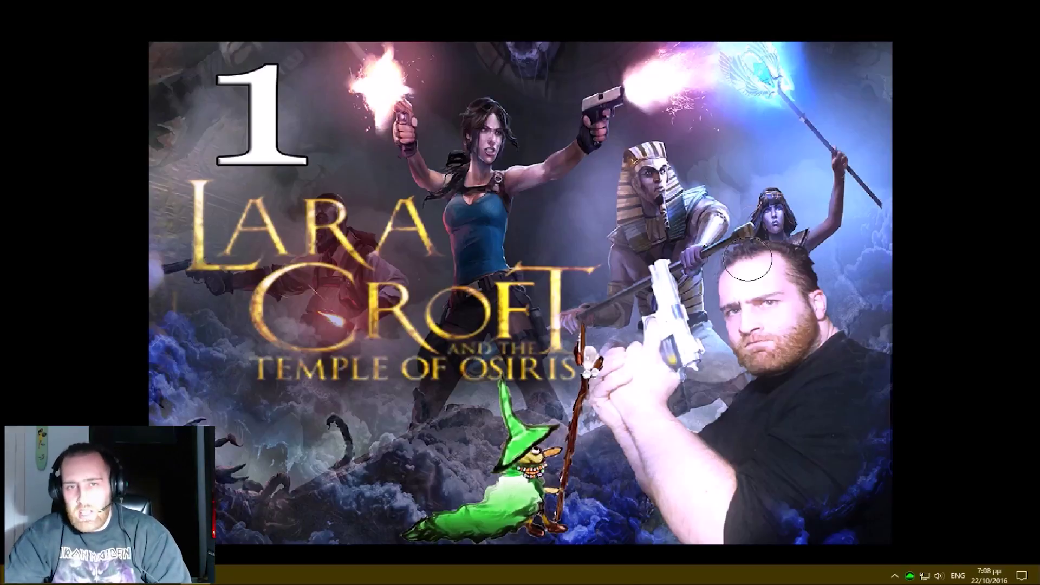
pyautogui.press('f')
pyautogui.press('f')
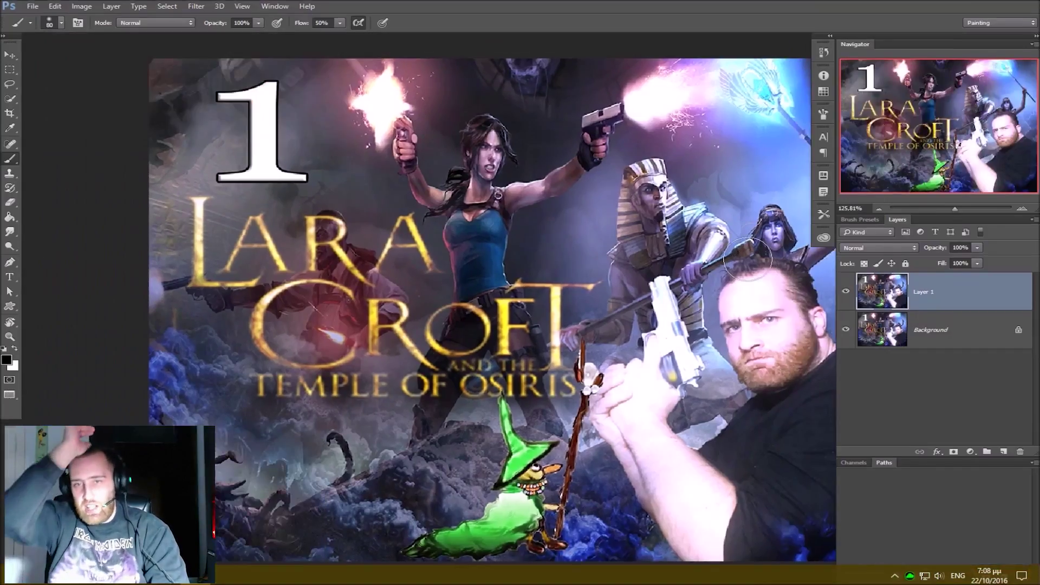
pyautogui.press('f')
pyautogui.press('f')
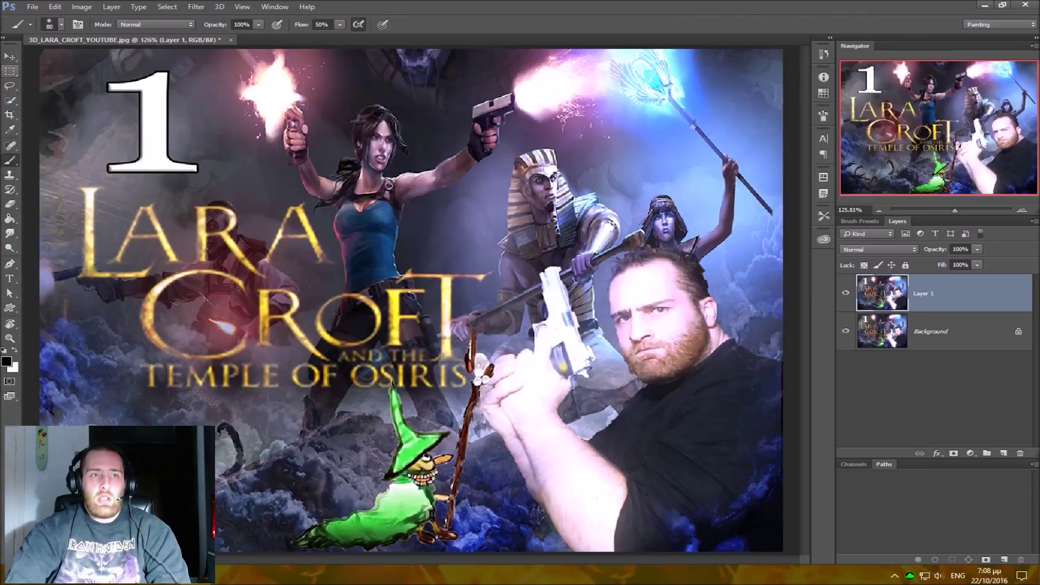
# Switch to the Move and Hand tools, then hide Photoshop to show the desktop.
pyautogui.click(10, 56)
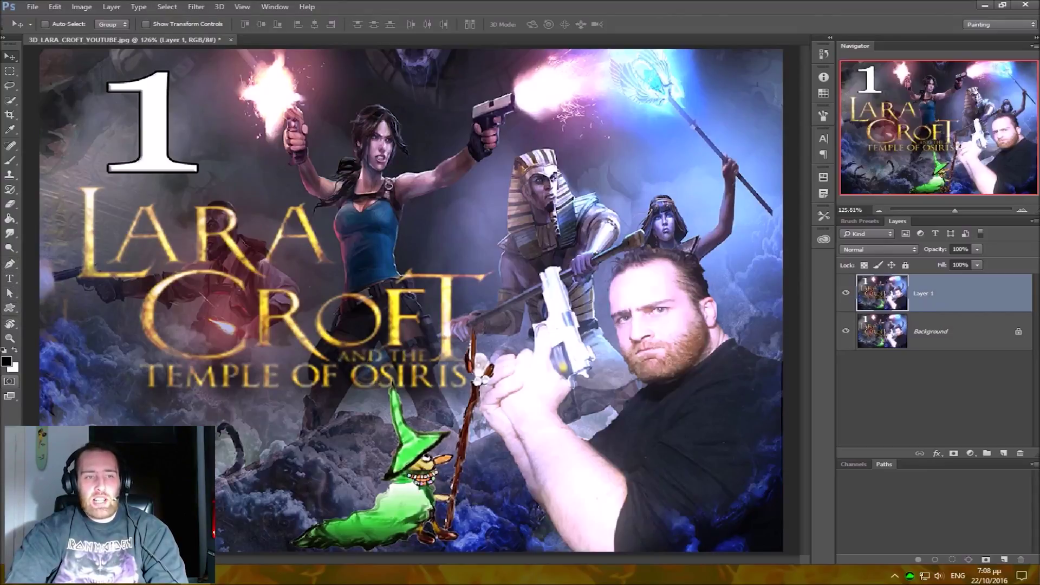
pyautogui.click(10, 324)
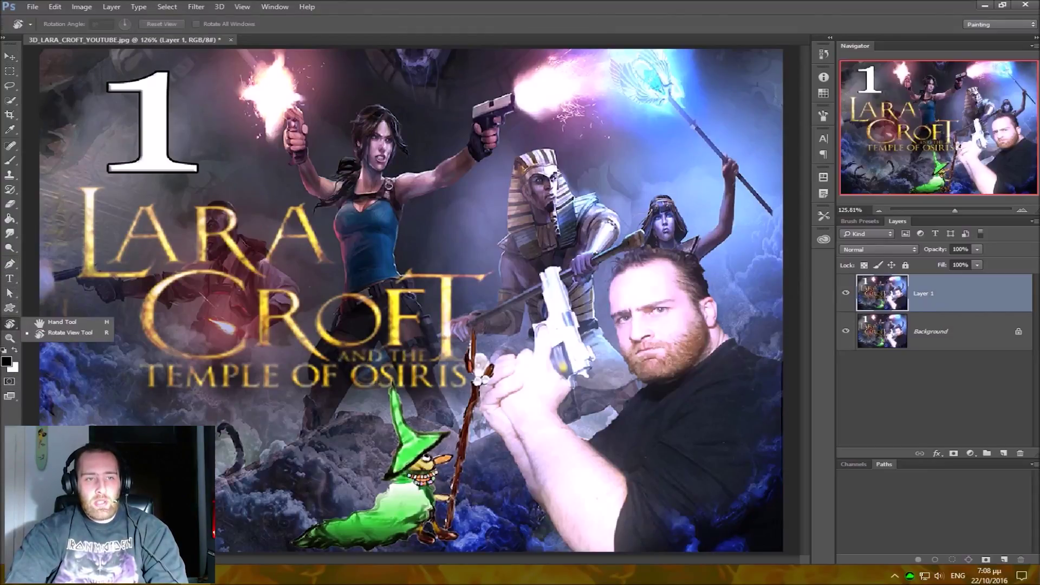
pyautogui.click(62, 322)
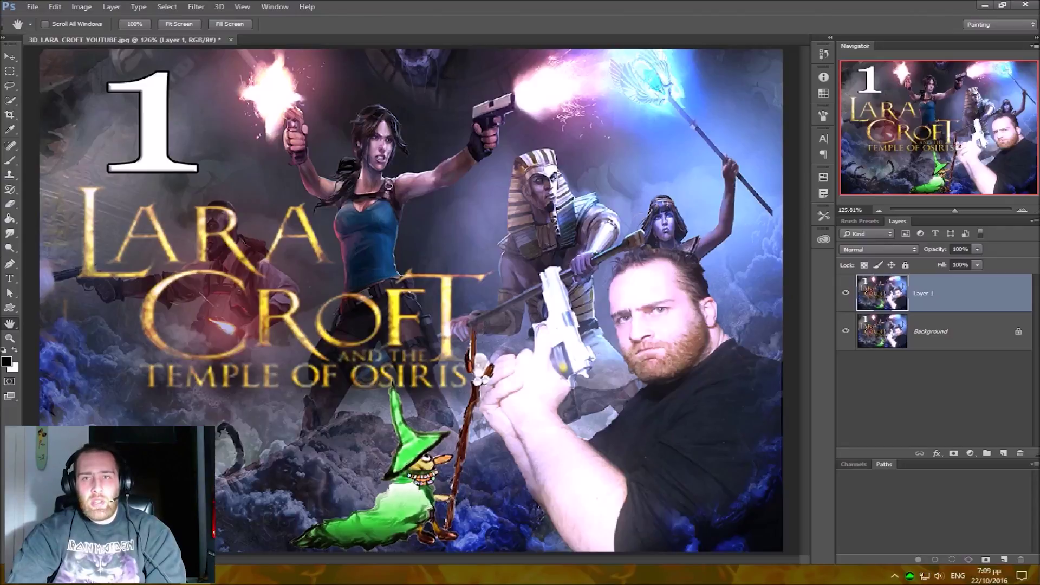
pyautogui.press('super+d')
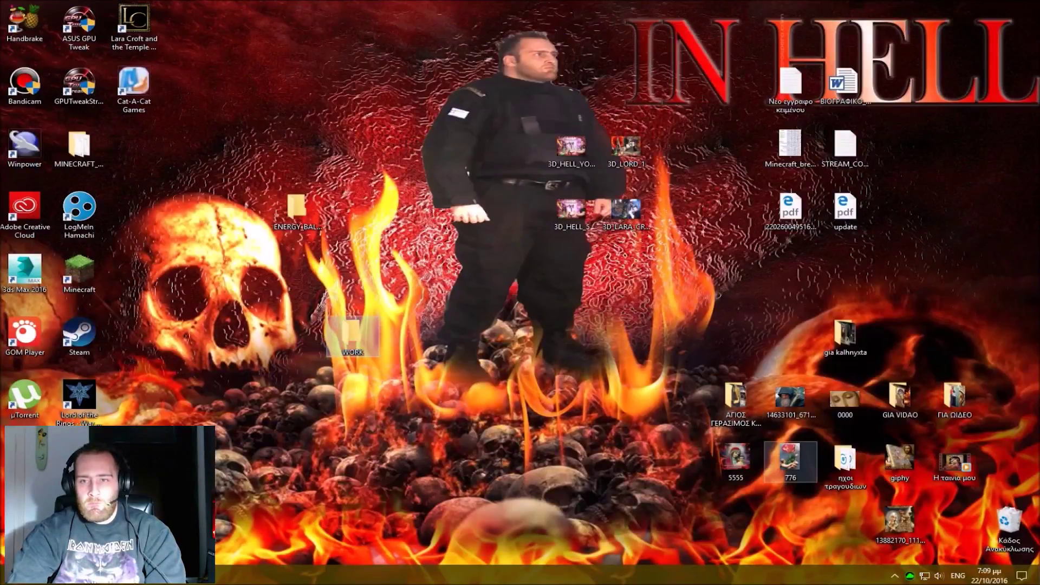
# Bring the cloud photo in as a new layer and enlarge it to about 66% × 77.71%.
pyautogui.press('super+d')
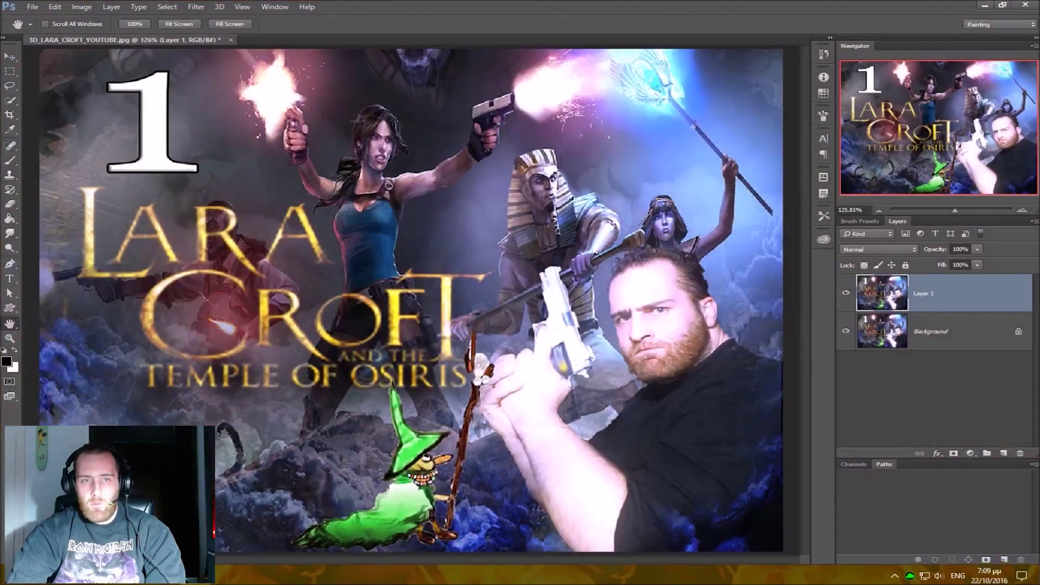
pyautogui.press('v')
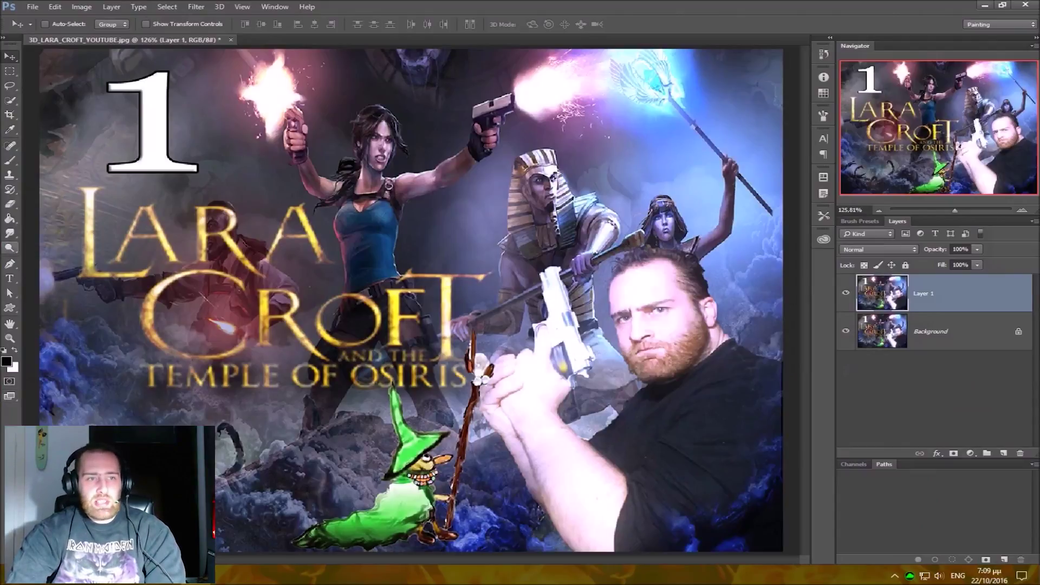
pyautogui.click(10, 175)
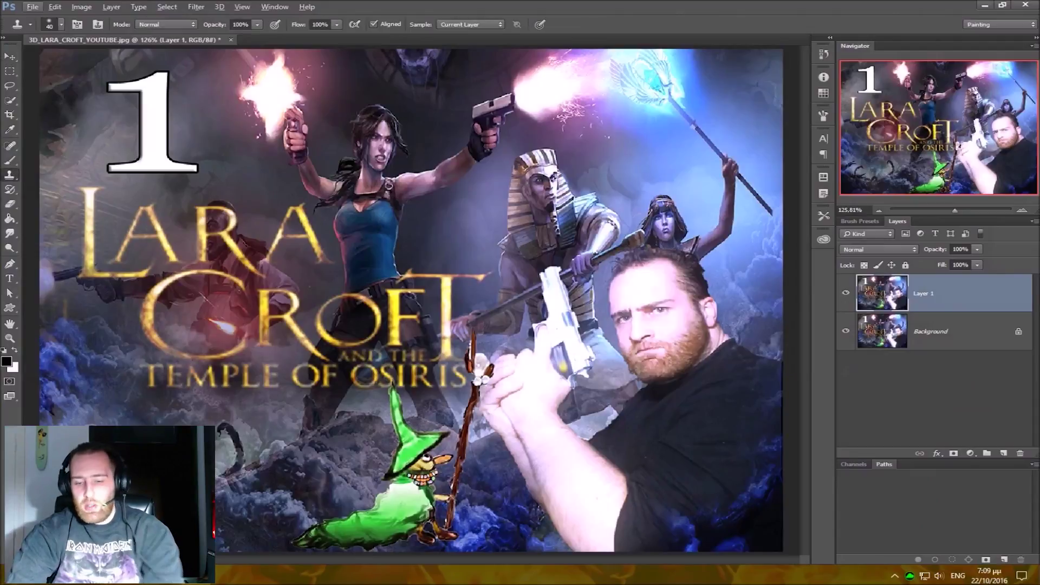
pyautogui.press('v')
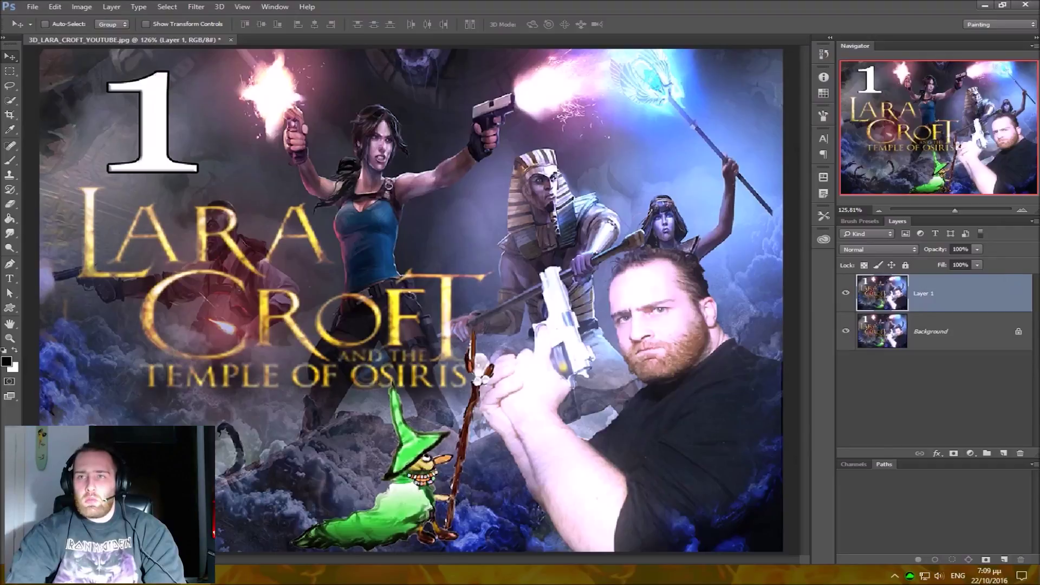
pyautogui.press('super+d')
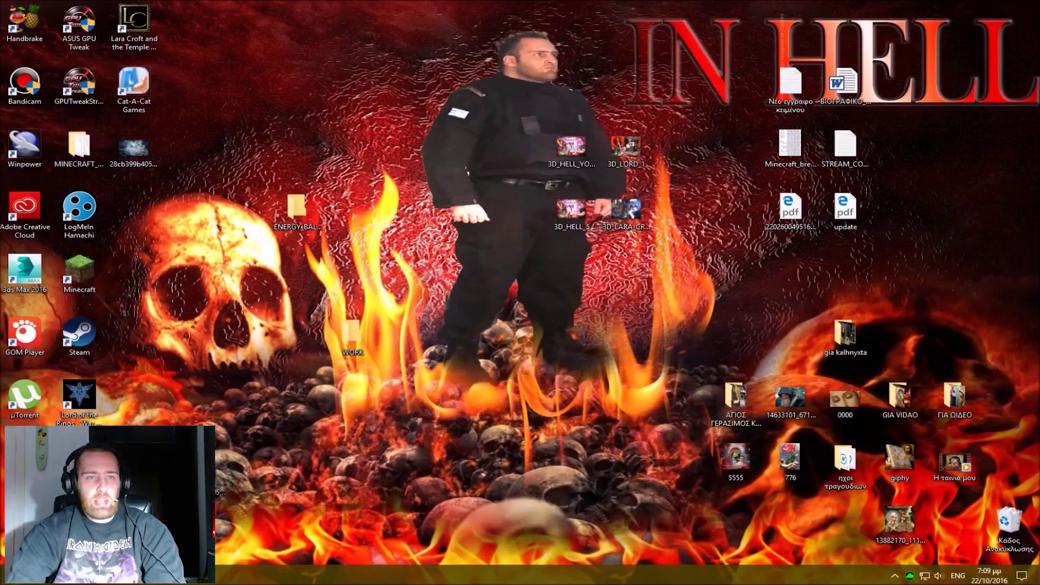
pyautogui.press('super+d')
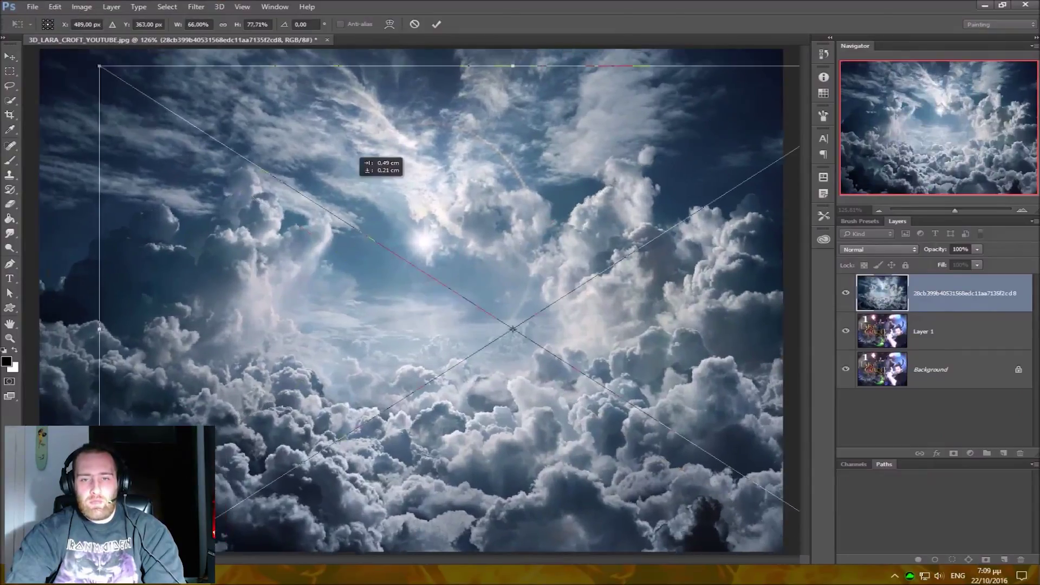
pyautogui.moveTo(355, 160); pyautogui.dragTo(458, 171)
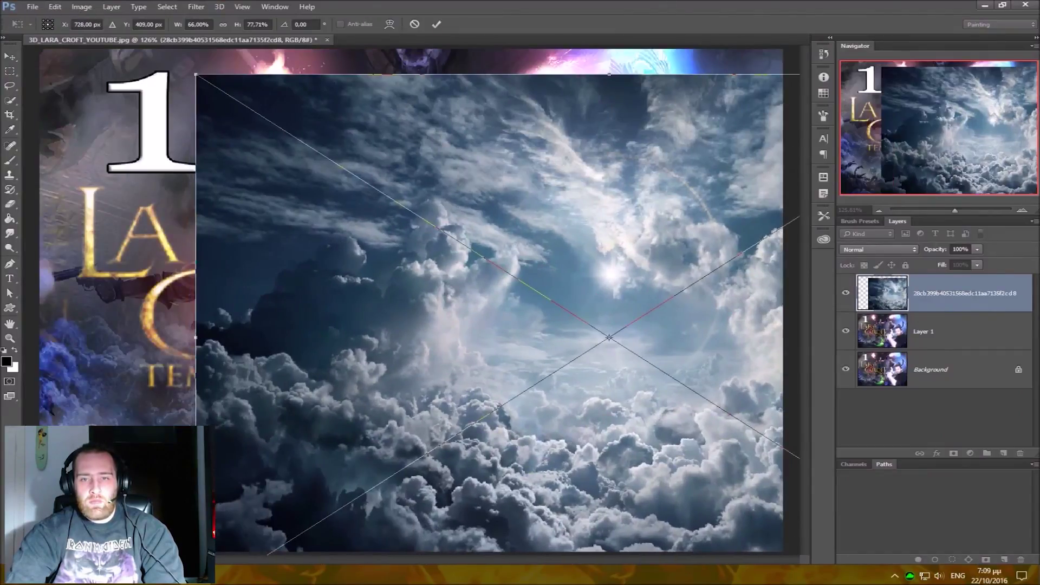
# Commit the cloud transform and add a clipped Curves adjustment with a contrast-boosting S-curve.
pyautogui.press('Return')
pyautogui.click(970, 453)
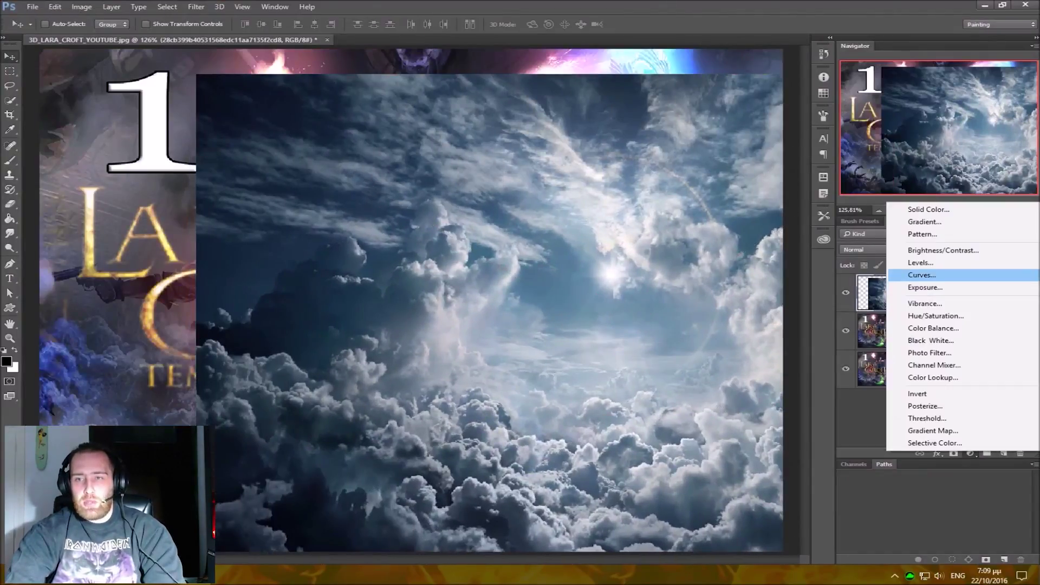
pyautogui.click(924, 275)
pyautogui.hotkey('ctrl', 'alt', 'g')
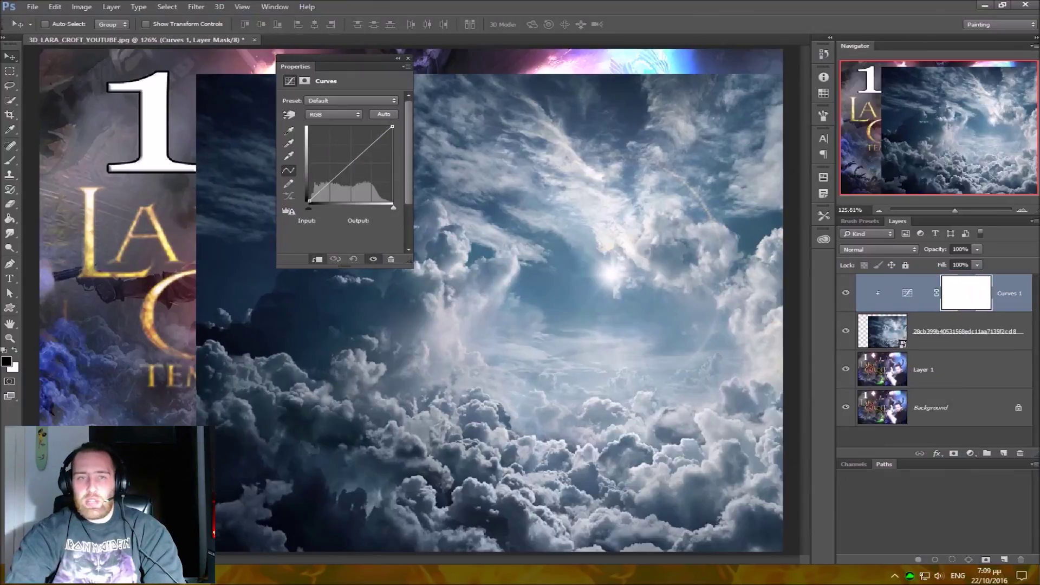
pyautogui.moveTo(338, 195)
pyautogui.mouseDown()
pyautogui.moveTo(330, 191)
pyautogui.moveTo(346, 156)
pyautogui.moveTo(329, 189)
pyautogui.mouseUp()
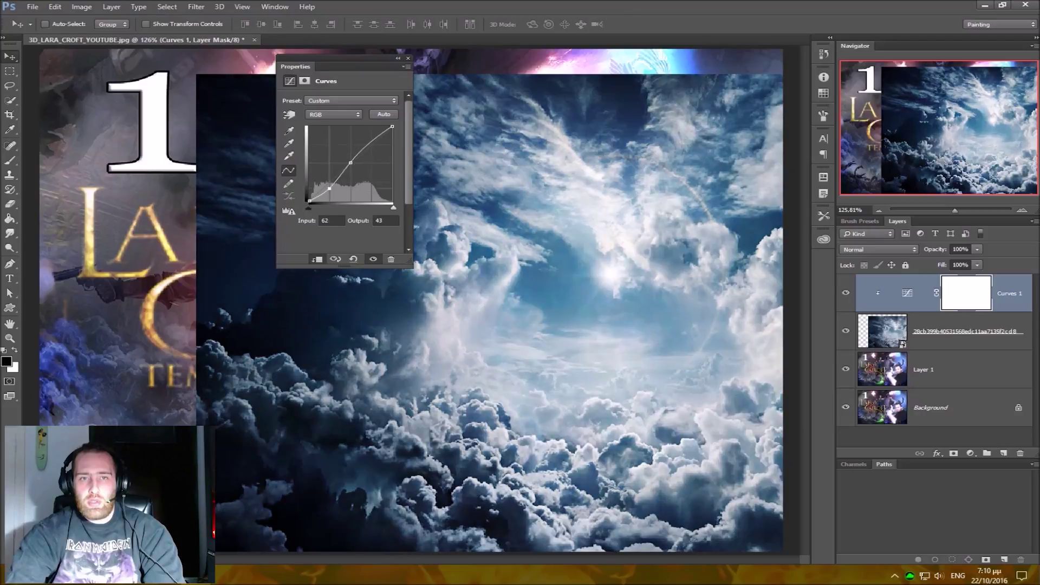
pyautogui.click(408, 58)
# Tint the clouds deep blue with a colorized Hue/Saturation (Hue 233, Sat 55) and add a white layer mask.
pyautogui.click(965, 331)
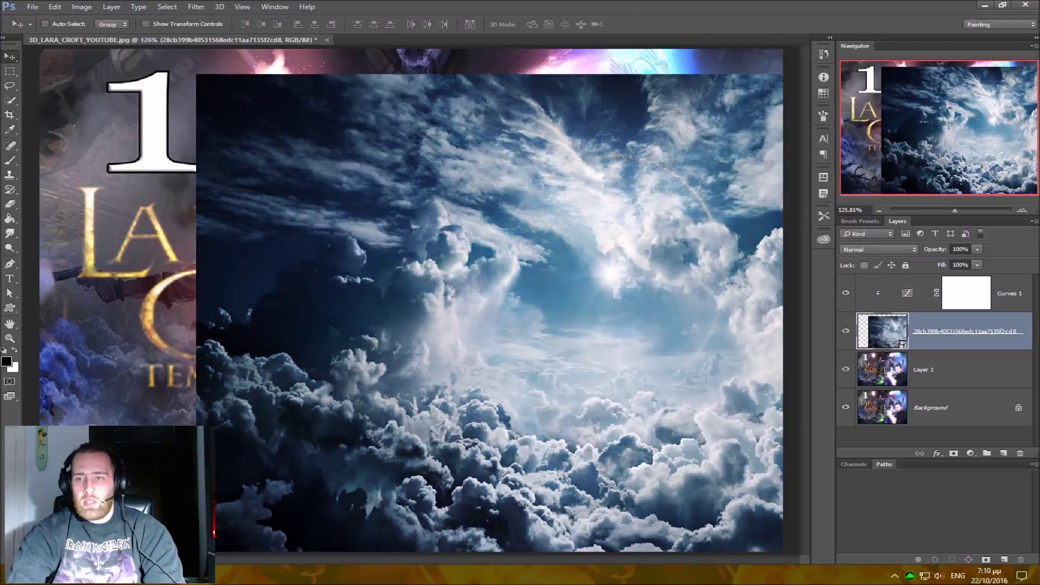
pyautogui.click(971, 453)
pyautogui.click(932, 316)
pyautogui.click(342, 204)
pyautogui.moveTo(285, 142)
pyautogui.mouseDown()
pyautogui.moveTo(356, 142)
pyautogui.moveTo(346, 166)
pyautogui.mouseUp()
pyautogui.click(408, 58)
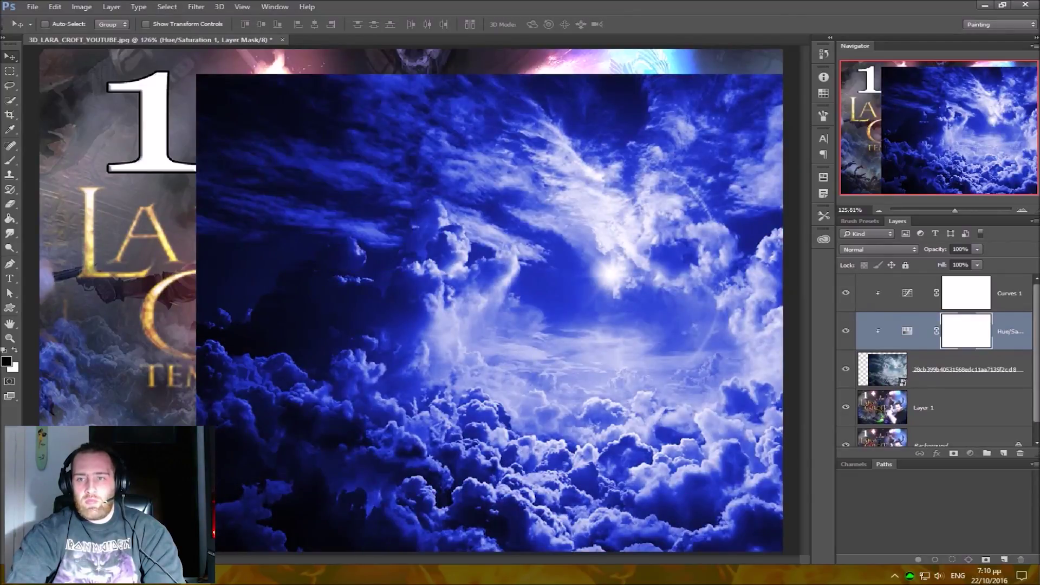
pyautogui.click(964, 369)
pyautogui.click(954, 453)
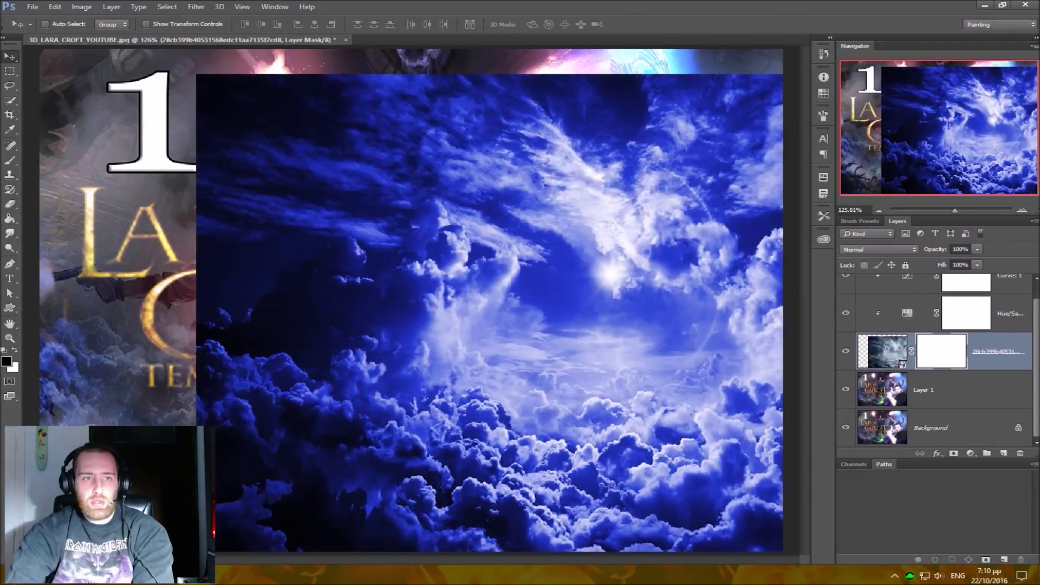
# Paint black on the cloud mask with 800 then 500 px brushes over the left artwork and pharaoh figures.
pyautogui.click(9, 160)
pyautogui.press(']')
pyautogui.press(']')
pyautogui.press(']')
pyautogui.moveTo(222, 141); pyautogui.dragTo(233, 352)
pyautogui.press('[')
pyautogui.press('[')
pyautogui.press('[')
pyautogui.moveTo(385, 130); pyautogui.dragTo(412, 130)
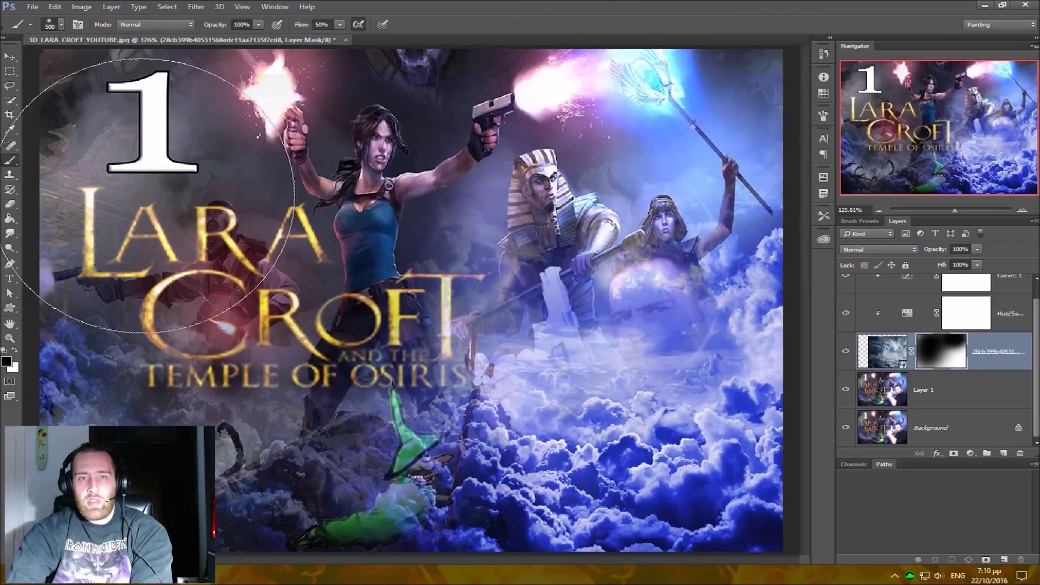
# Clear clouds from the gun and face at 175 px, then restore clouds over the lower arm at 200 px.
pyautogui.press('[')
pyautogui.press('[')
pyautogui.press('[')
pyautogui.moveTo(558, 336)
pyautogui.mouseDown()
pyautogui.moveTo(589, 364)
pyautogui.moveTo(585, 466)
pyautogui.moveTo(541, 412)
pyautogui.moveTo(661, 433)
pyautogui.moveTo(634, 330)
pyautogui.moveTo(697, 418)
pyautogui.moveTo(697, 441)
pyautogui.moveTo(573, 451)
pyautogui.moveTo(613, 466)
pyautogui.moveTo(536, 395)
pyautogui.moveTo(379, 461)
pyautogui.moveTo(412, 515)
pyautogui.moveTo(526, 412)
pyautogui.moveTo(699, 368)
pyautogui.moveTo(691, 400)
pyautogui.moveTo(651, 395)
pyautogui.mouseUp()
pyautogui.press(']')
pyautogui.moveTo(569, 488)
pyautogui.mouseDown()
pyautogui.moveTo(650, 520)
pyautogui.moveTo(721, 520)
pyautogui.mouseUp()
pyautogui.press('x')
pyautogui.press(']')
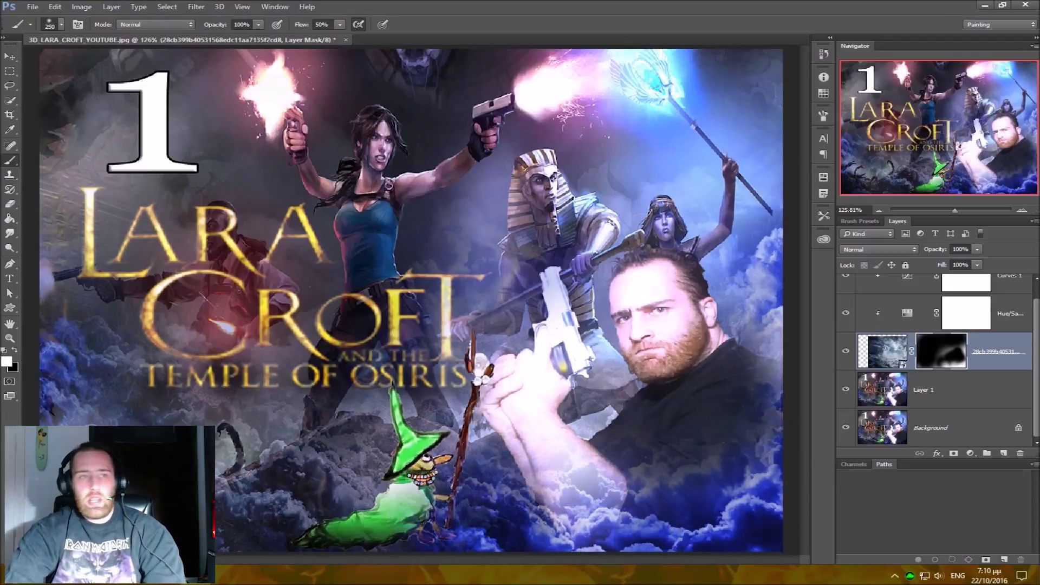
pyautogui.click(9, 56)
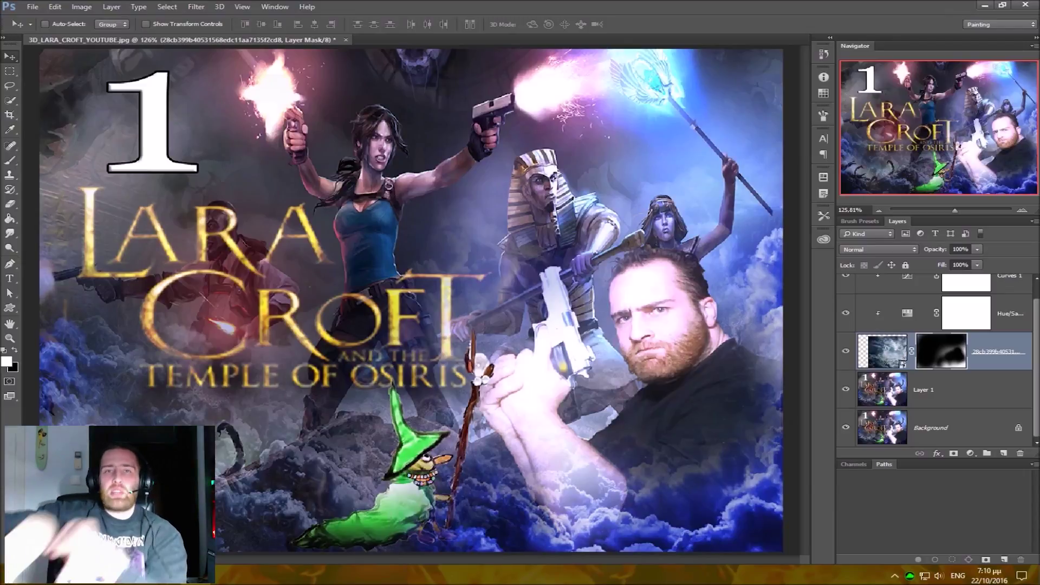
pyautogui.scroll(1, 937, 358)
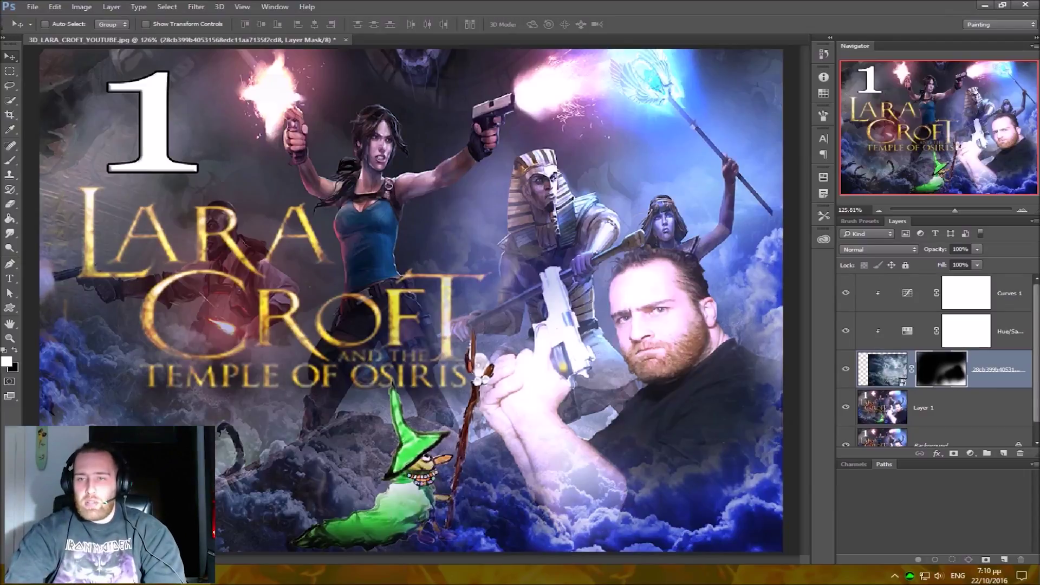
# Delete the cloud layer with its Curves and second adjustment, then minimize Photoshop to the desktop.
pyautogui.click(967, 292)
pyautogui.keyDown('shift'); pyautogui.click(992, 379); pyautogui.keyUp('shift')
pyautogui.rightClick(992, 379)
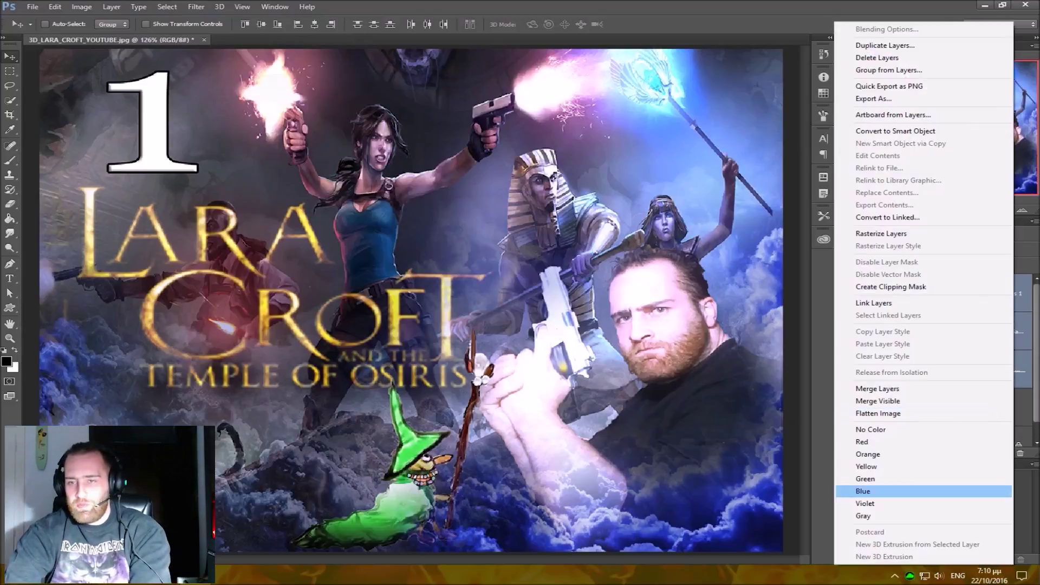
pyautogui.press('Escape')
pyautogui.press('Delete')
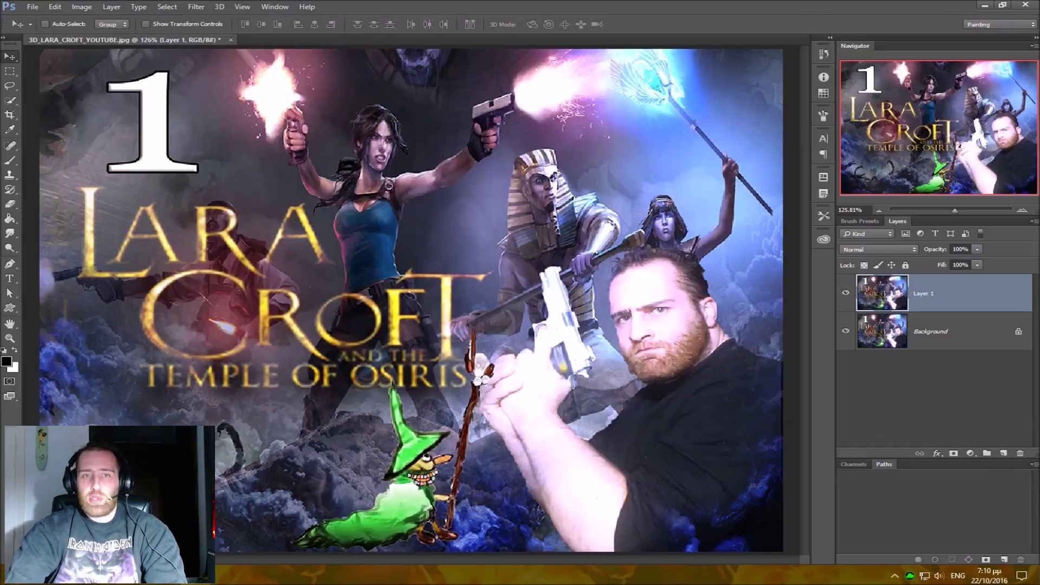
pyautogui.press('super+d')
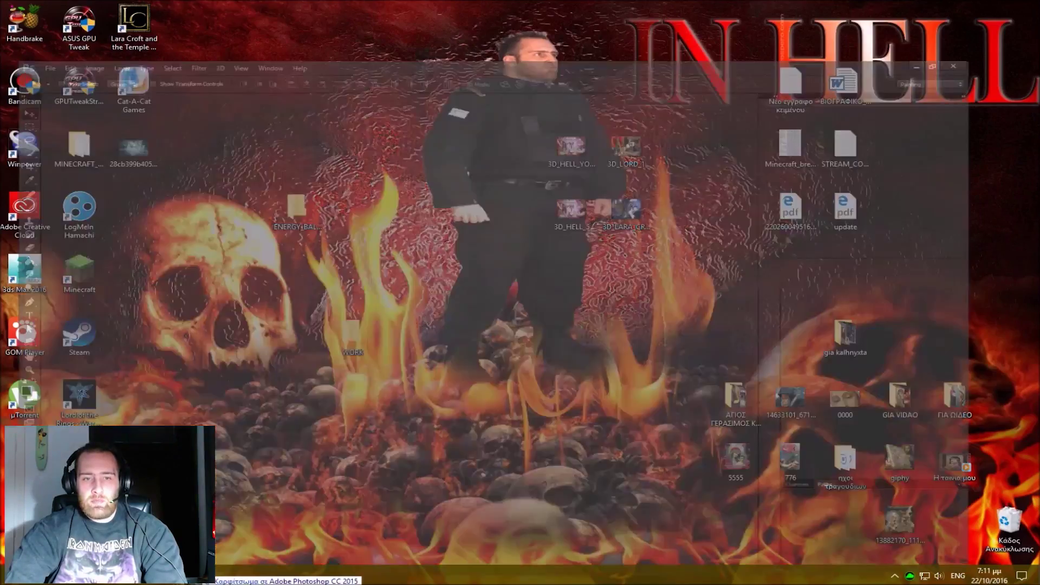
# Place the cloud photo as a new layer stretched to fill the canvas height, and float the Layers panel.
pyautogui.click(278, 577)
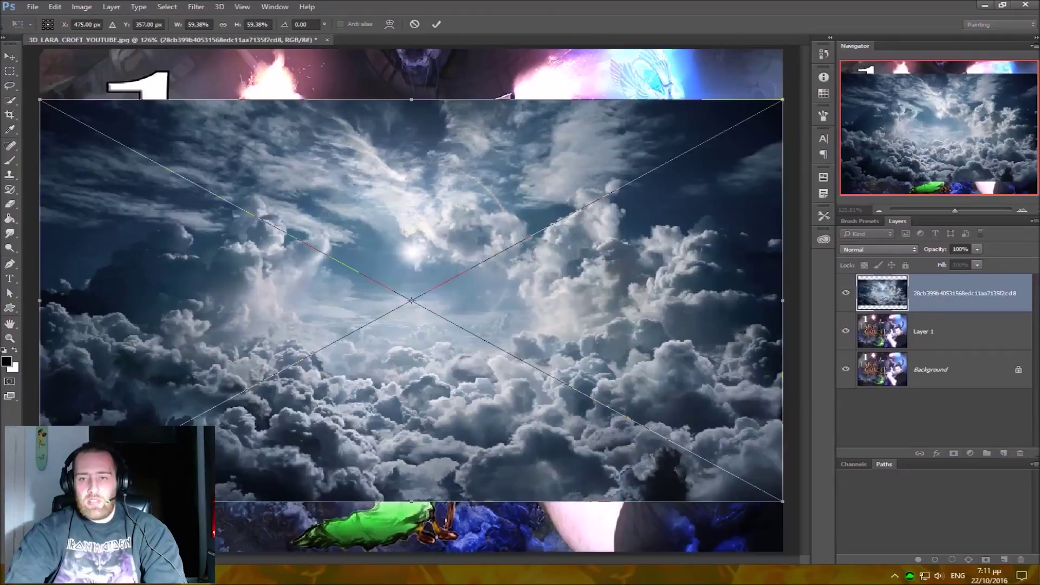
pyautogui.moveTo(411, 100); pyautogui.dragTo(412, 50)
pyautogui.moveTo(534, 309); pyautogui.dragTo(626, 340)
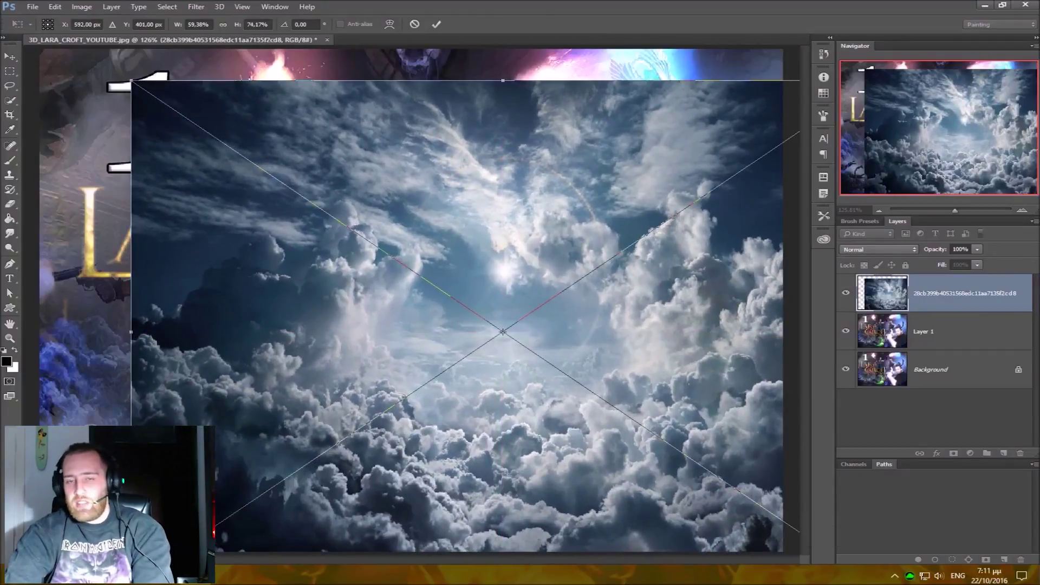
pyautogui.press('Return')
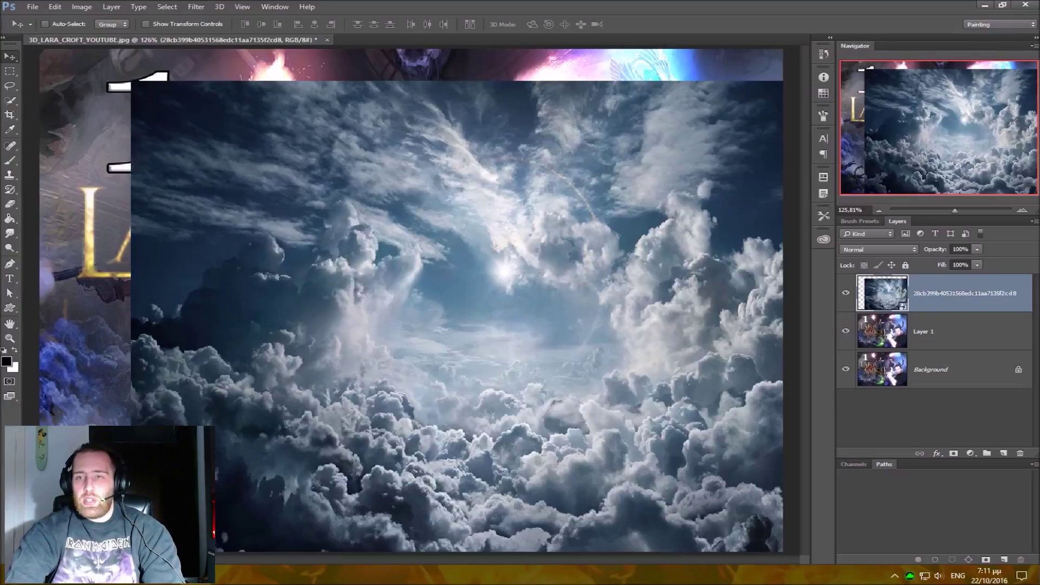
pyautogui.moveTo(897, 221); pyautogui.dragTo(66, 77)
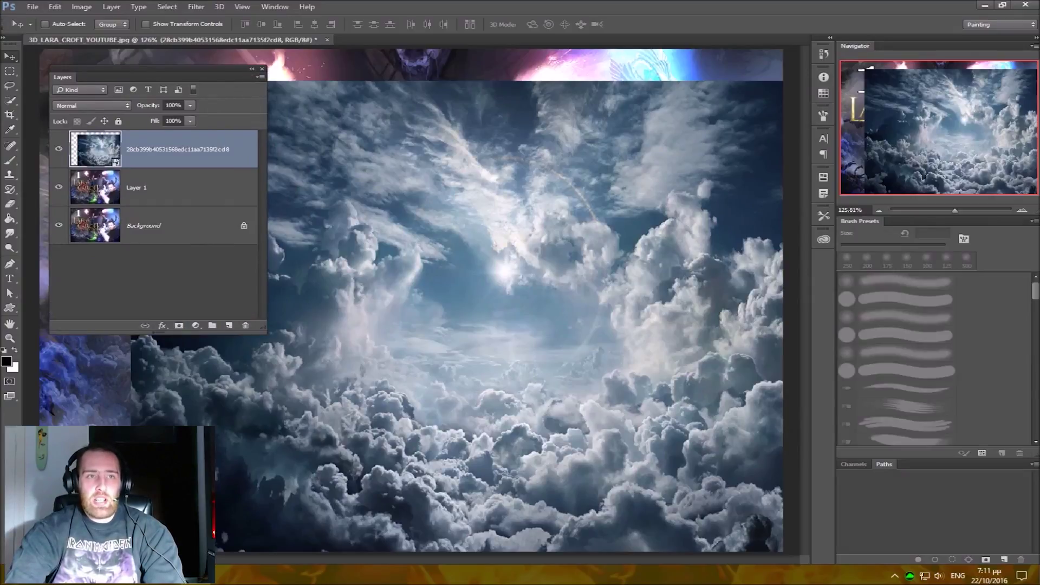
# Add a white layer mask to the new cloud layer and set the brush to paint black.
pyautogui.moveTo(62, 77); pyautogui.dragTo(165, 84)
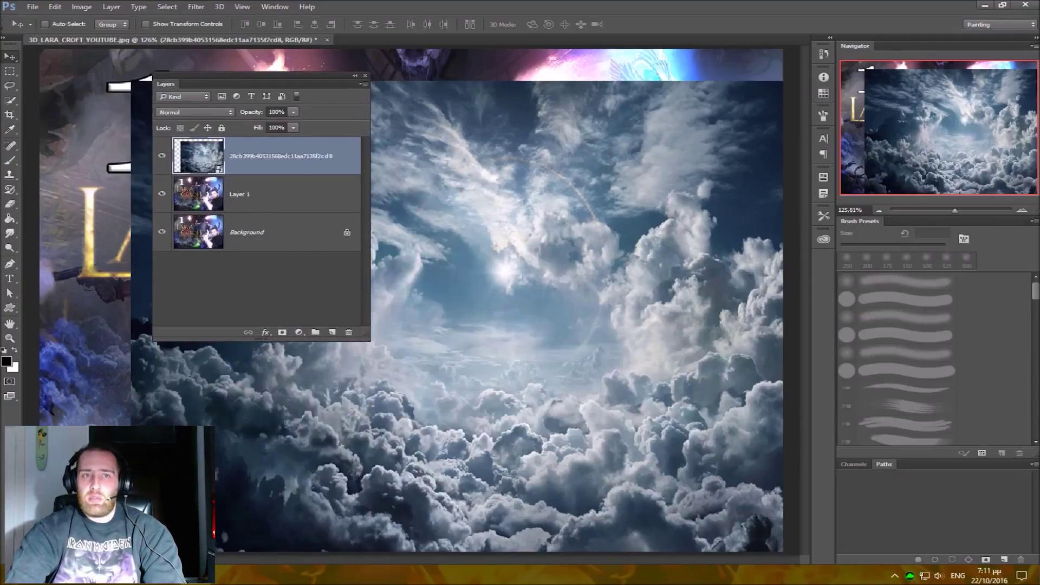
pyautogui.moveTo(166, 84); pyautogui.dragTo(63, 72)
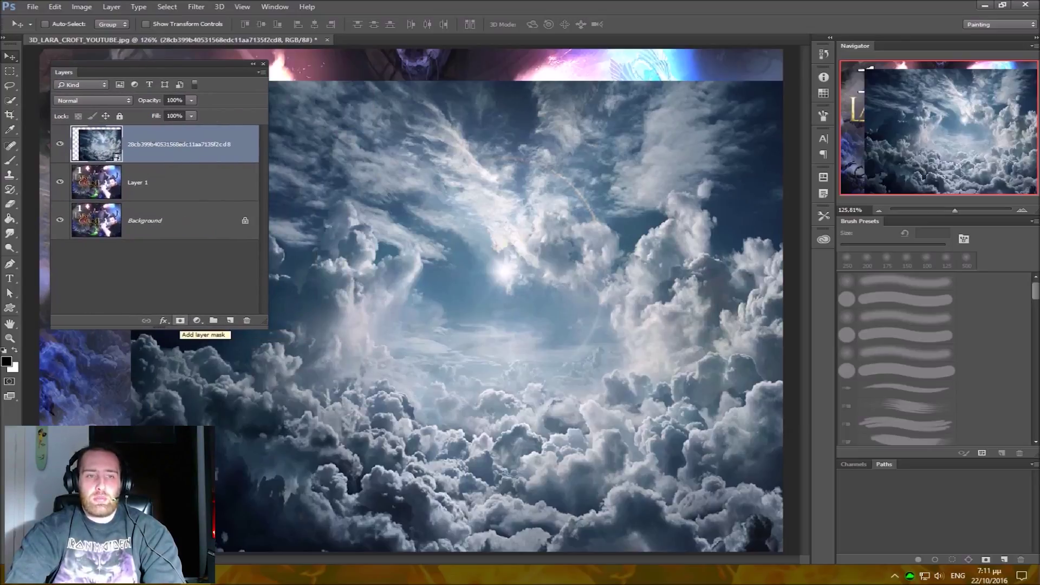
pyautogui.click(180, 320)
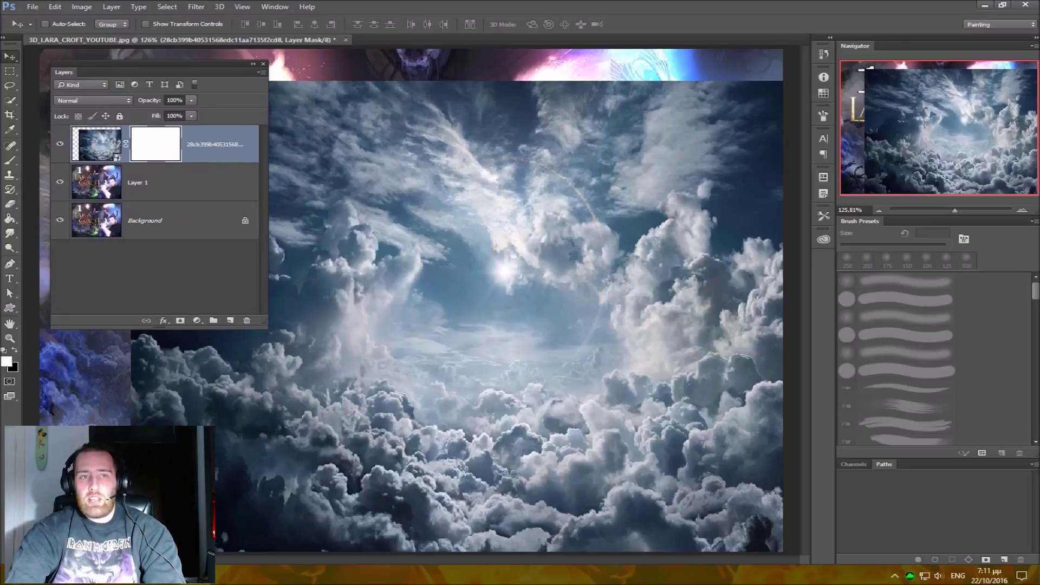
pyautogui.press('b')
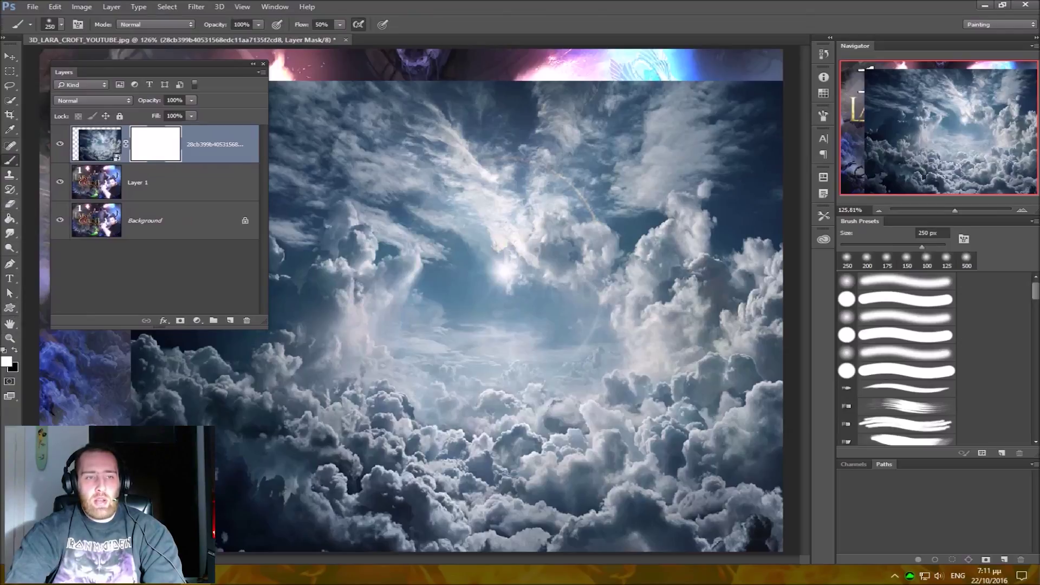
pyautogui.press('x')
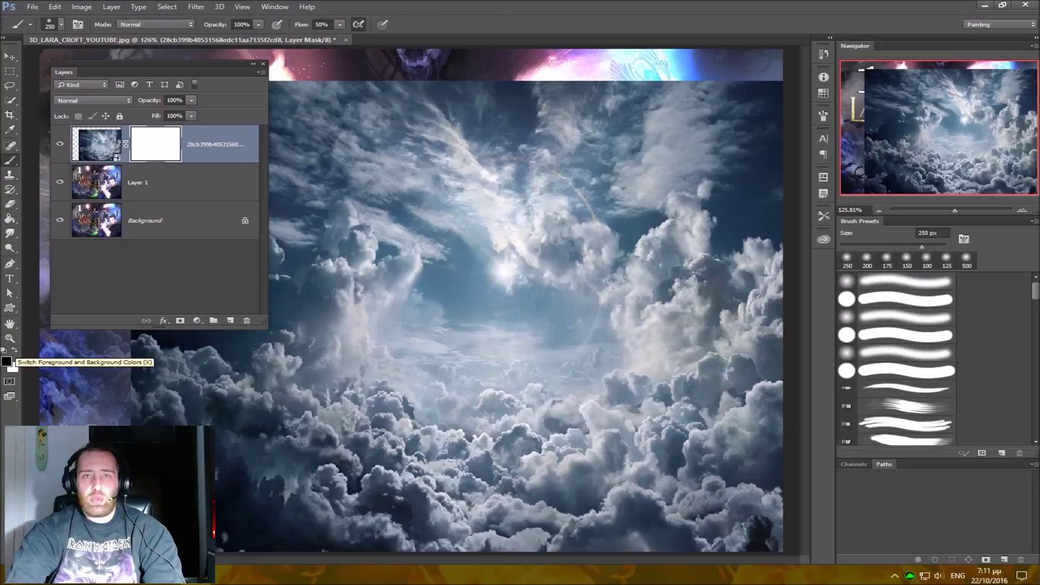
pyautogui.moveTo(162, 65); pyautogui.dragTo(748, 171)
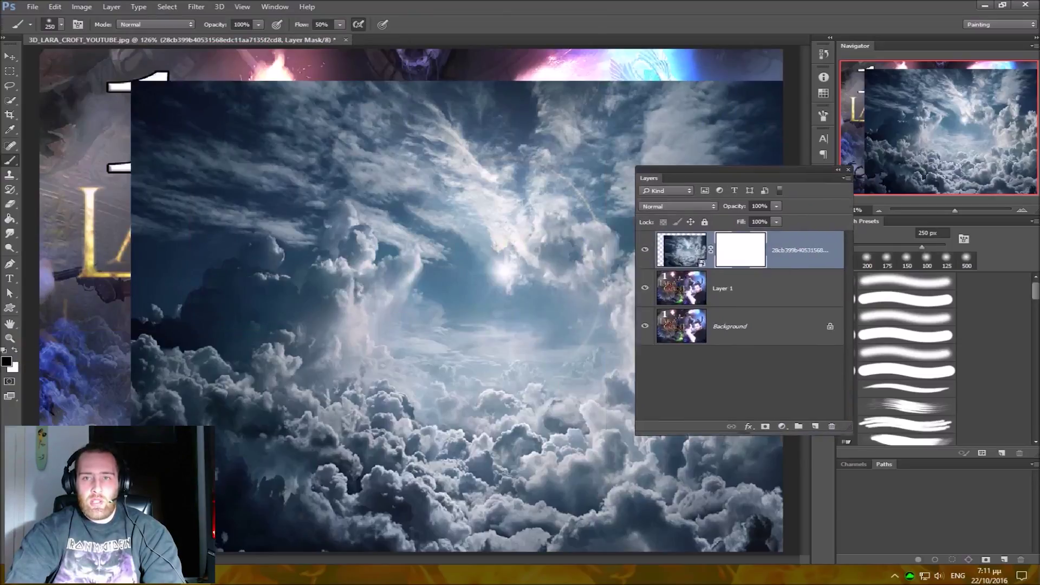
# With a 400 px brush, mask out clouds over the '1' and 'LAR' title while rearranging the Layers panel.
pyautogui.moveTo(648, 178); pyautogui.dragTo(859, 305)
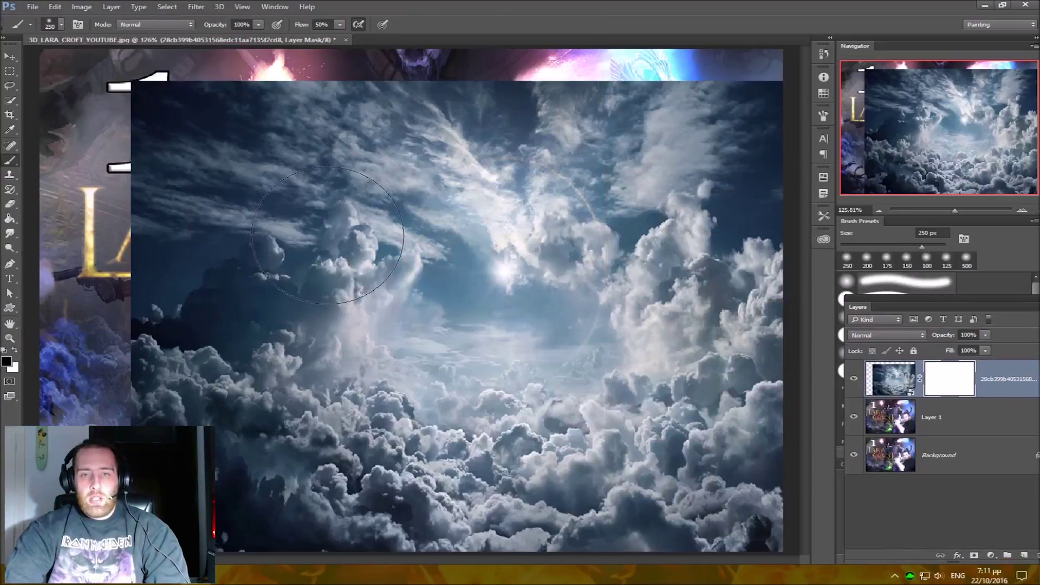
pyautogui.press(']')
pyautogui.press(']')
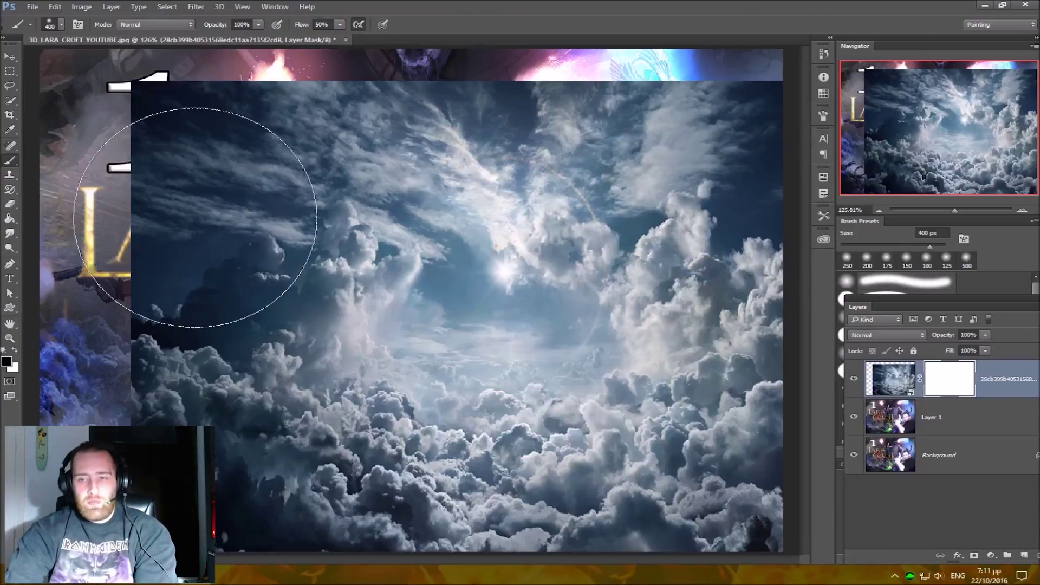
pyautogui.moveTo(178, 98)
pyautogui.mouseDown()
pyautogui.moveTo(144, 141)
pyautogui.moveTo(260, 108)
pyautogui.mouseUp()
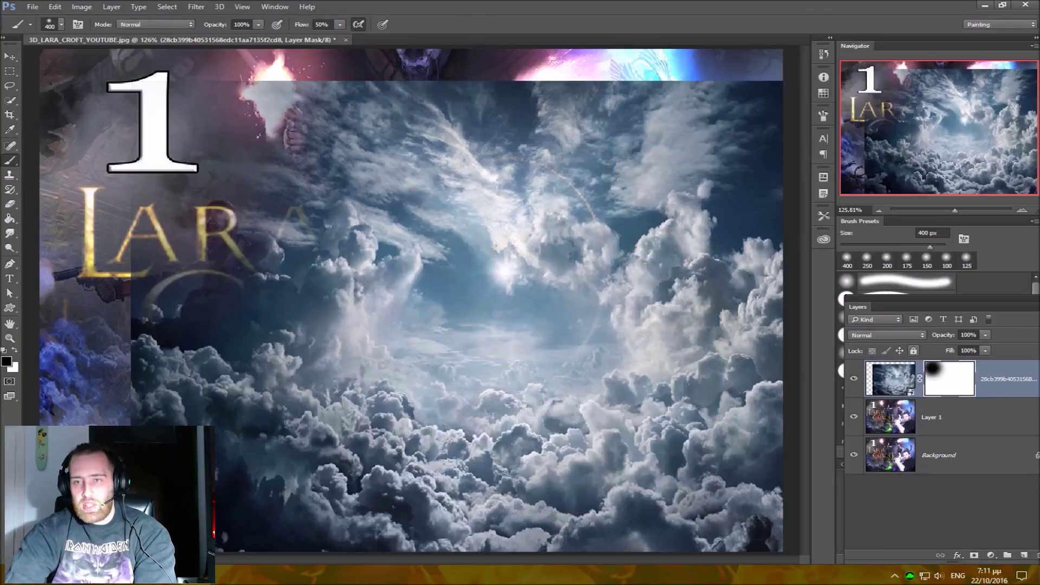
pyautogui.moveTo(858, 306); pyautogui.dragTo(74, 90)
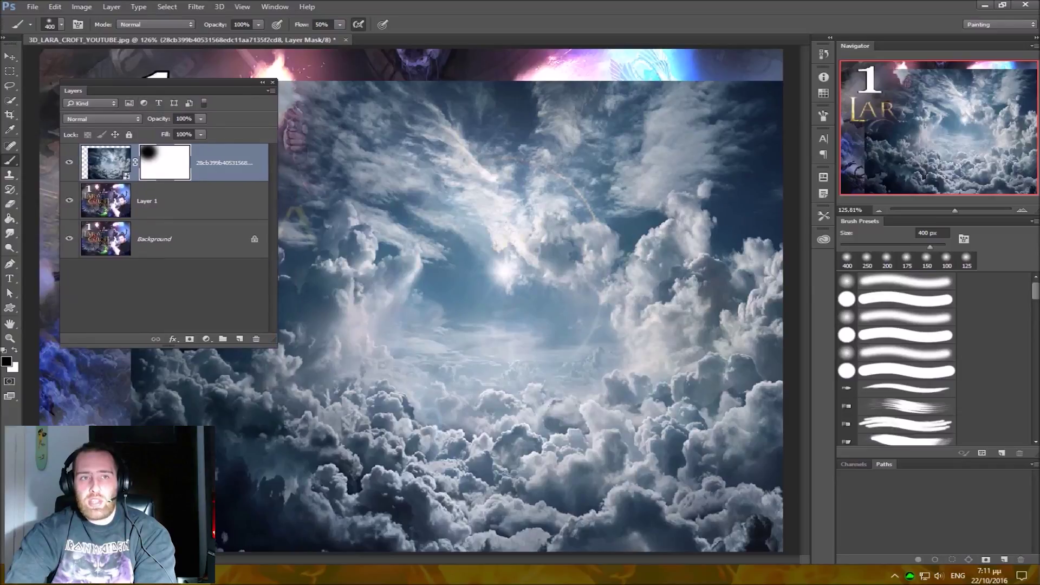
pyautogui.moveTo(163, 87); pyautogui.dragTo(121, 57)
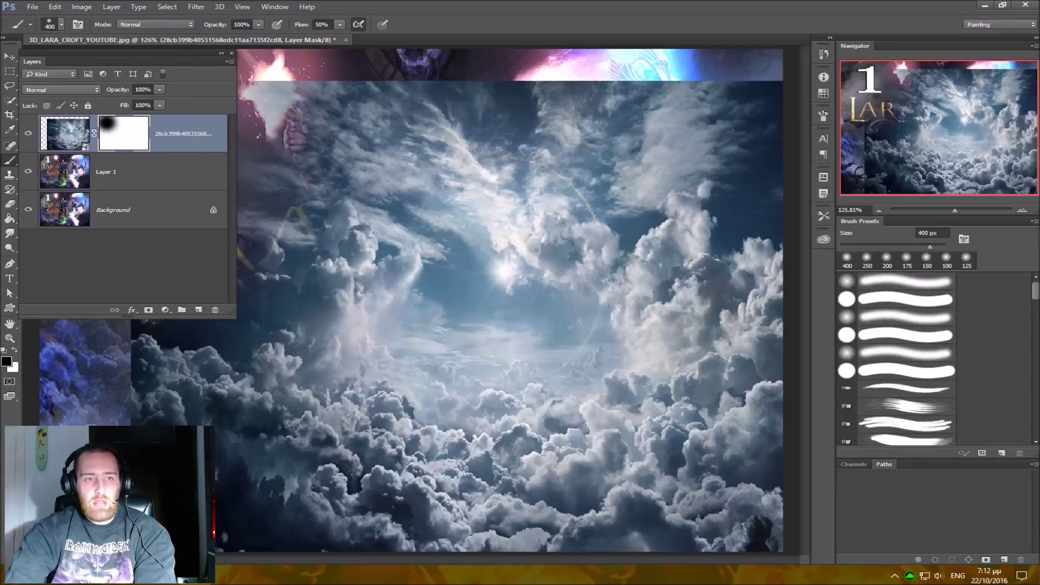
# Reveal Lara Croft, the gun arm, TEMPLE lettering, staff and man's shirt, then set white at 250 px.
pyautogui.moveTo(355, 21)
pyautogui.mouseDown()
pyautogui.moveTo(324, 90)
pyautogui.moveTo(302, 81)
pyautogui.moveTo(163, 314)
pyautogui.moveTo(150, 371)
pyautogui.moveTo(179, 391)
pyautogui.mouseUp()
pyautogui.moveTo(488, 114)
pyautogui.mouseDown()
pyautogui.moveTo(400, 83)
pyautogui.moveTo(559, 136)
pyautogui.moveTo(651, 87)
pyautogui.moveTo(721, 152)
pyautogui.moveTo(556, 79)
pyautogui.moveTo(304, 304)
pyautogui.moveTo(233, 383)
pyautogui.moveTo(433, 366)
pyautogui.moveTo(380, 428)
pyautogui.moveTo(411, 439)
pyautogui.moveTo(542, 357)
pyautogui.moveTo(704, 380)
pyautogui.moveTo(720, 271)
pyautogui.moveTo(569, 412)
pyautogui.moveTo(615, 388)
pyautogui.moveTo(541, 476)
pyautogui.moveTo(379, 471)
pyautogui.moveTo(302, 499)
pyautogui.moveTo(336, 515)
pyautogui.mouseUp()
pyautogui.moveTo(588, 175)
pyautogui.mouseDown()
pyautogui.moveTo(704, 125)
pyautogui.moveTo(748, 227)
pyautogui.mouseUp()
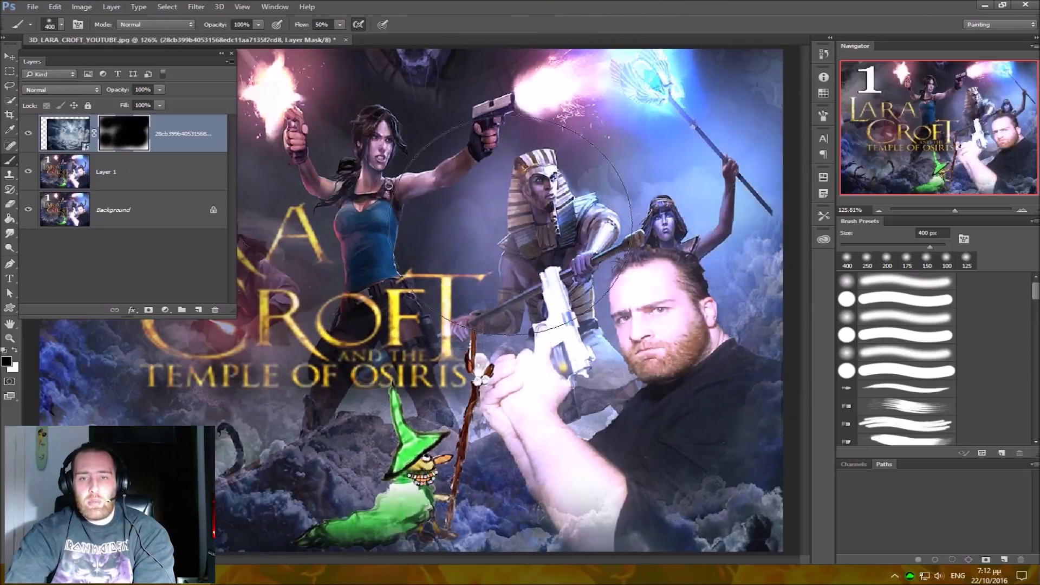
pyautogui.moveTo(608, 418)
pyautogui.mouseDown()
pyautogui.moveTo(674, 453)
pyautogui.moveTo(674, 417)
pyautogui.moveTo(551, 412)
pyautogui.mouseUp()
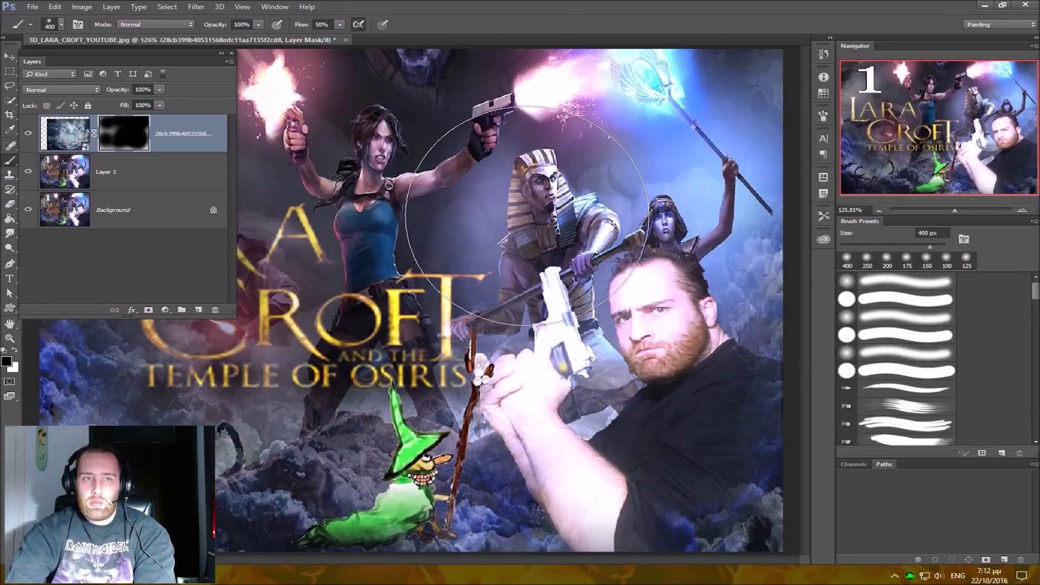
pyautogui.press('x')
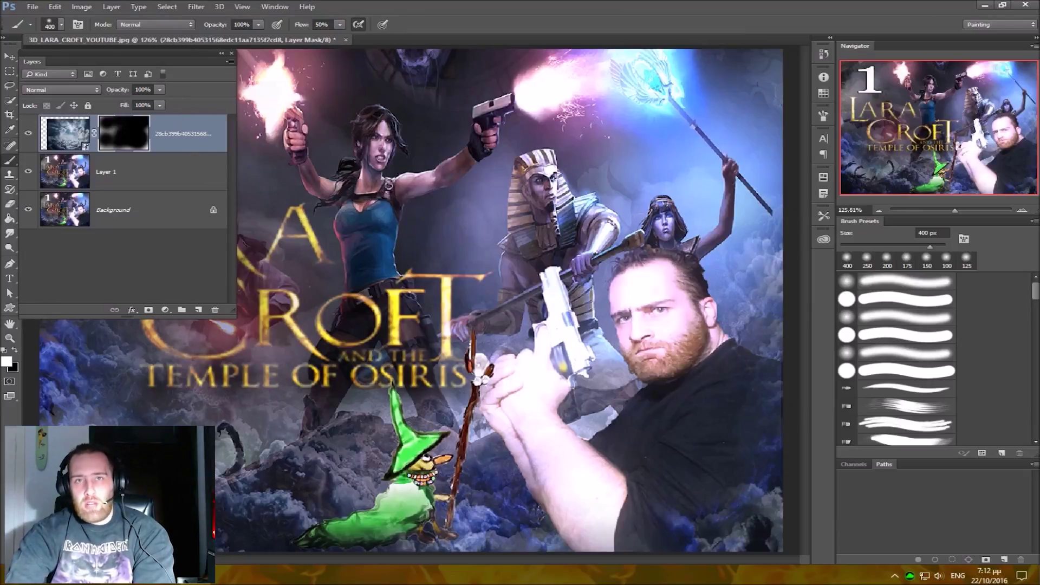
pyautogui.press('[')
pyautogui.press('[')
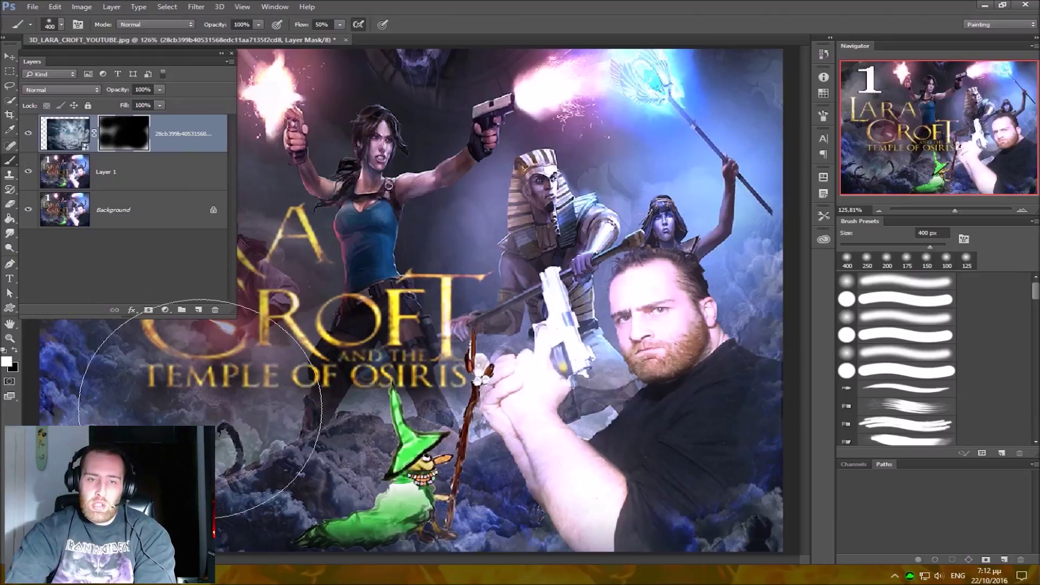
# Paint clouds back at 175 px over the hand, lower shirt and green creature's lower body.
pyautogui.press('[')
pyautogui.press('[')
pyautogui.moveTo(469, 512)
pyautogui.mouseDown()
pyautogui.moveTo(748, 536)
pyautogui.moveTo(760, 325)
pyautogui.moveTo(637, 516)
pyautogui.mouseUp()
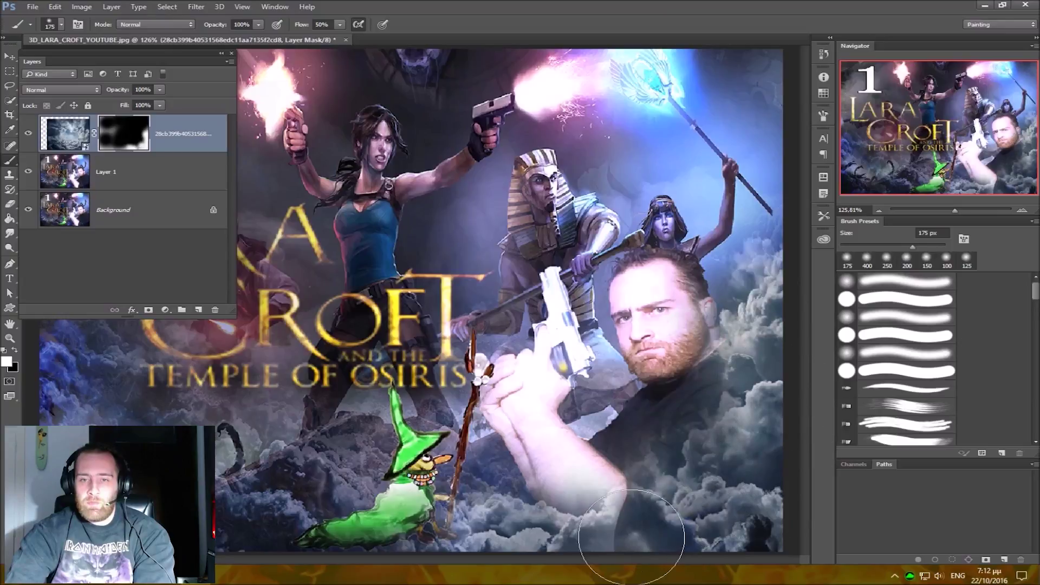
pyautogui.moveTo(637, 515); pyautogui.dragTo(690, 453)
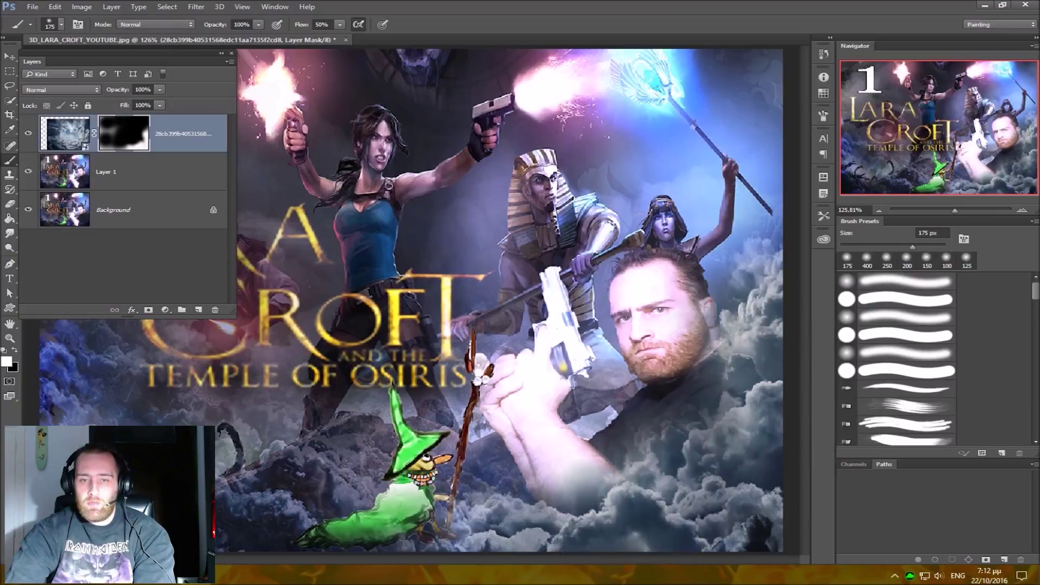
pyautogui.moveTo(440, 547)
pyautogui.mouseDown()
pyautogui.moveTo(302, 557)
pyautogui.moveTo(633, 459)
pyautogui.moveTo(742, 395)
pyautogui.moveTo(790, 326)
pyautogui.moveTo(778, 244)
pyautogui.moveTo(779, 327)
pyautogui.mouseUp()
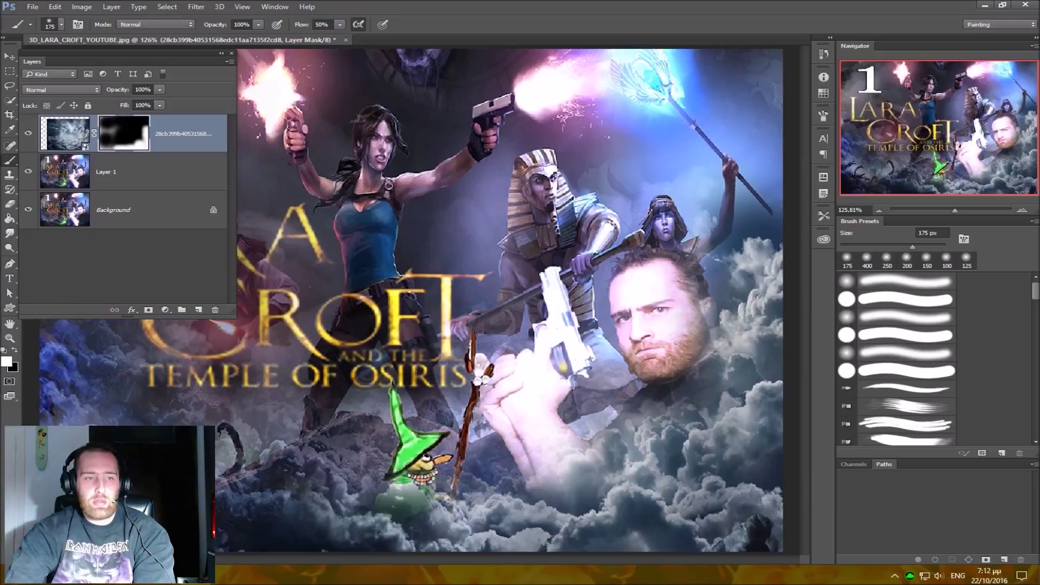
# With black at 200 px, clear clouds from the staff top, forearm and shirt beside the neck.
pyautogui.press('x')
pyautogui.press(']')
pyautogui.moveTo(710, 189); pyautogui.dragTo(775, 238)
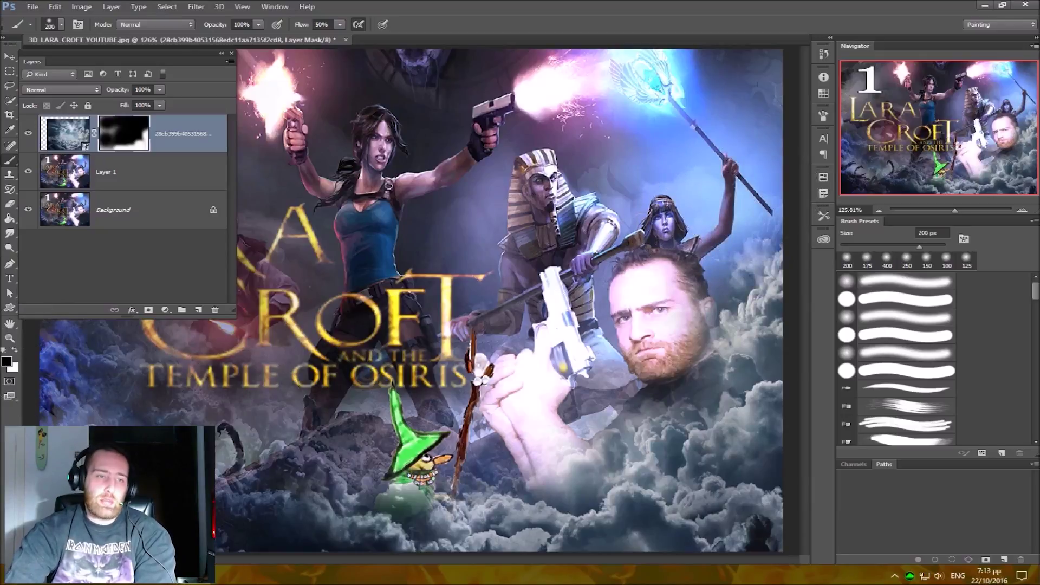
pyautogui.moveTo(537, 422)
pyautogui.mouseDown()
pyautogui.moveTo(563, 448)
pyautogui.moveTo(666, 373)
pyautogui.moveTo(671, 328)
pyautogui.mouseUp()
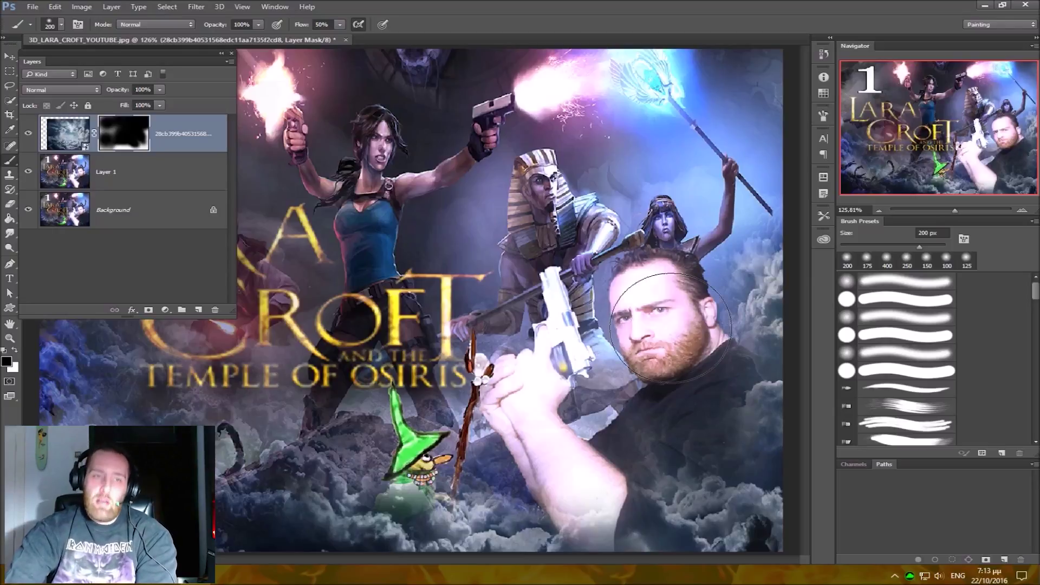
pyautogui.moveTo(677, 360); pyautogui.dragTo(696, 415)
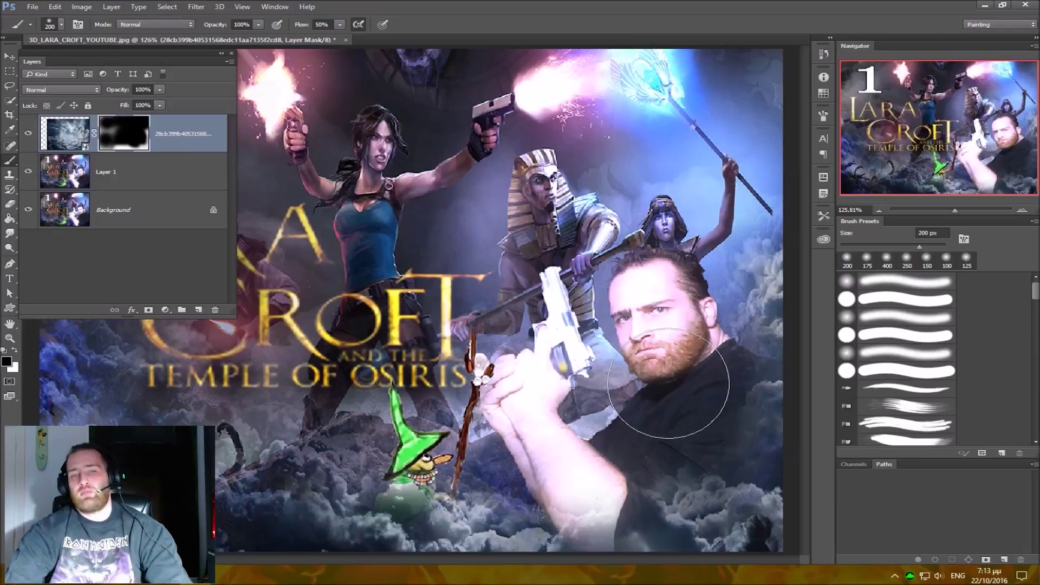
pyautogui.click(231, 53)
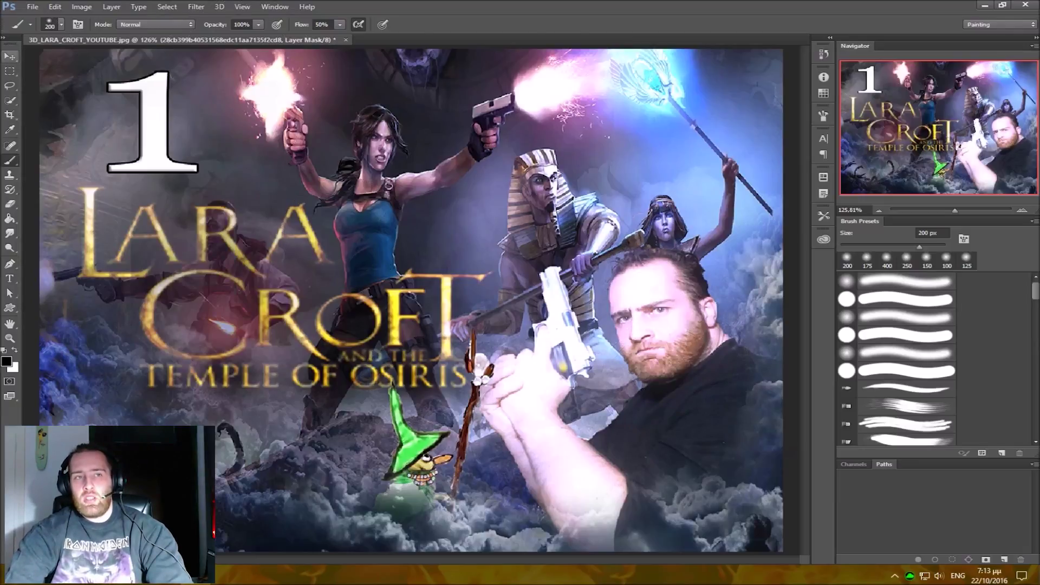
pyautogui.click(10, 56)
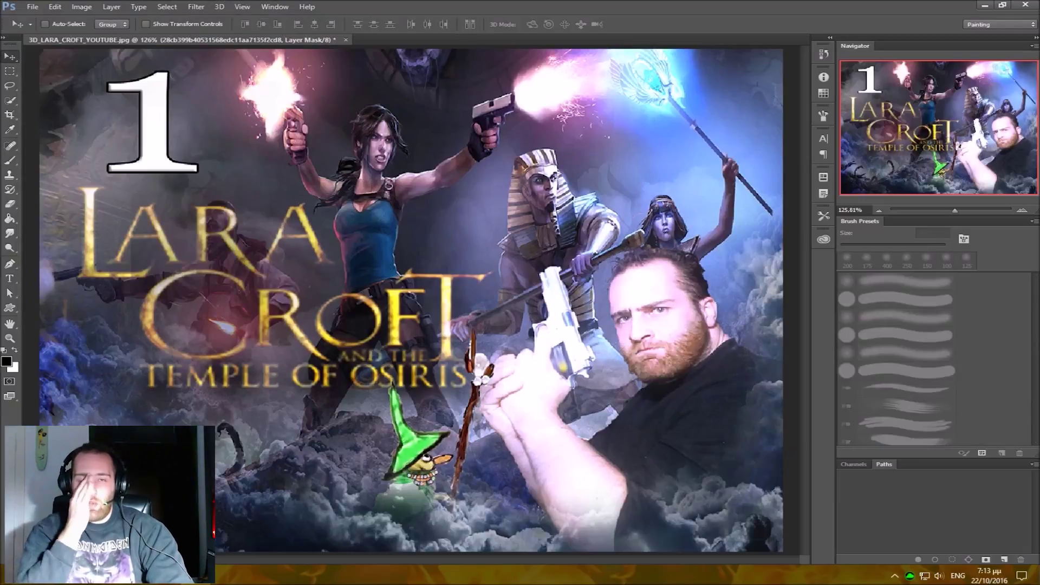